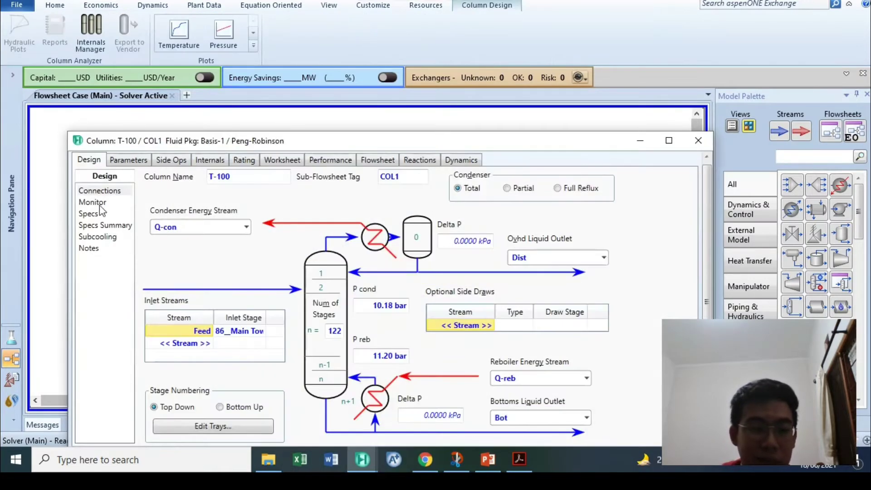
# - Review T-100's specifications in the column monitor, compare them with the Simulkuy #10 problem PDF, and close the column window
pyautogui.click(93, 202)
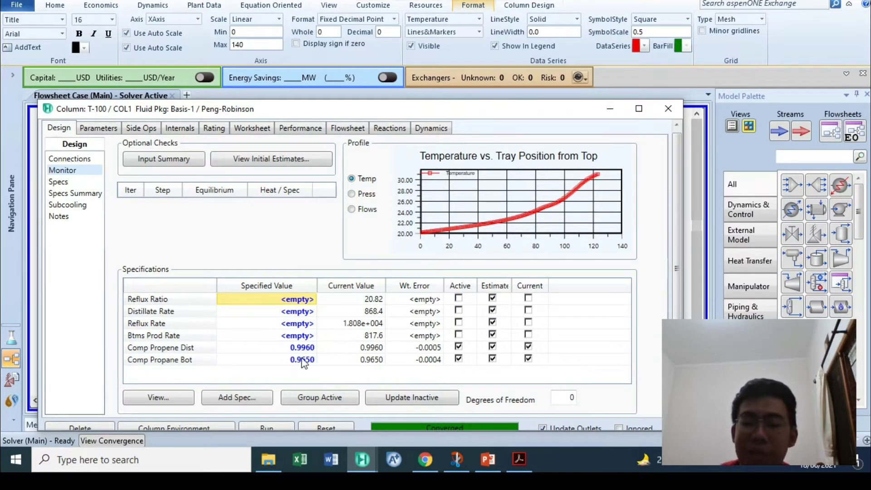
pyautogui.click(522, 450)
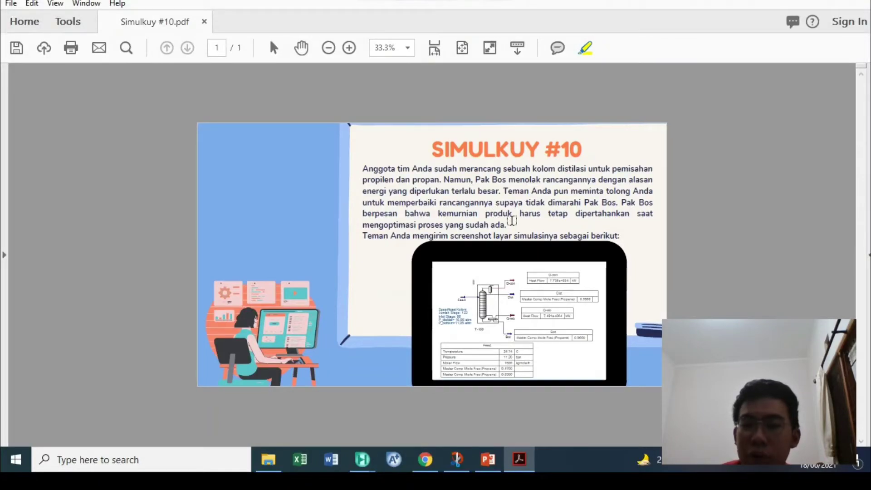
pyautogui.click(519, 459)
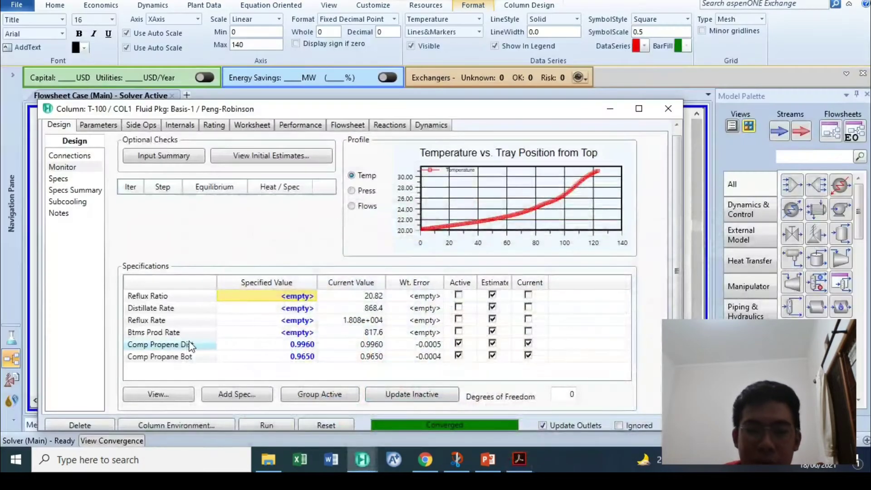
pyautogui.click(668, 109)
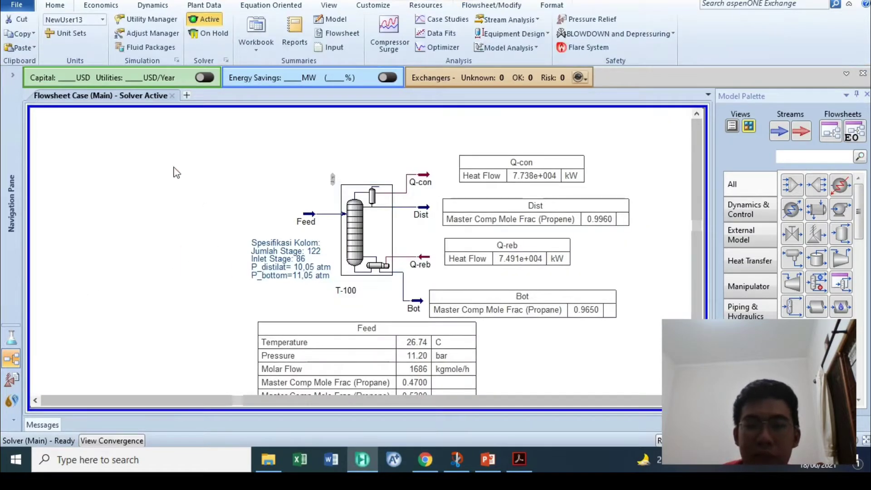
pyautogui.moveTo(213, 189); pyautogui.dragTo(153, 250)
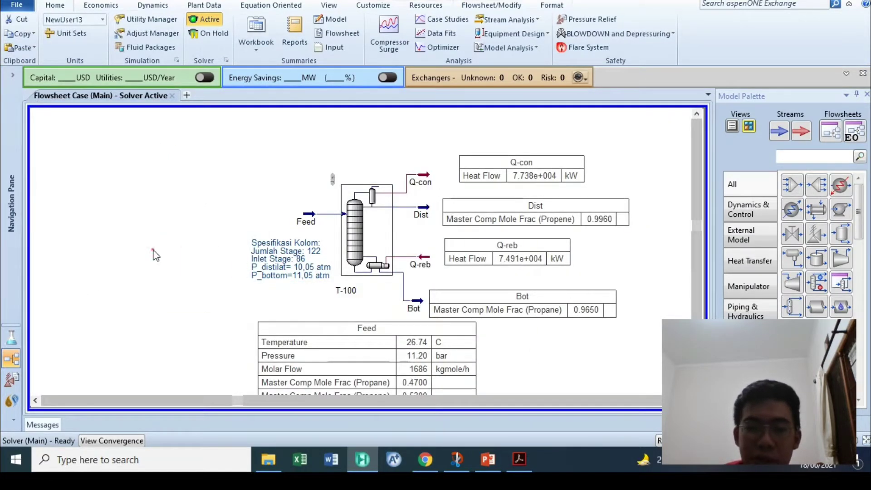
# - Switch to PowerPoint and view the original column's flowsheet on slide 1 and the diagram on slide 2
pyautogui.click(488, 459)
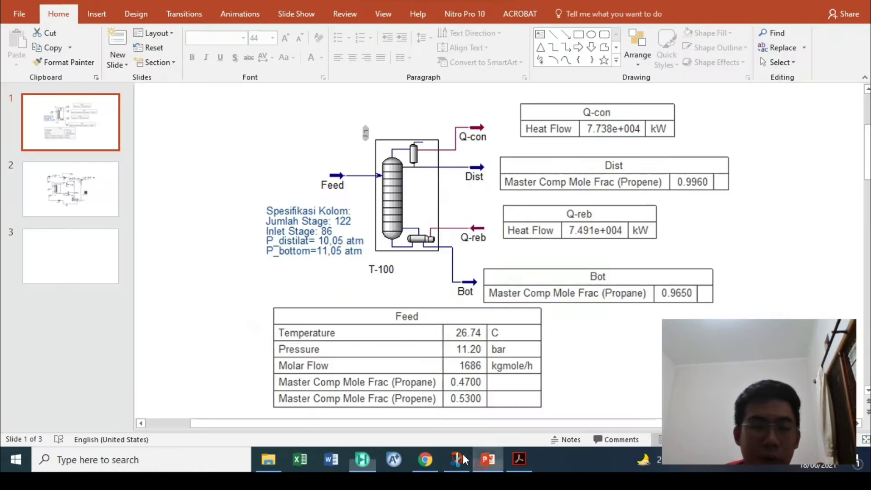
pyautogui.click(523, 142)
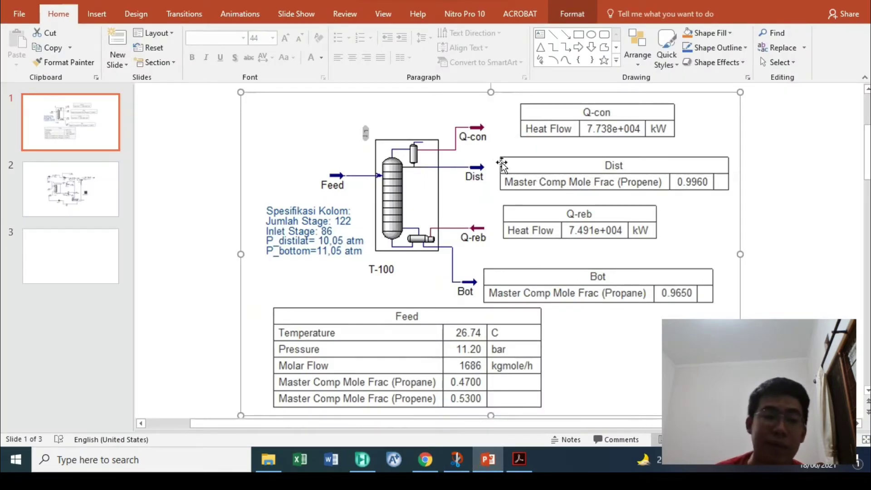
pyautogui.click(180, 177)
pyautogui.click(64, 184)
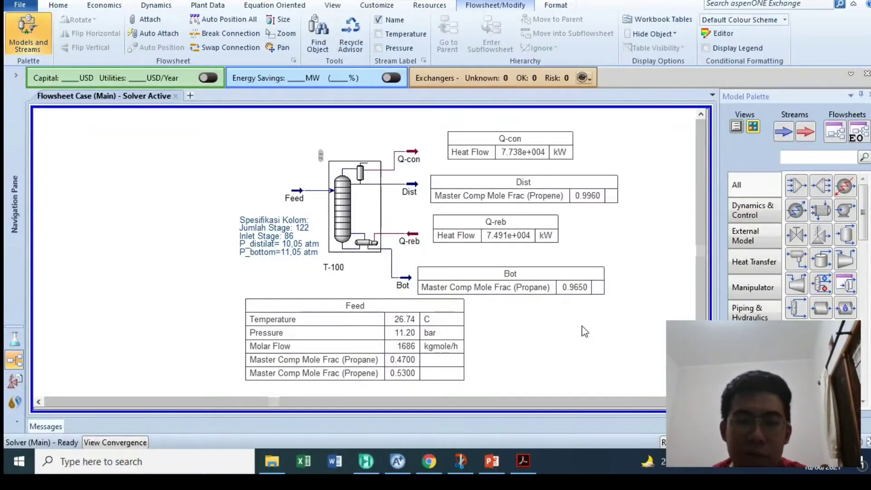
# - Back in HYSYS, enter T-100's column environment and inspect the condenser and the reboiler
pyautogui.doubleClick(342, 209)
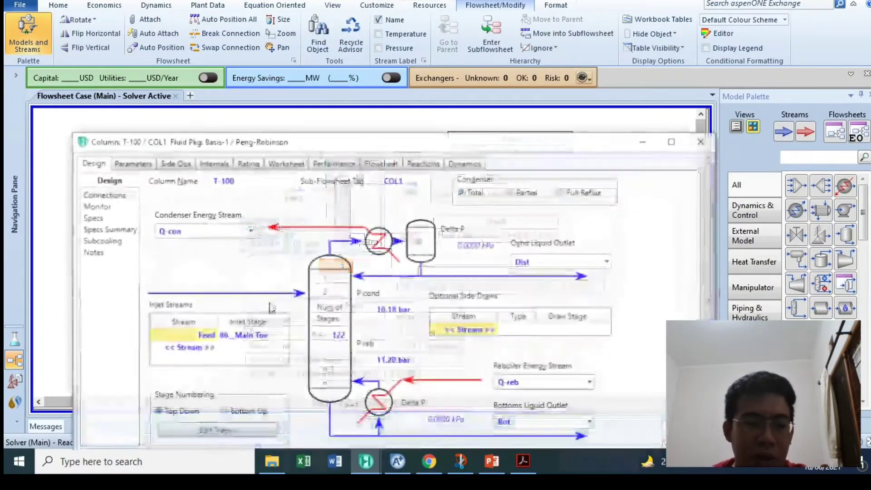
pyautogui.scroll(-1, 240, 420)
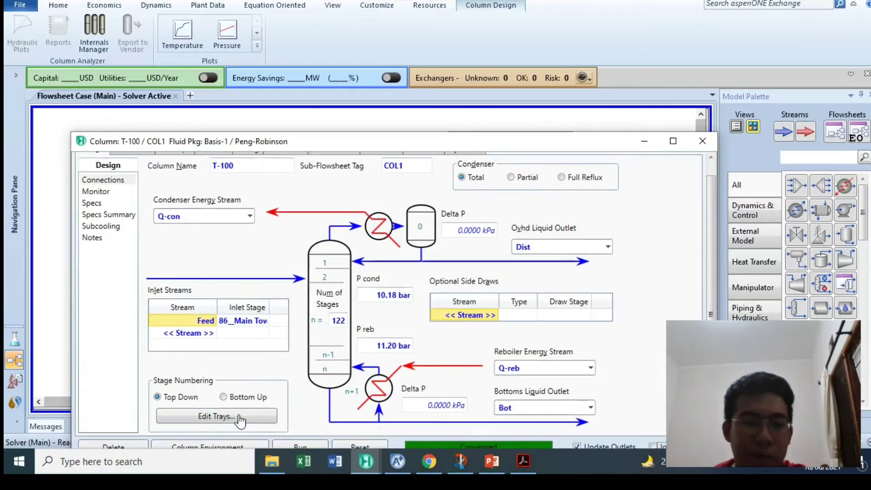
pyautogui.click(209, 446)
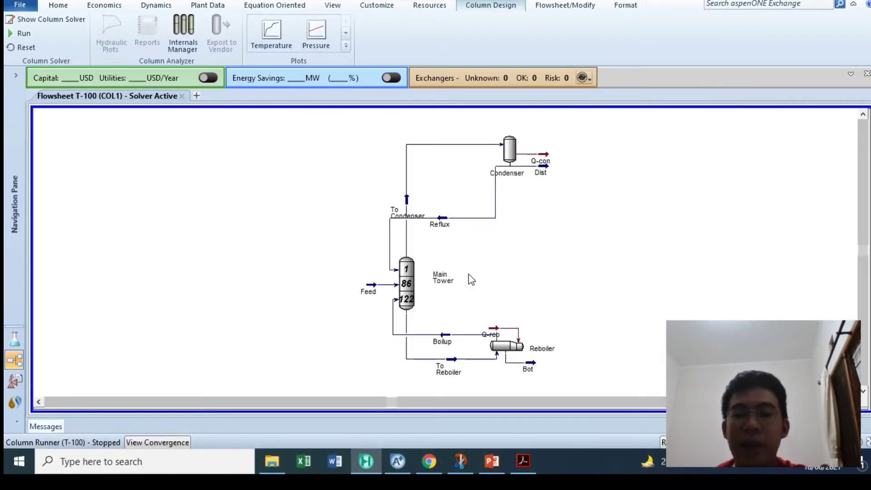
pyautogui.scroll(1, 472, 279)
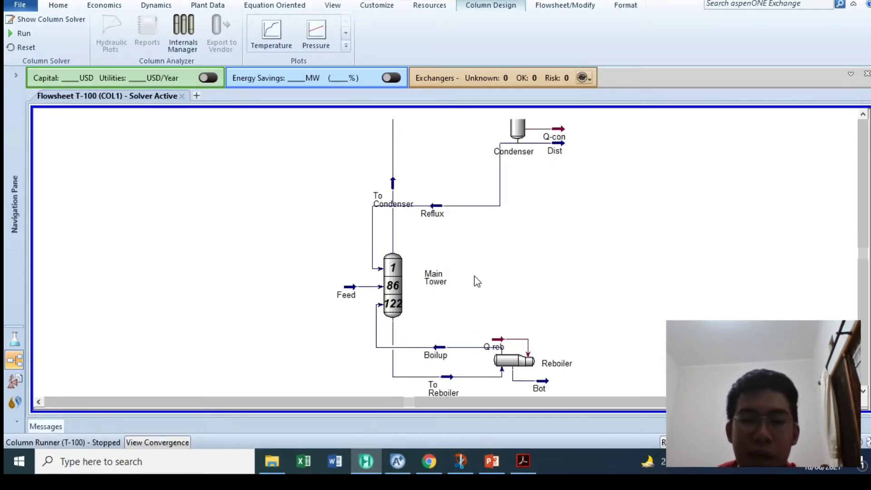
pyautogui.doubleClick(508, 120)
pyautogui.click(604, 165)
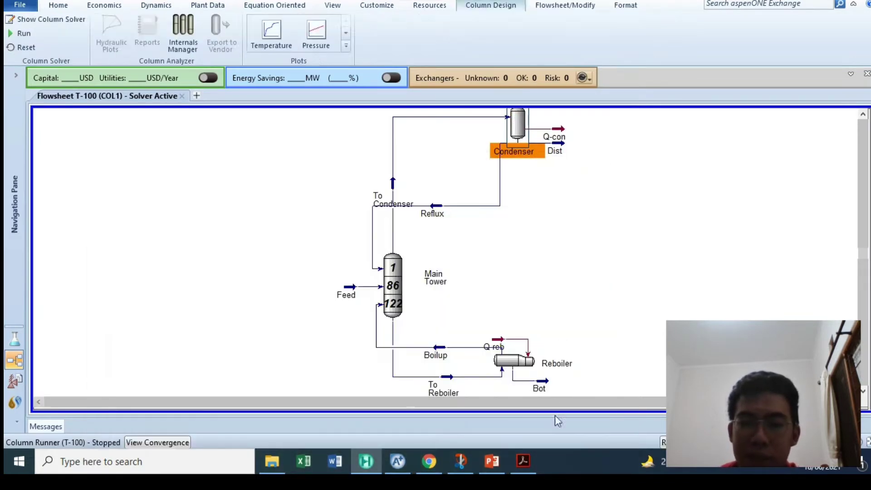
pyautogui.doubleClick(513, 360)
pyautogui.click(524, 93)
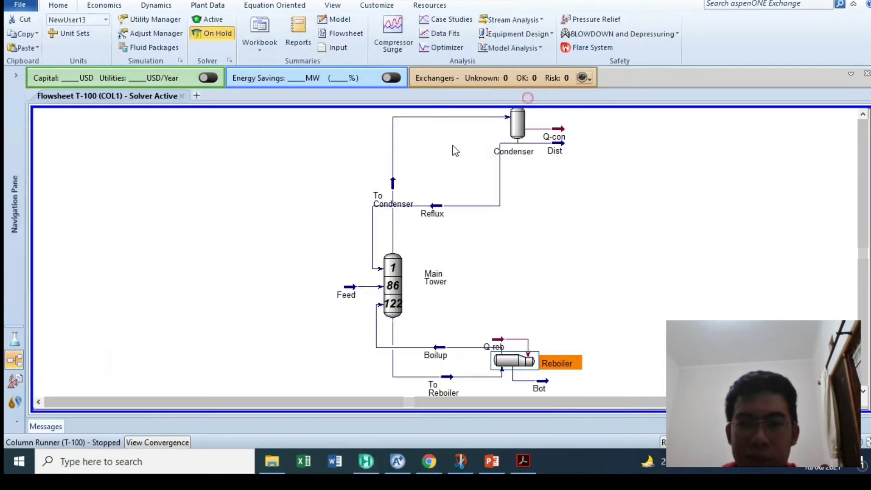
pyautogui.click(600, 165)
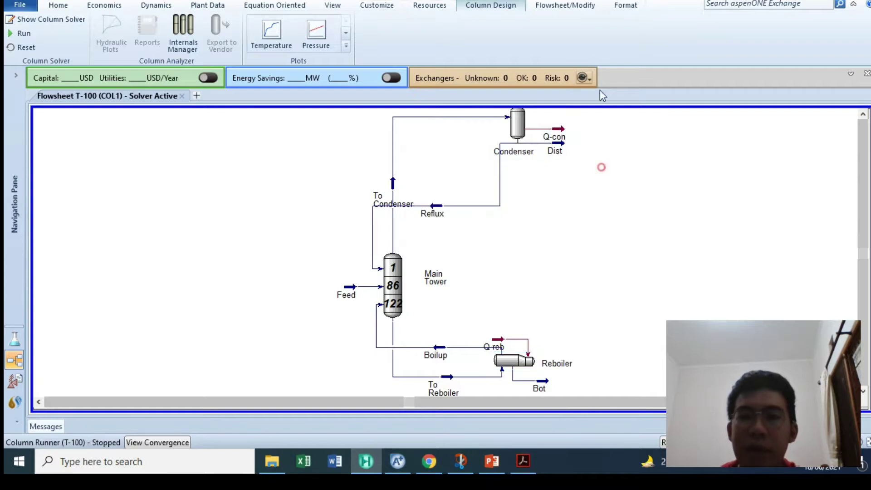
# - Return to the parent flowsheet, close the column window and look at the T-100 column with its condenser up close
pyautogui.click(561, 6)
pyautogui.click(452, 36)
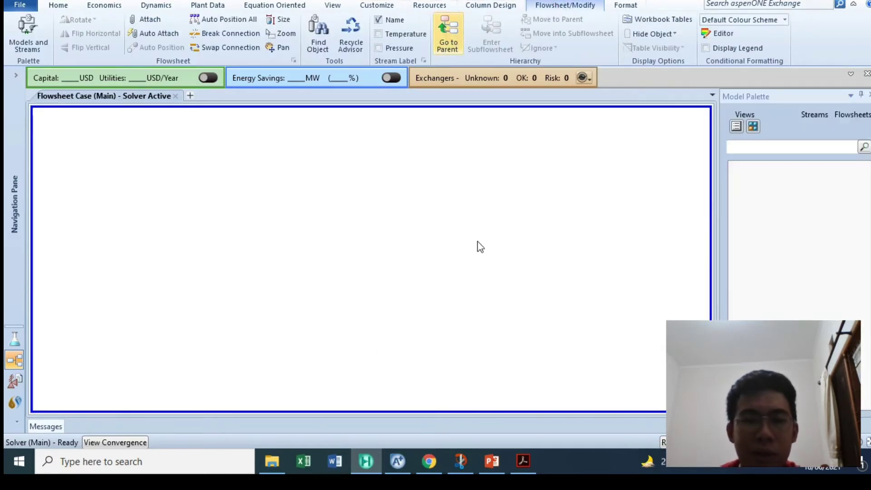
pyautogui.click(702, 141)
pyautogui.scroll(3, 351, 175)
pyautogui.click(351, 174)
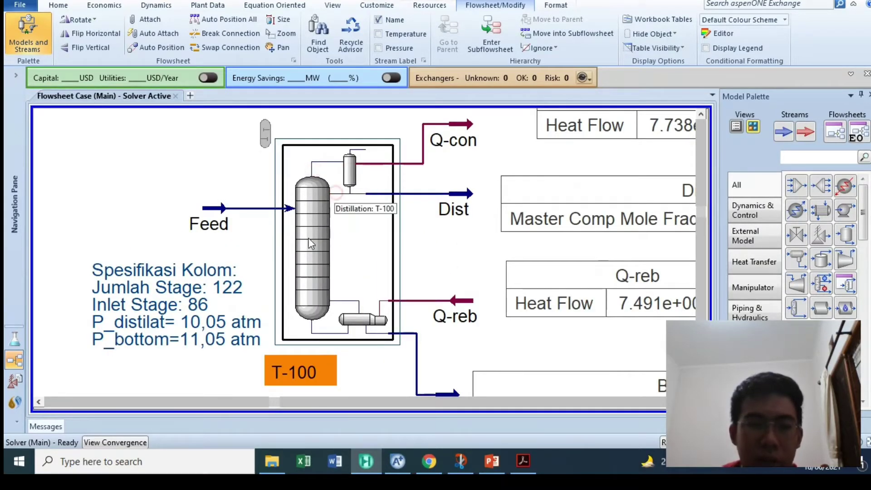
# - Re-enter T-100's column environment and check the condenser's connections
pyautogui.doubleClick(305, 205)
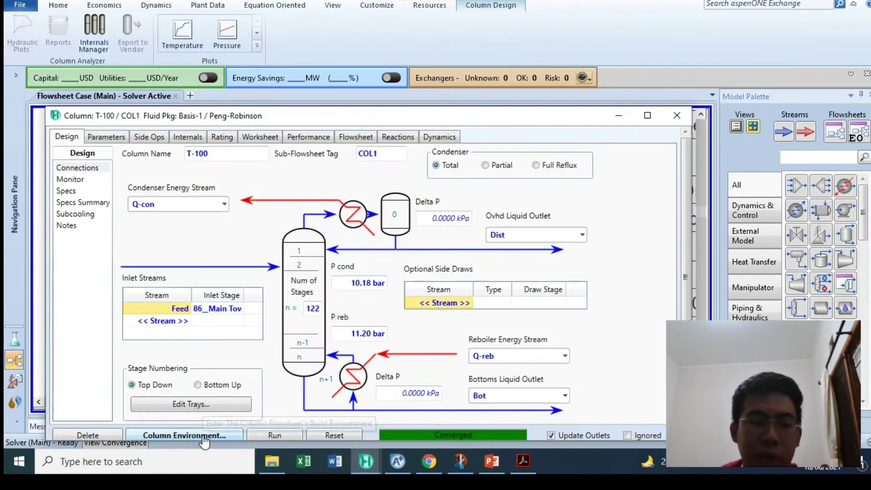
pyautogui.click(204, 437)
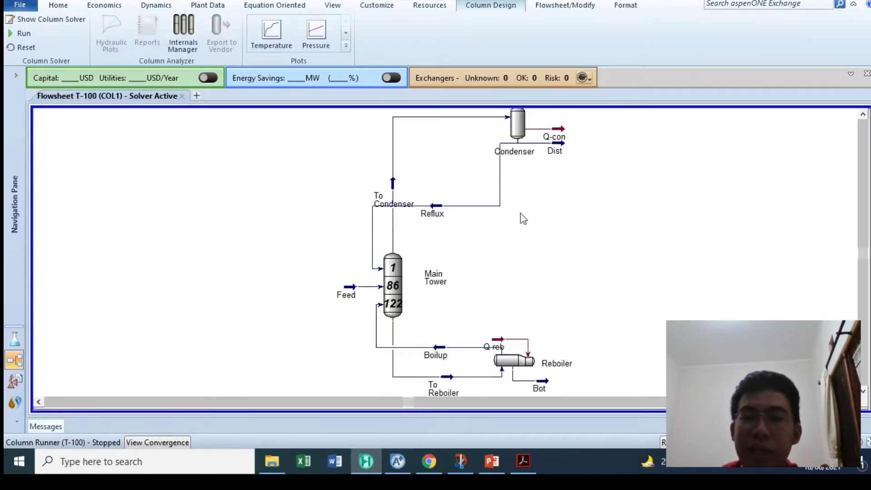
pyautogui.doubleClick(518, 120)
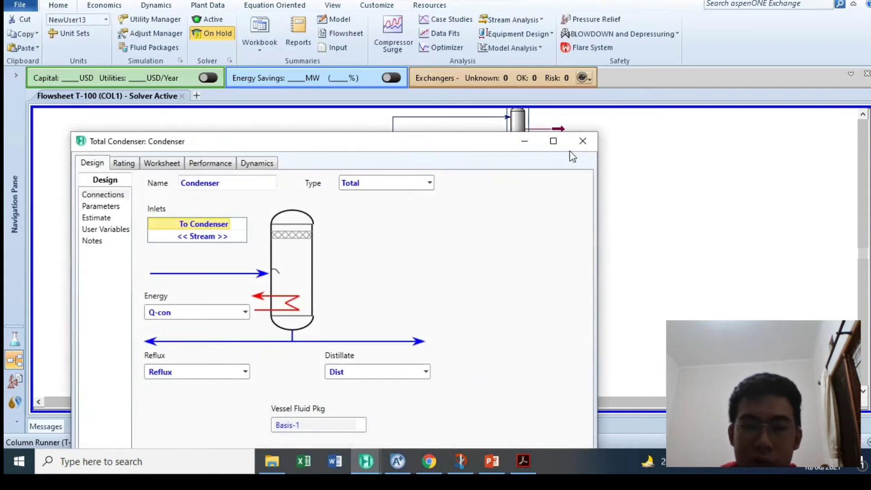
pyautogui.click(582, 141)
pyautogui.click(540, 271)
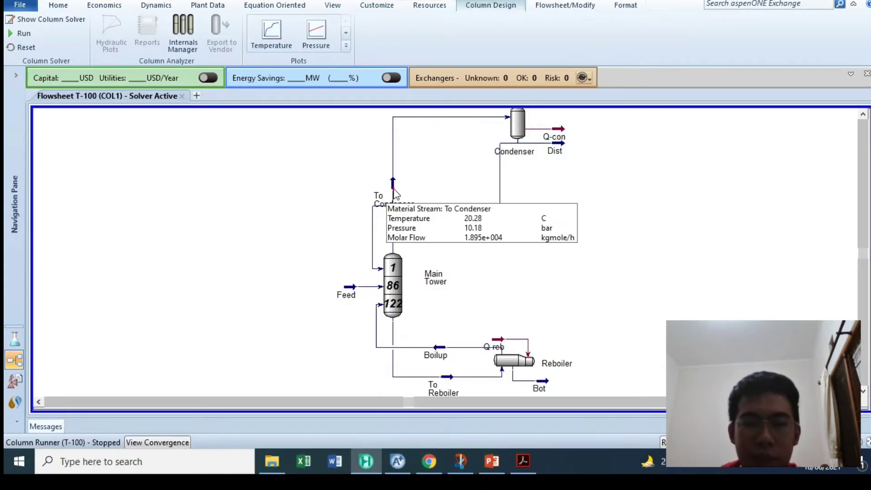
# - Show the property table of the To Condenser stream and place it beside the column, clear of the stream lines
pyautogui.rightClick(393, 190)
pyautogui.click(386, 327)
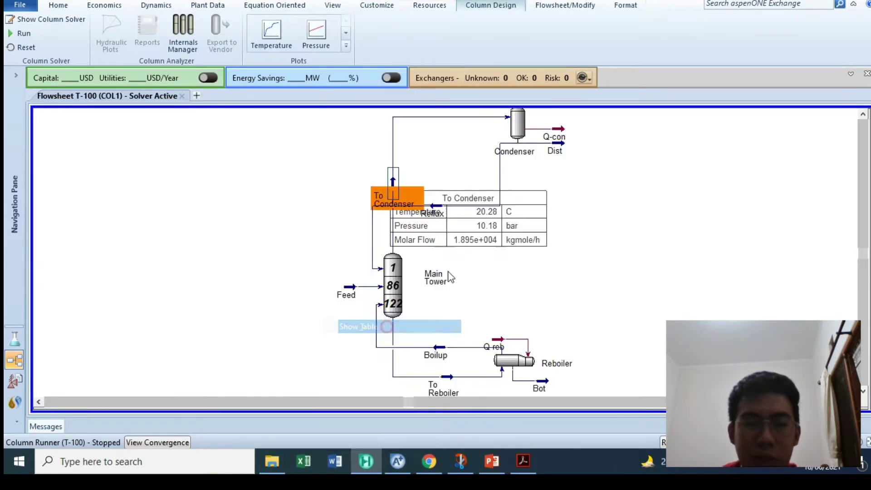
pyautogui.moveTo(464, 246); pyautogui.dragTo(279, 224)
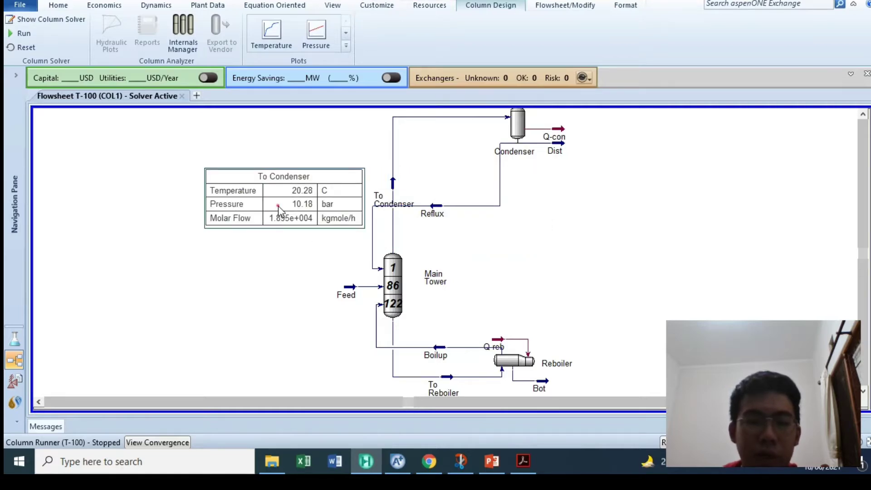
# - Add the Master Comp Mole Frac variables for Propane and Propene to the To Condenser table and move it farther from the column
pyautogui.doubleClick(279, 208)
pyautogui.click(503, 164)
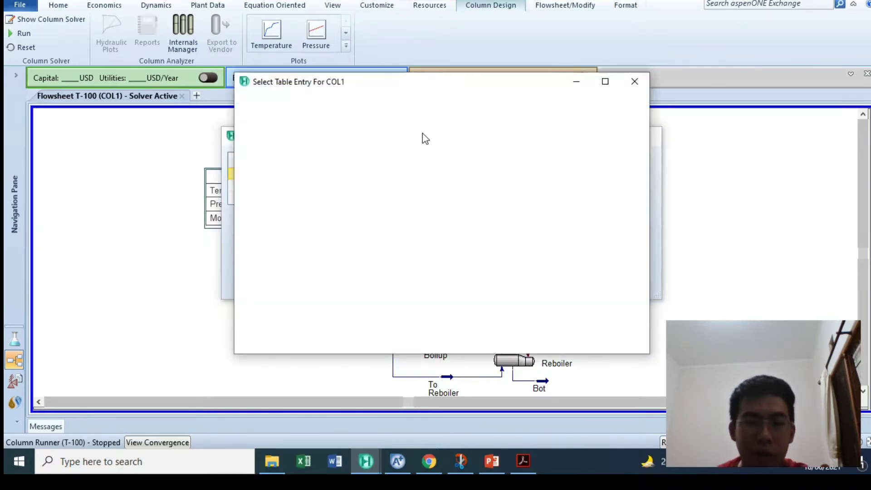
pyautogui.click(357, 106)
pyautogui.write('mast')
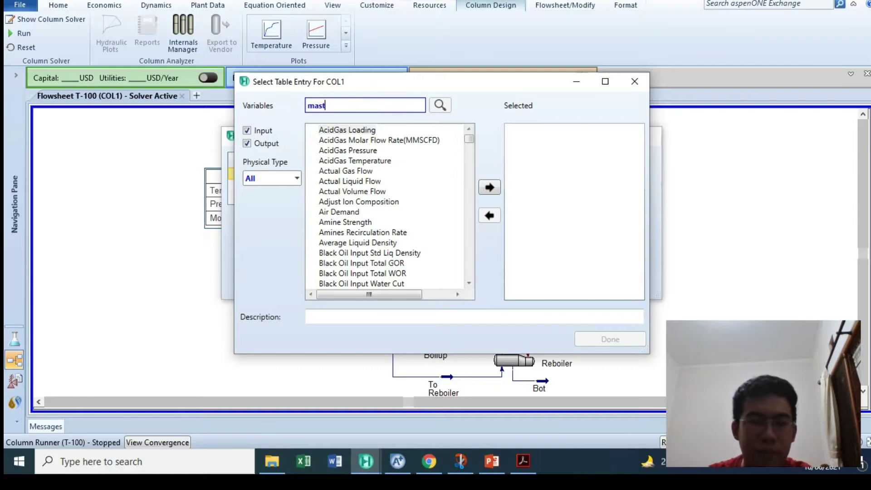
pyautogui.write('er mol')
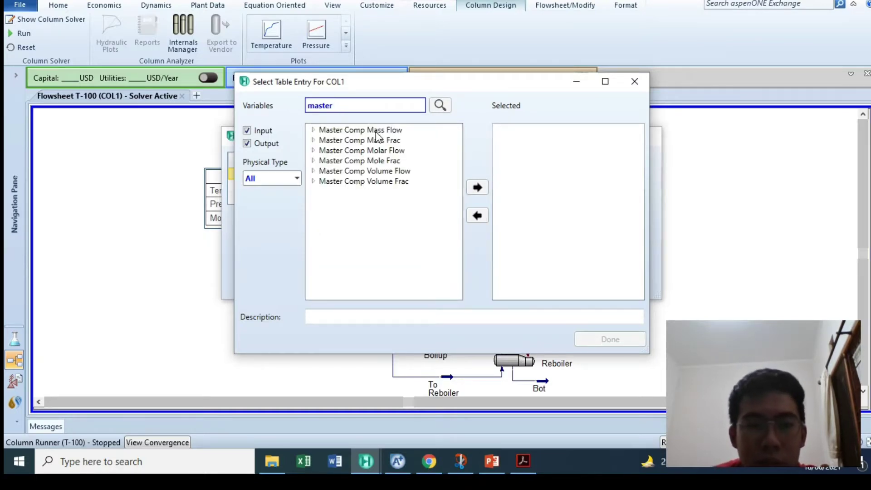
pyautogui.click(313, 161)
pyautogui.click(345, 171)
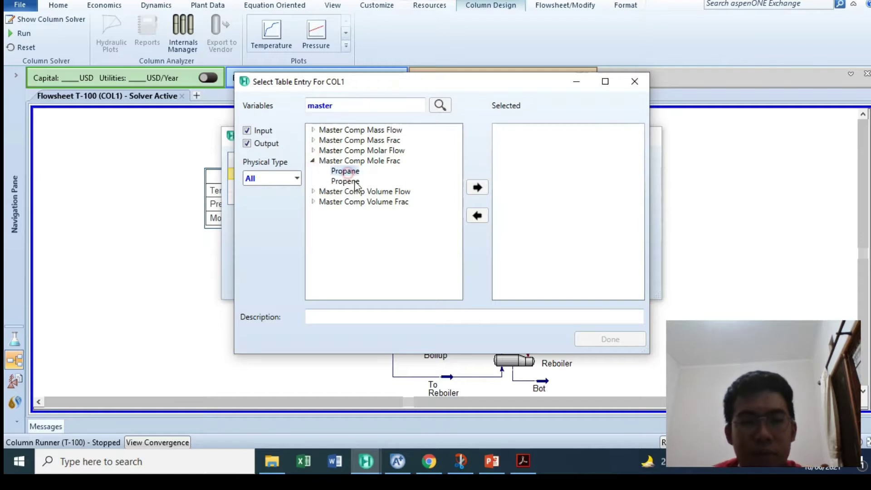
pyautogui.click(340, 181)
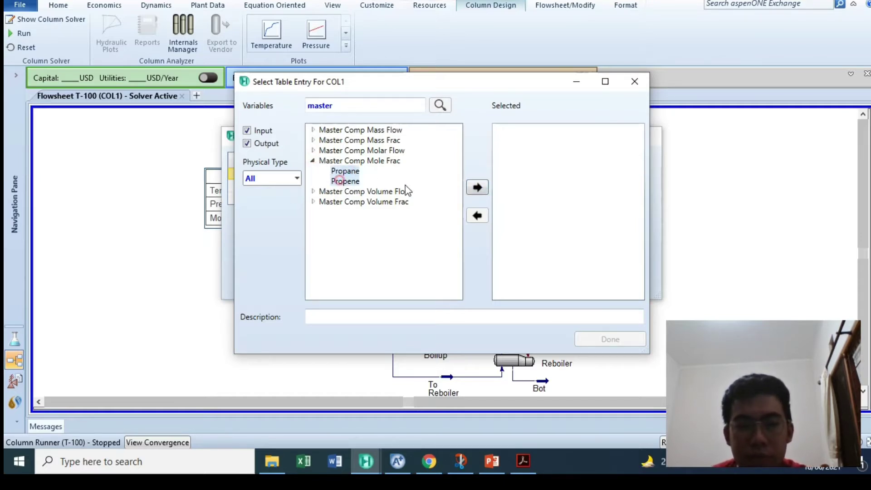
pyautogui.click(473, 193)
pyautogui.click(610, 340)
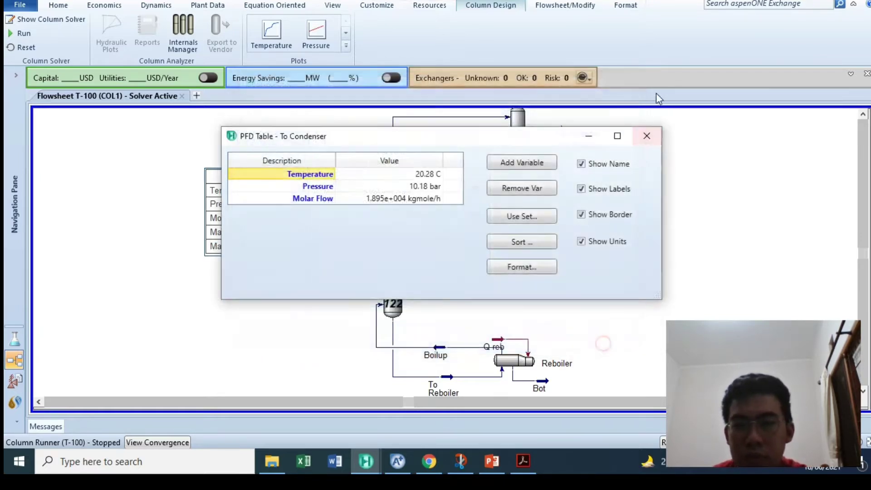
pyautogui.click(646, 136)
pyautogui.moveTo(295, 184); pyautogui.dragTo(159, 162)
# - Show the property table of the To Reboiler stream and place it below the To Condenser table
pyautogui.scroll(-1, 268, 278)
pyautogui.rightClick(411, 368)
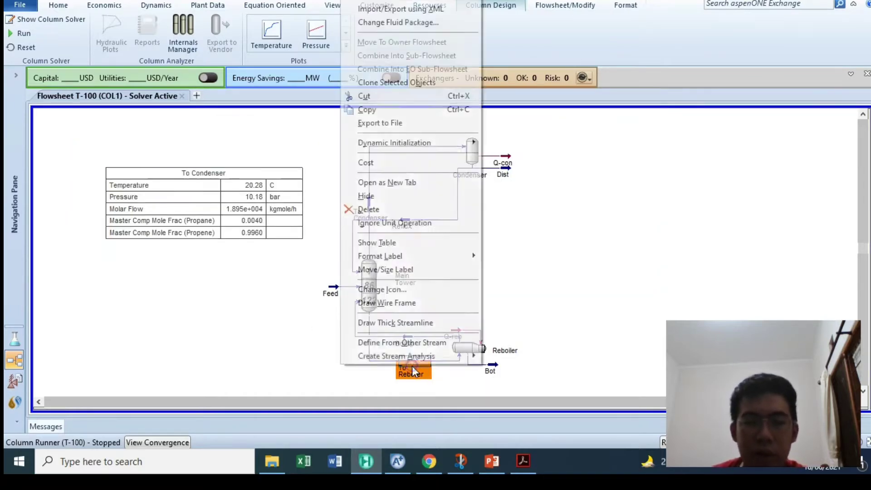
pyautogui.click(431, 242)
pyautogui.moveTo(425, 381); pyautogui.dragTo(170, 295)
# - Add the Master Comp Mole Frac variables for Propane and Propene to the To Reboiler table and align it under the To Condenser table
pyautogui.doubleClick(170, 296)
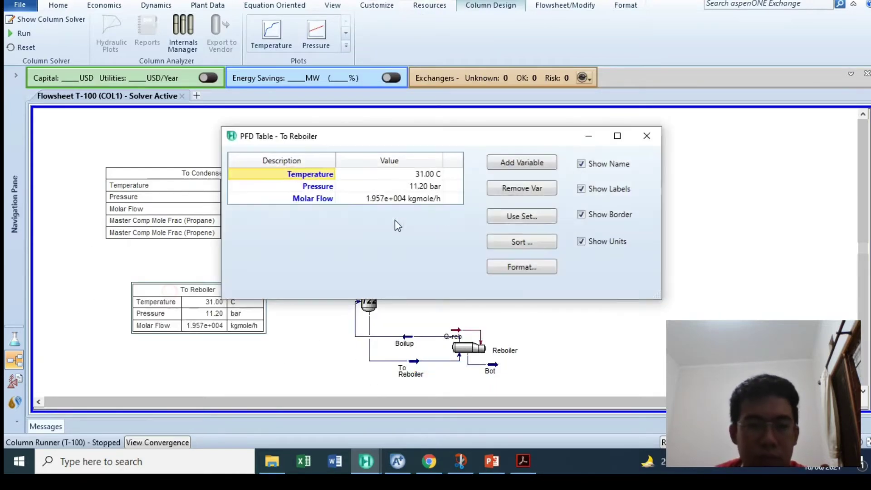
pyautogui.click(517, 164)
pyautogui.click(360, 107)
pyautogui.write('master')
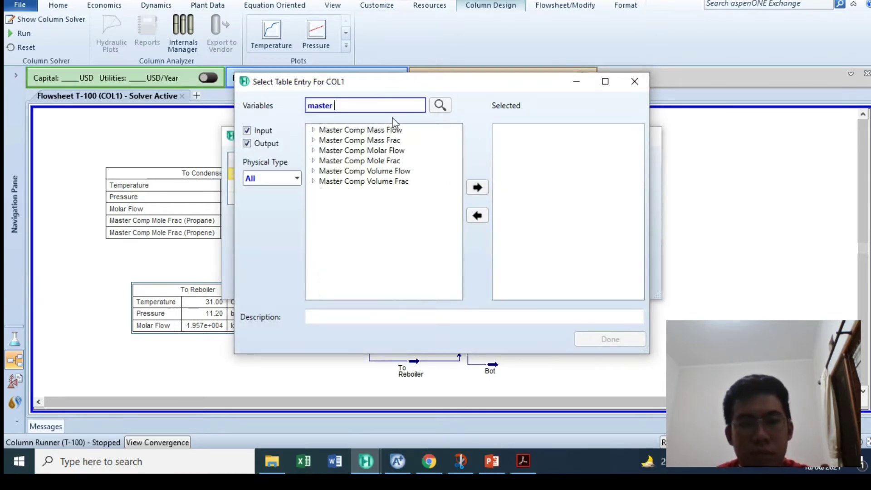
pyautogui.click(313, 161)
pyautogui.click(345, 171)
pyautogui.keyDown('shift'); pyautogui.click(345, 181); pyautogui.keyUp('shift')
pyautogui.click(474, 193)
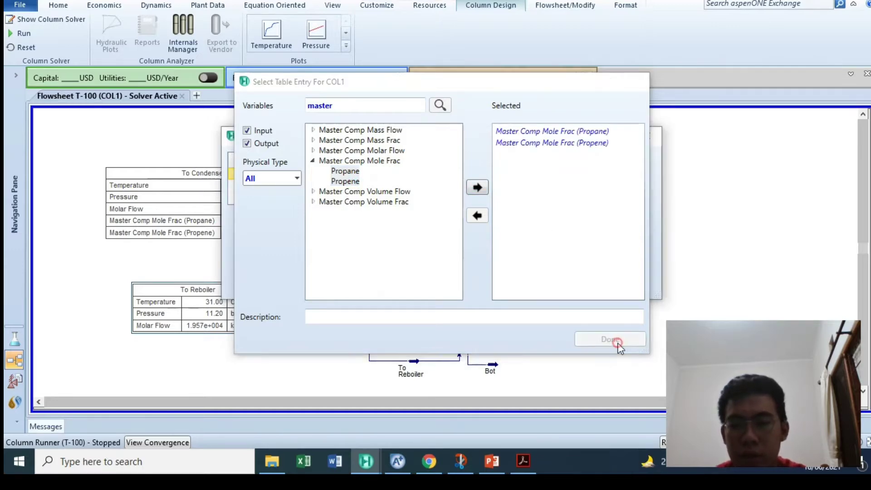
pyautogui.click(611, 343)
pyautogui.click(646, 136)
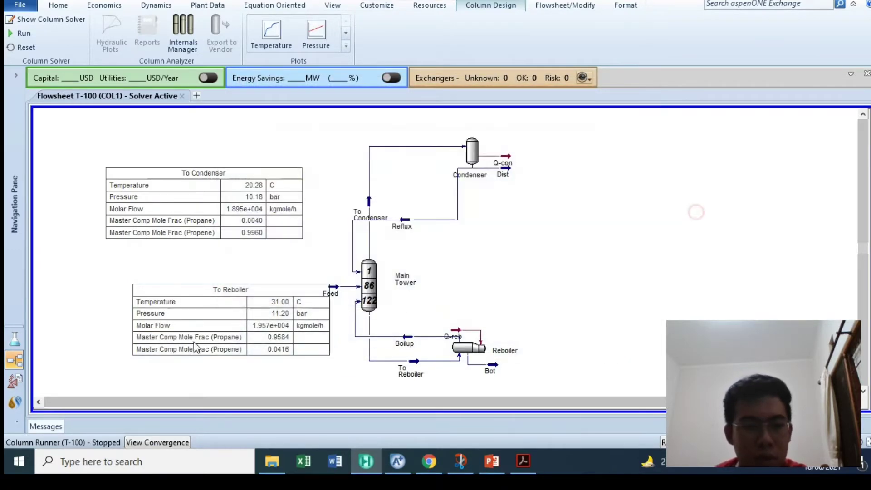
pyautogui.moveTo(171, 322); pyautogui.dragTo(141, 321)
pyautogui.click(543, 203)
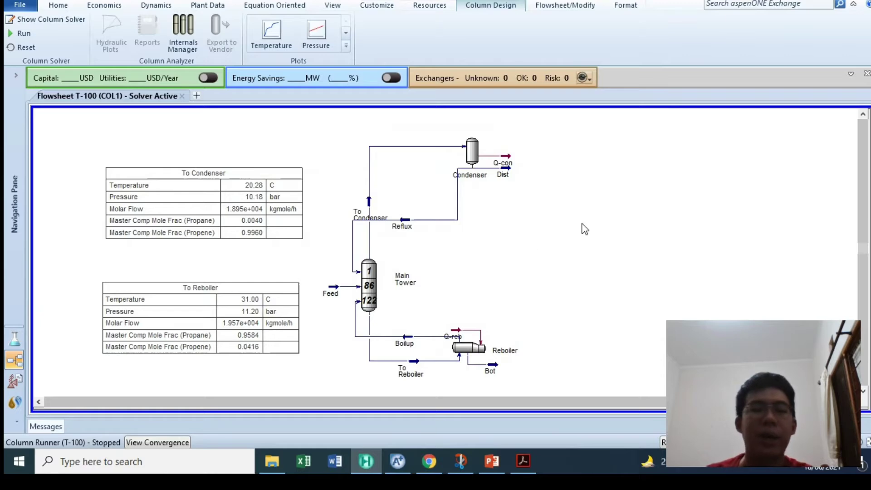
# - Switch to PowerPoint and review the original column data on slide 1 and the compressor-driven column flowsheet on slide 2
pyautogui.click(501, 456)
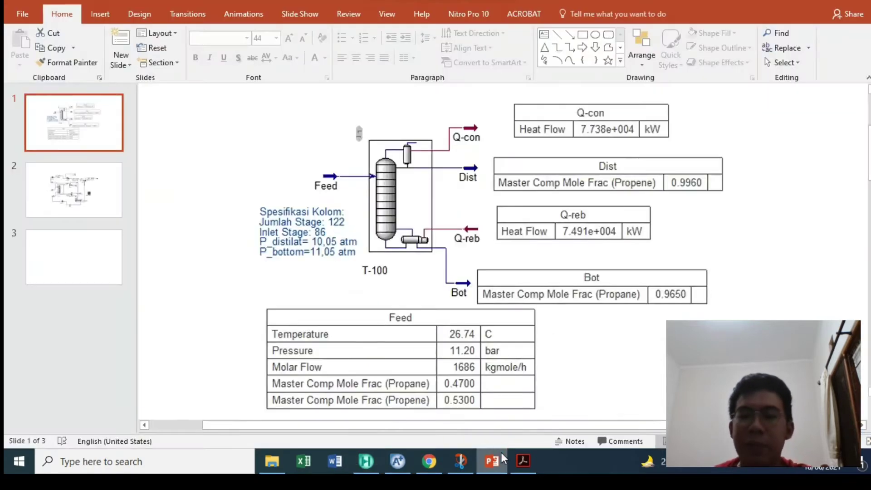
pyautogui.click(489, 460)
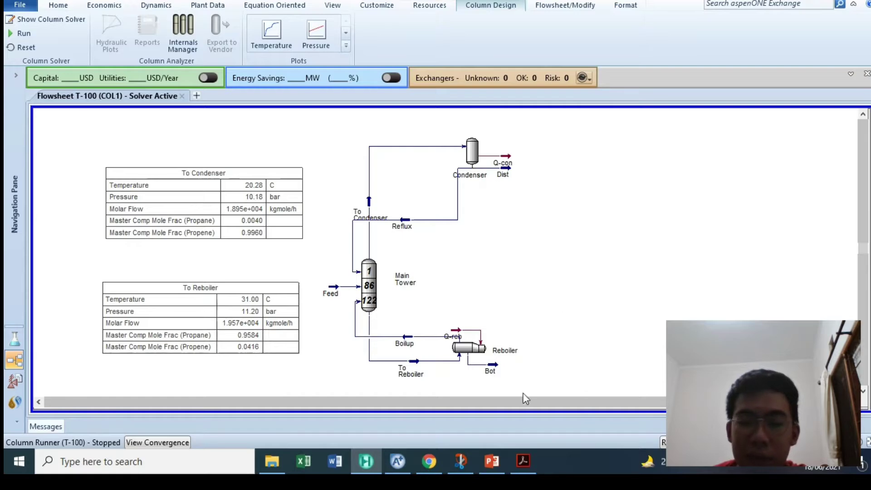
pyautogui.click(499, 460)
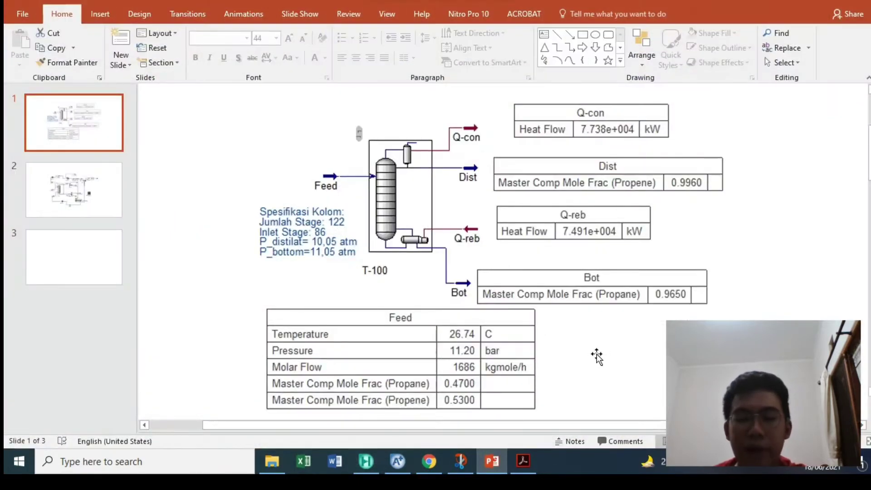
pyautogui.click(86, 199)
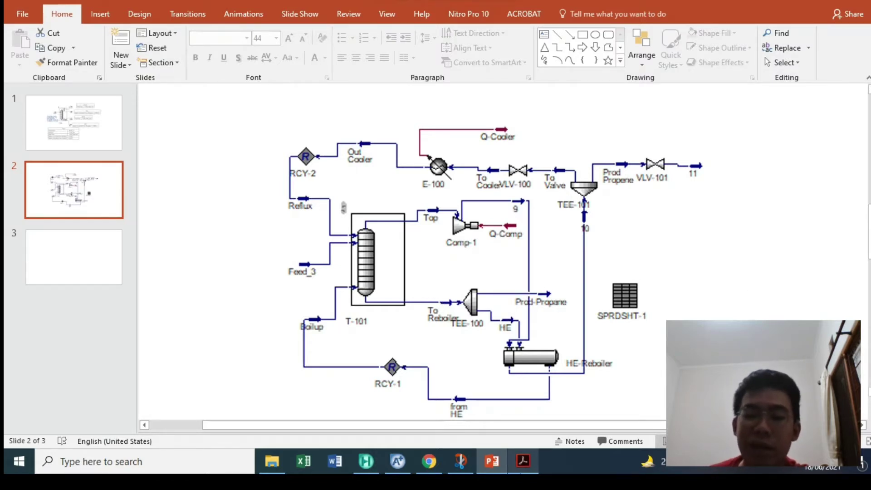
pyautogui.click(522, 461)
pyautogui.click(521, 463)
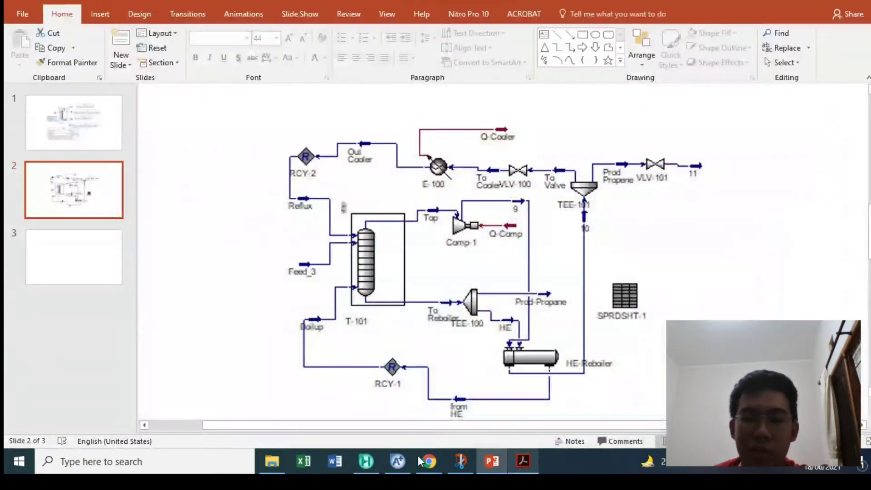
# - Switch back to Aspen HYSYS, return to the main flowsheet, and add a Column Component Fraction specification to column T-100
pyautogui.click(377, 453)
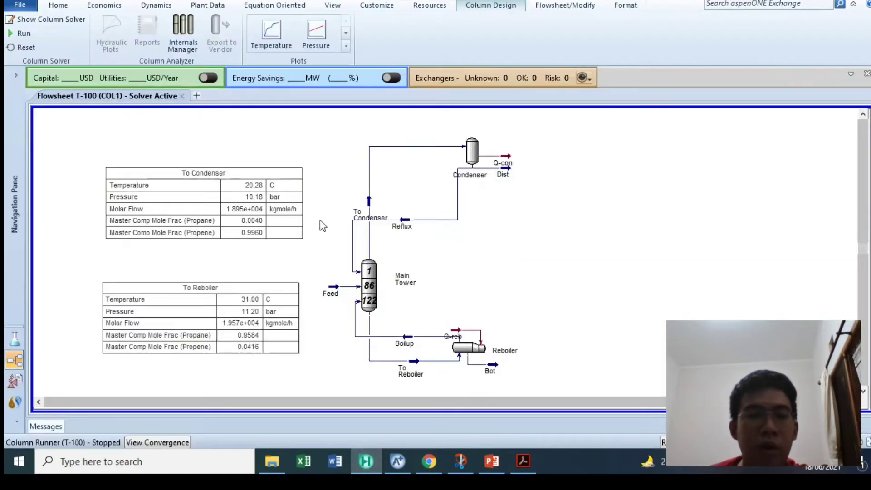
pyautogui.click(561, 15)
pyautogui.click(448, 34)
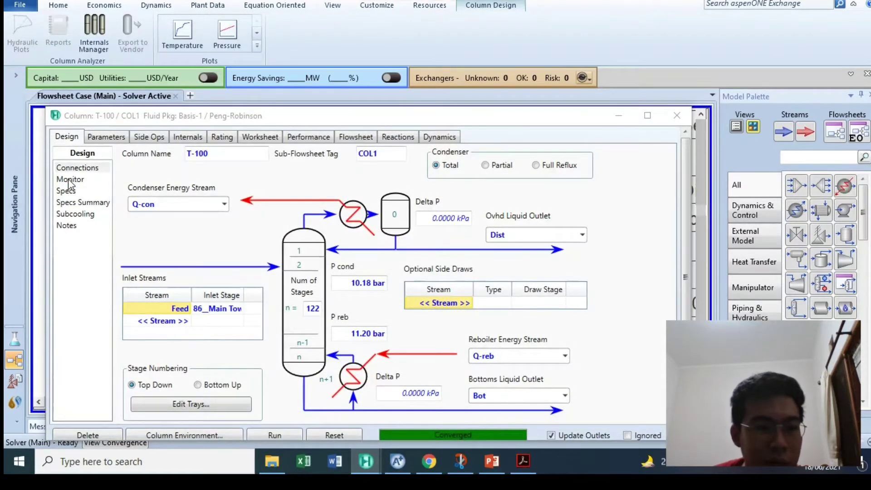
pyautogui.click(69, 180)
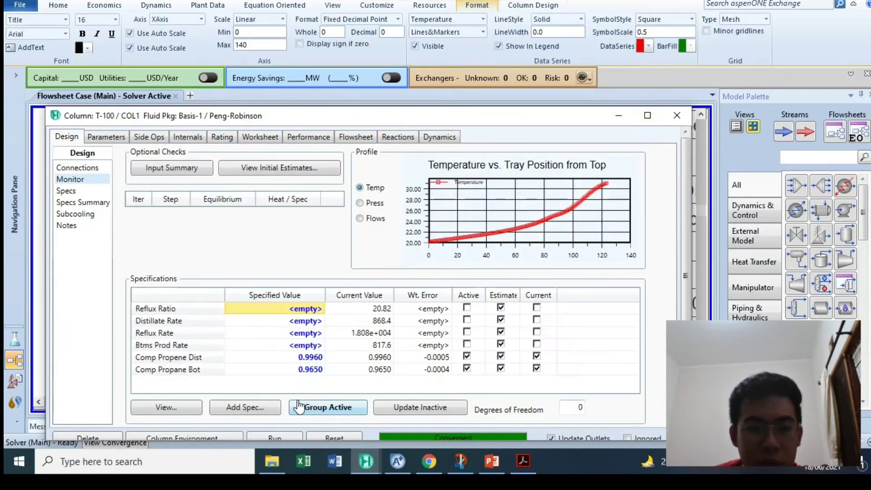
pyautogui.click(271, 407)
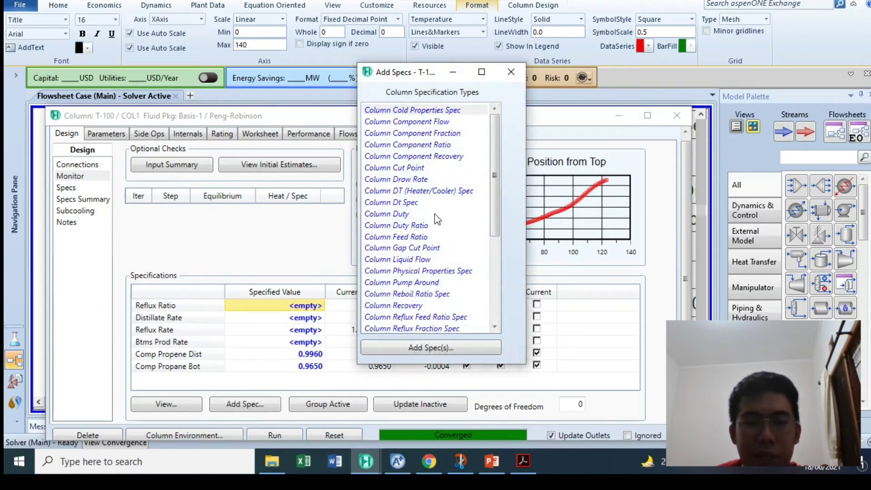
pyautogui.click(422, 132)
pyautogui.click(431, 347)
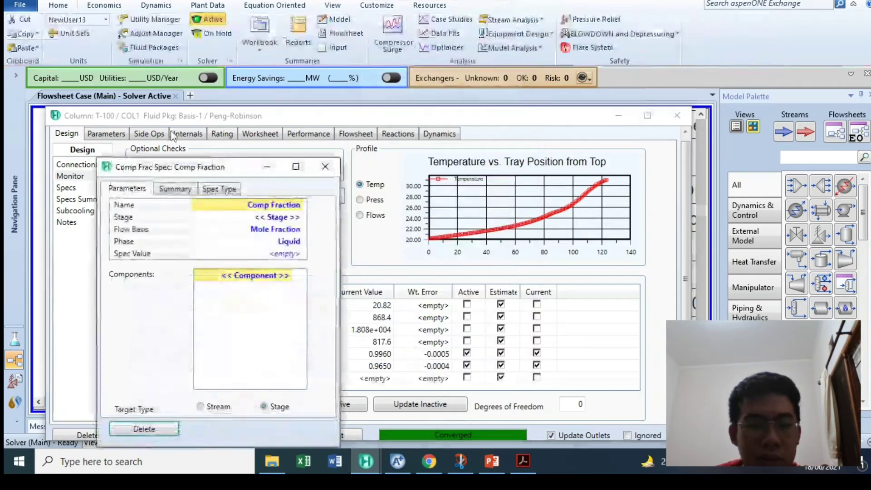
# - Set the new component fraction specification to stage 122__Main Tower with a spec value of 0.9650
pyautogui.click(298, 218)
pyautogui.scroll(-20, 272, 260)
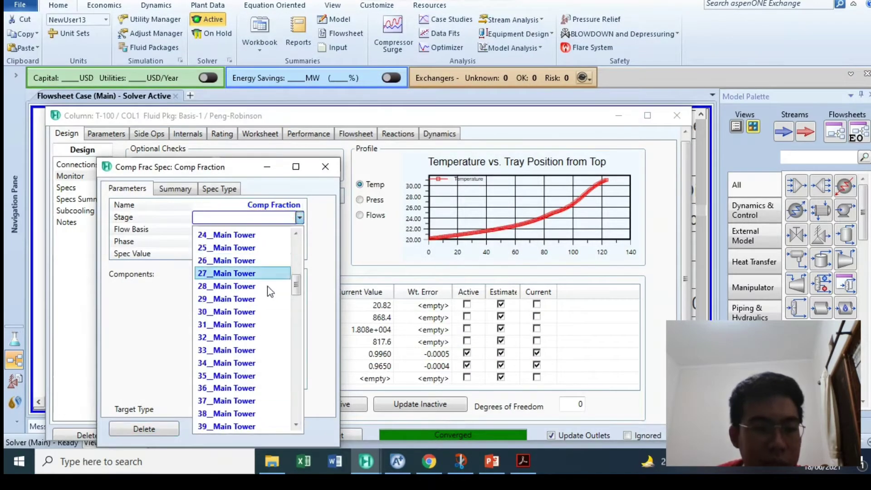
pyautogui.scroll(-12, 282, 311)
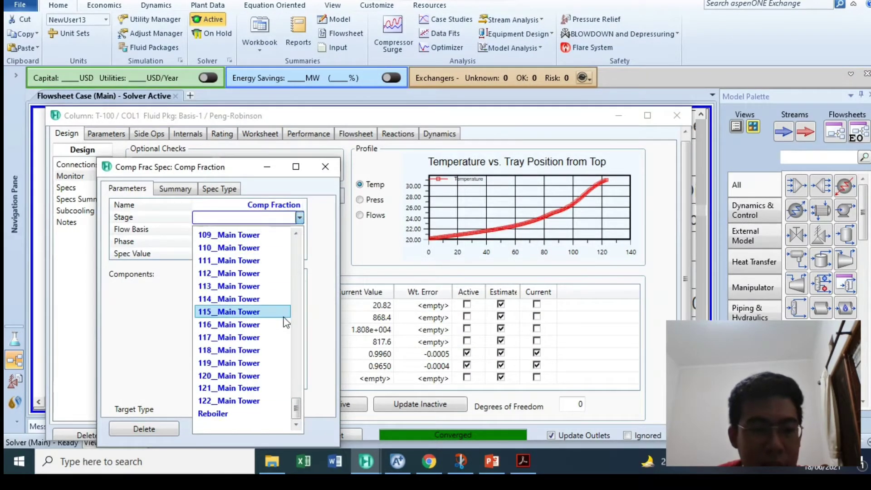
pyautogui.click(245, 399)
pyautogui.click(285, 257)
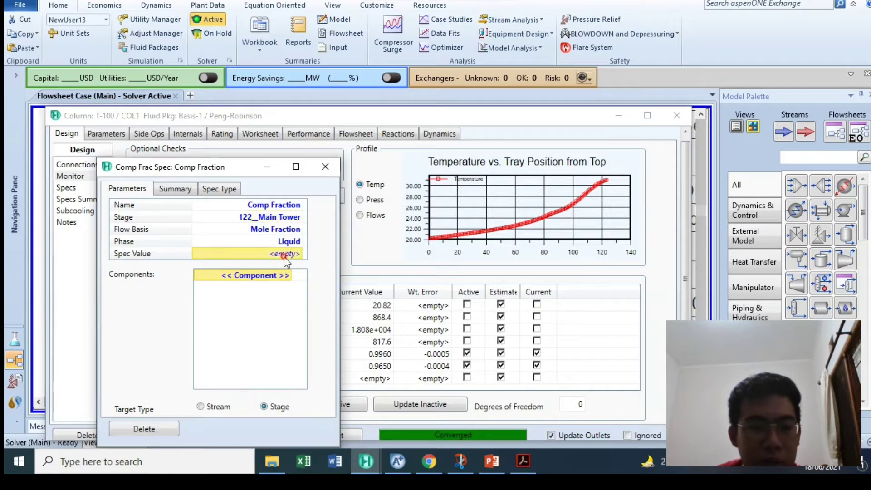
pyautogui.write('0.96')
pyautogui.press('Return')
# - Check the bottoms propane purity on slide 1 in PowerPoint, and assign Propane as the component of the new specification in HYSYS
pyautogui.click(501, 460)
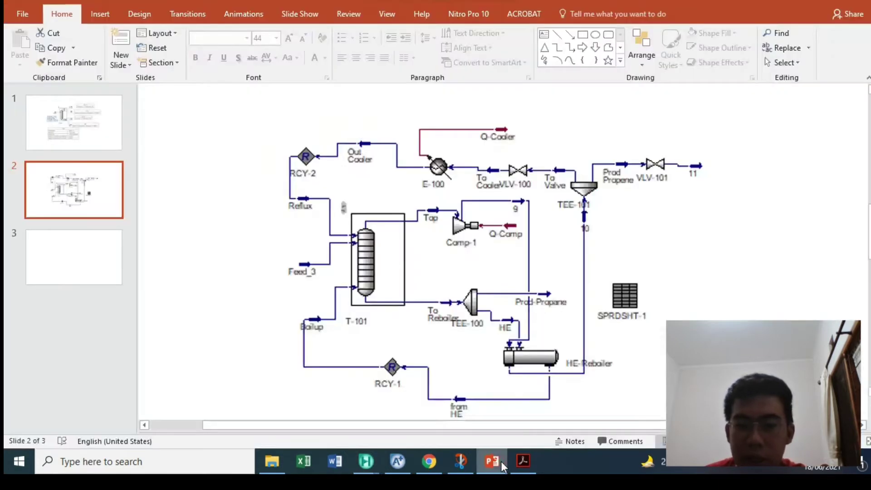
pyautogui.click(91, 140)
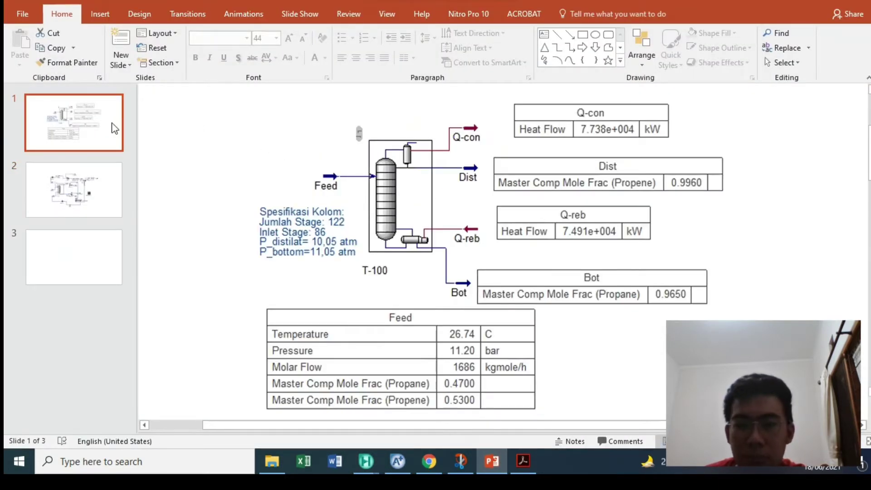
pyautogui.click(491, 460)
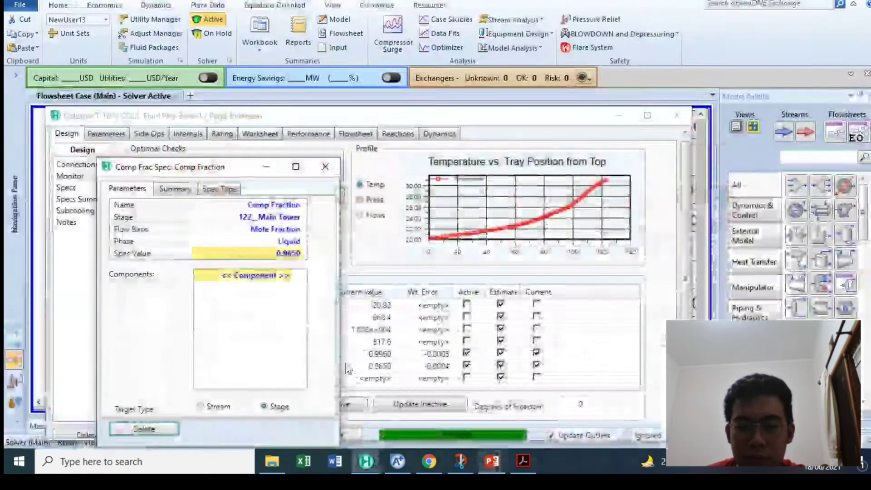
pyautogui.click(267, 275)
pyautogui.click(268, 292)
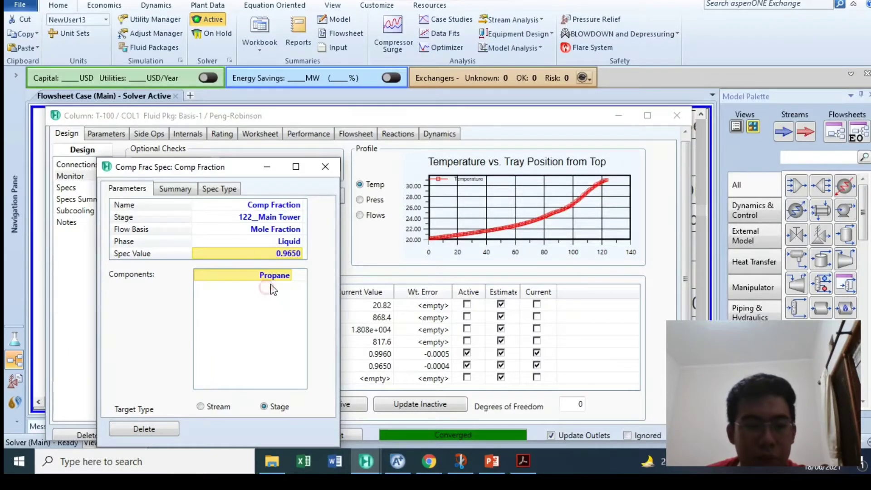
pyautogui.click(325, 167)
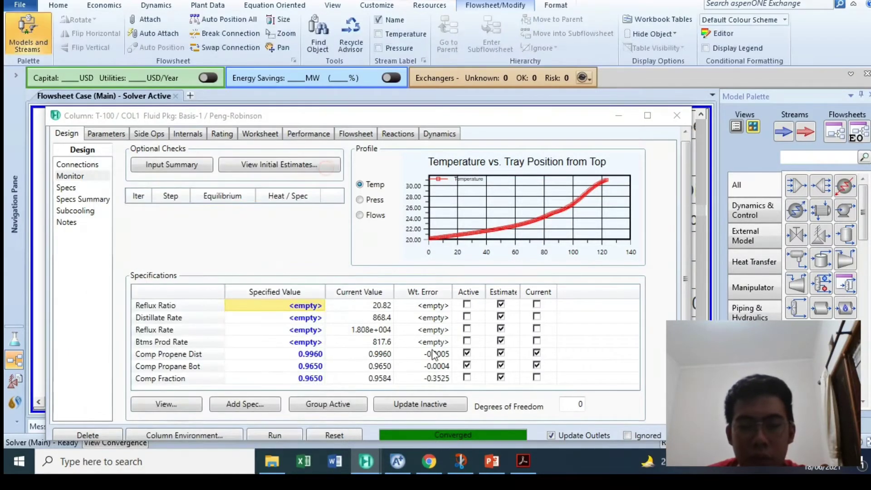
# - Deactivate the Comp Propane Bot specification, activate Comp Fraction in its place, and enter the T-100 column environment
pyautogui.click(467, 365)
pyautogui.click(467, 377)
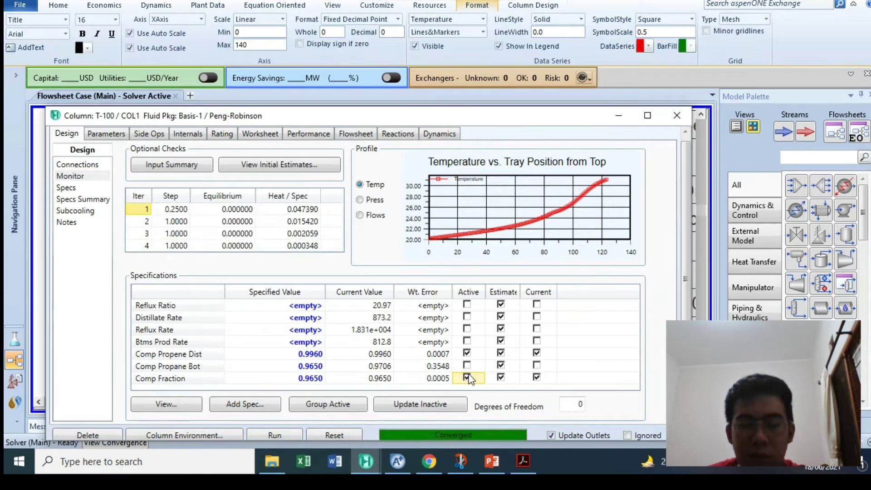
pyautogui.click(209, 432)
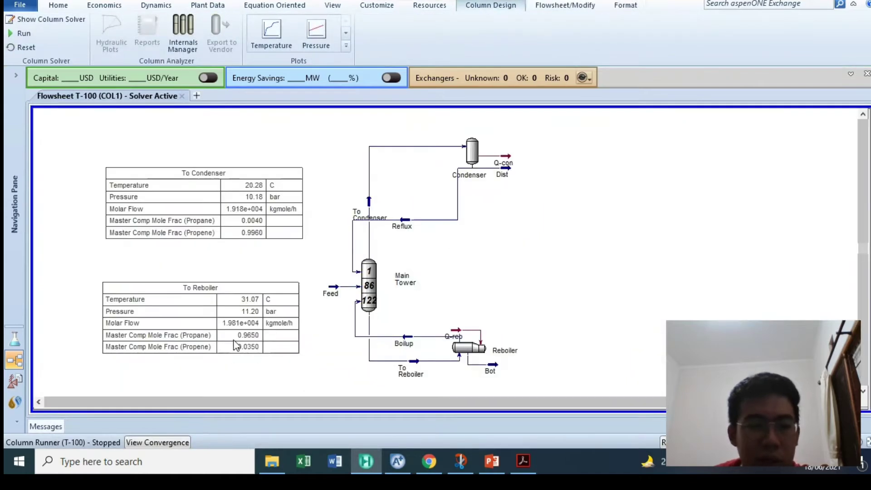
# - Capture a Snip & Sketch screenshot of the T-100 column sub-flowsheet including all its stream property tables
pyautogui.scroll(1, 138, 377)
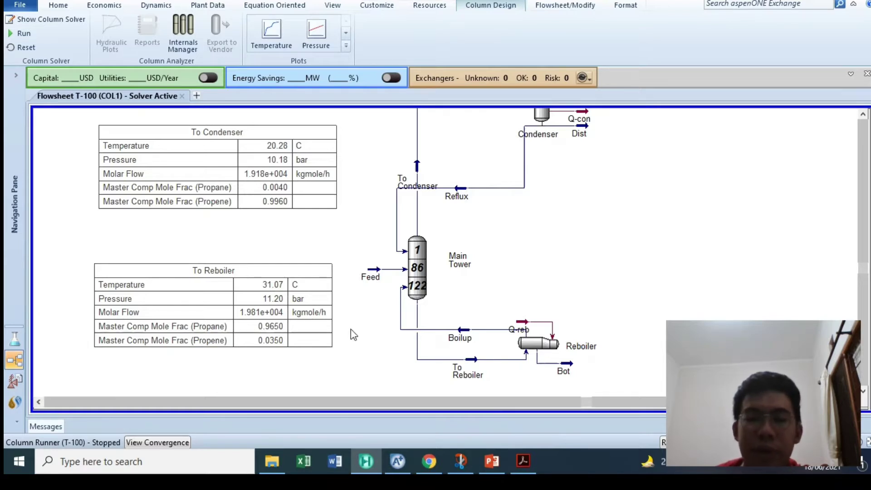
pyautogui.scroll(-2, 587, 236)
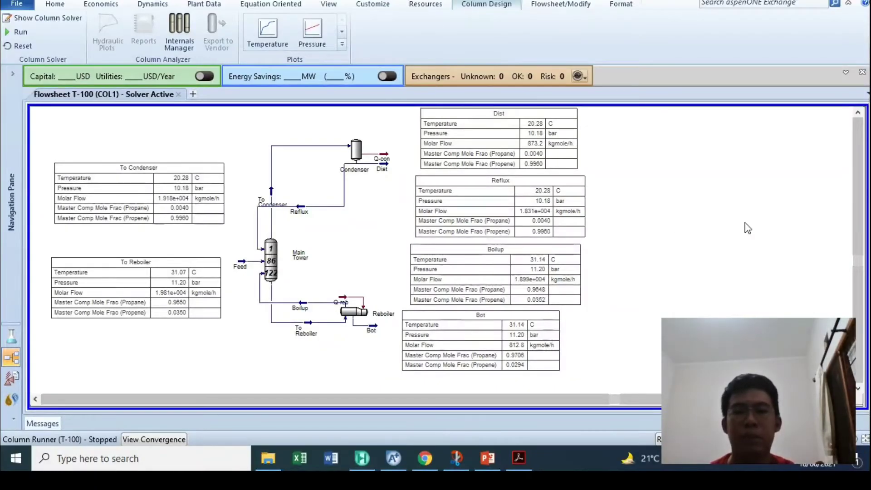
pyautogui.moveTo(745, 223); pyautogui.dragTo(692, 200)
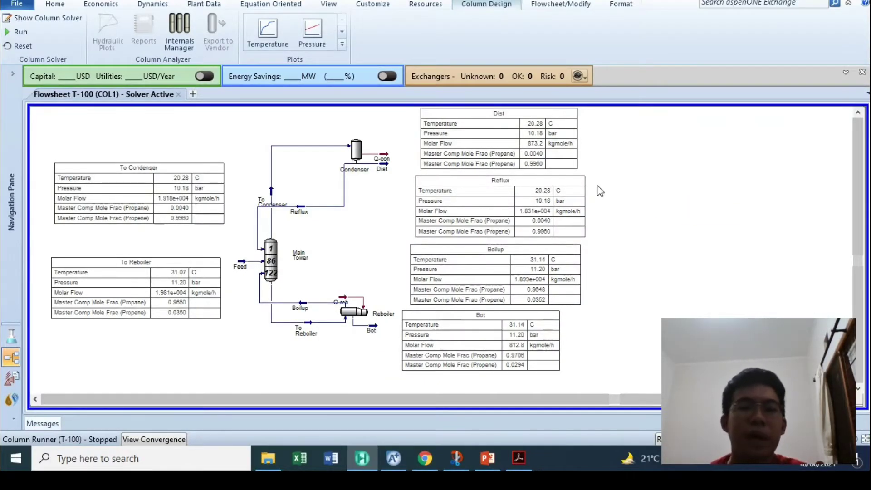
pyautogui.click(456, 458)
pyautogui.click(368, 102)
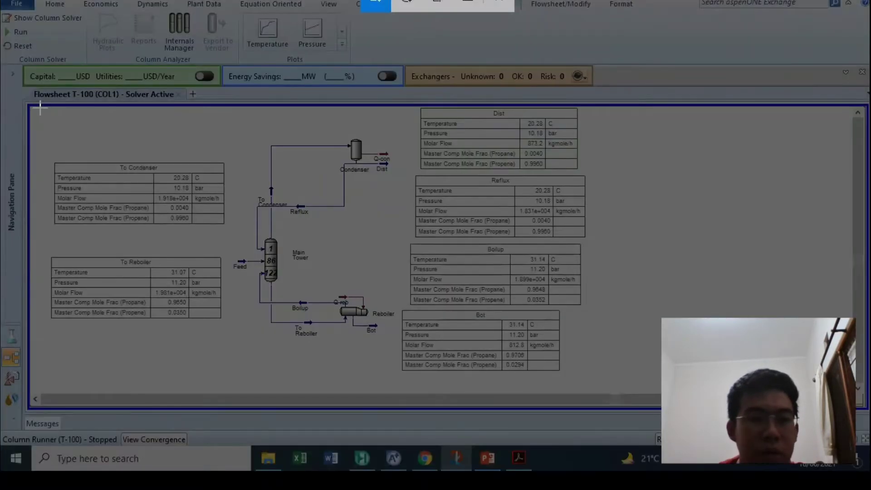
pyautogui.moveTo(39, 105)
pyautogui.mouseDown()
pyautogui.moveTo(56, 136)
pyautogui.moveTo(396, 333)
pyautogui.moveTo(607, 384)
pyautogui.mouseUp()
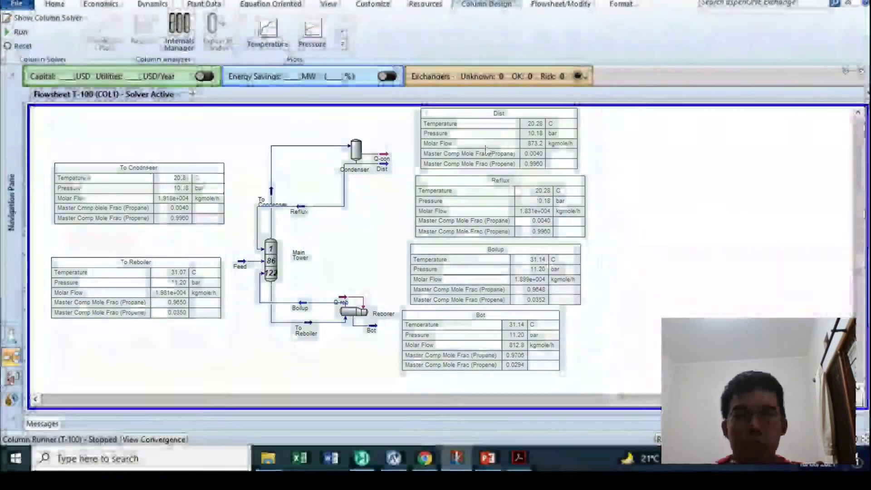
pyautogui.click(796, 103)
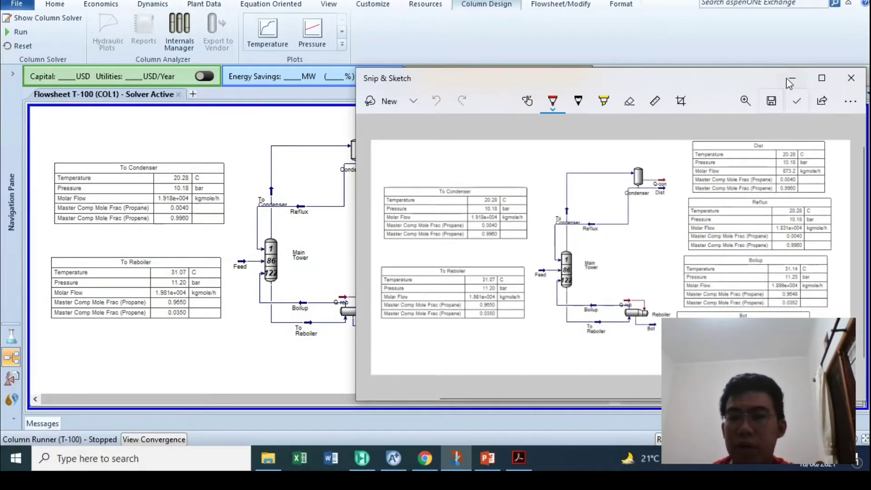
pyautogui.click(791, 77)
# - Switch to PowerPoint, remove the text and title placeholders from slide 3, and paste the captured column flowsheet there
pyautogui.click(487, 458)
pyautogui.click(52, 258)
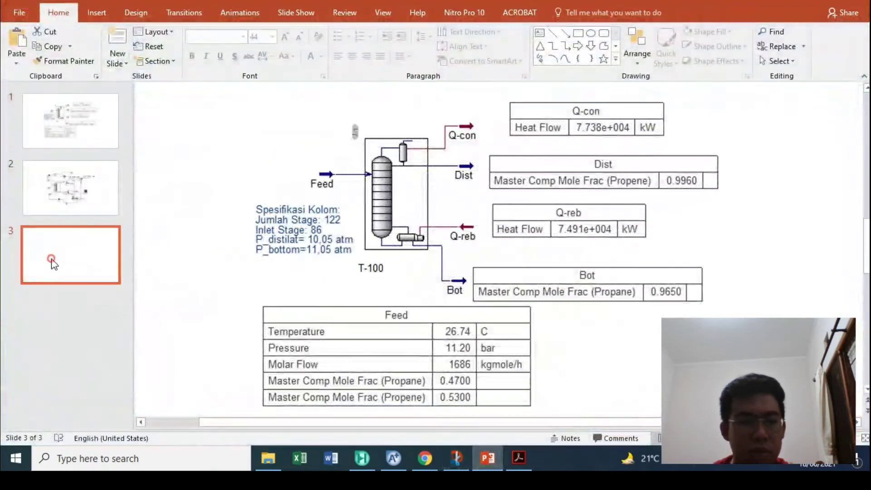
pyautogui.click(323, 171)
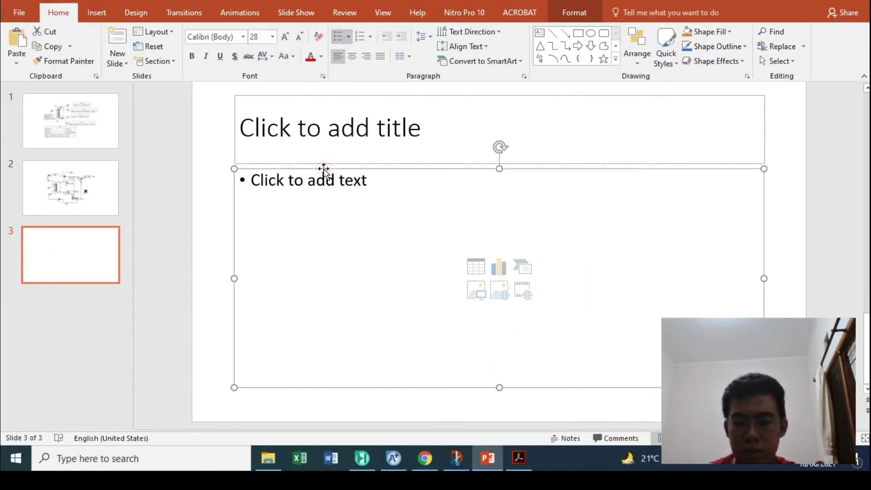
pyautogui.press('Delete')
pyautogui.click(318, 161)
pyautogui.click(319, 165)
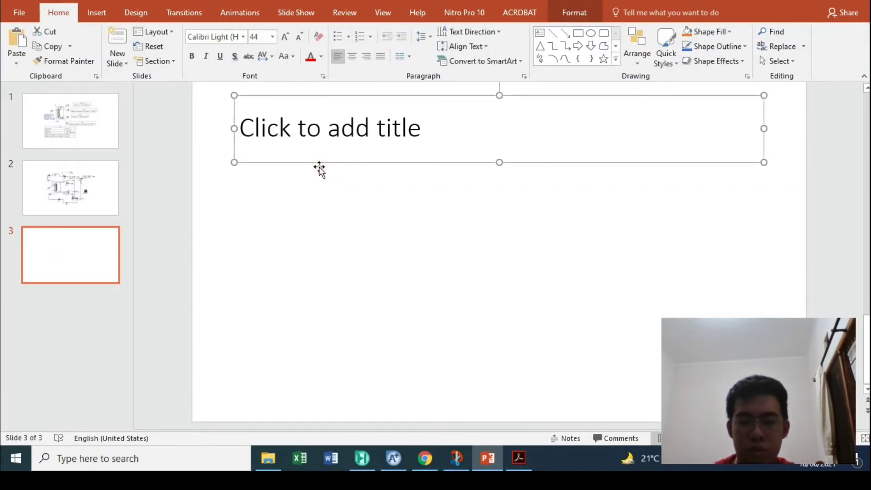
pyautogui.press('Delete')
pyautogui.hotkey('ctrl', 'v')
# - Switch to HYSYS and place an absorber column in the empty area of the main flowsheet beside the T-100 tables, leaving its connections undefined
pyautogui.hotkey('alt', 'Tab')
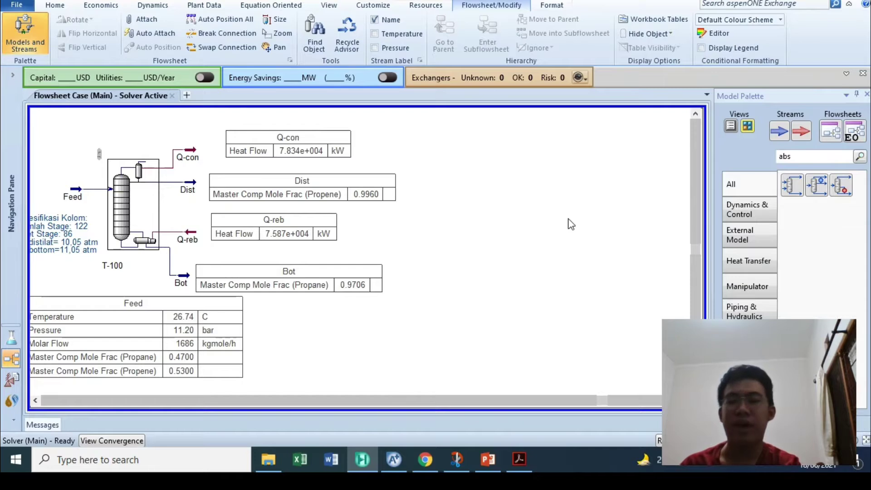
pyautogui.click(791, 185)
pyautogui.click(501, 261)
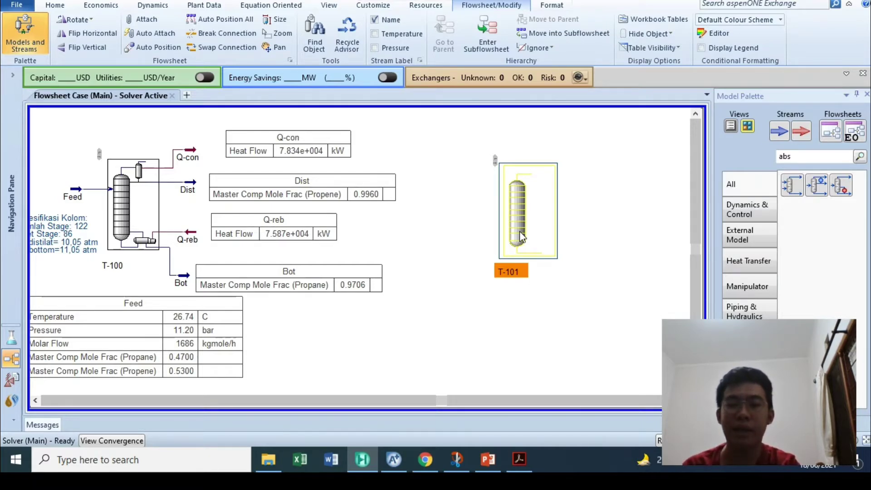
pyautogui.doubleClick(520, 236)
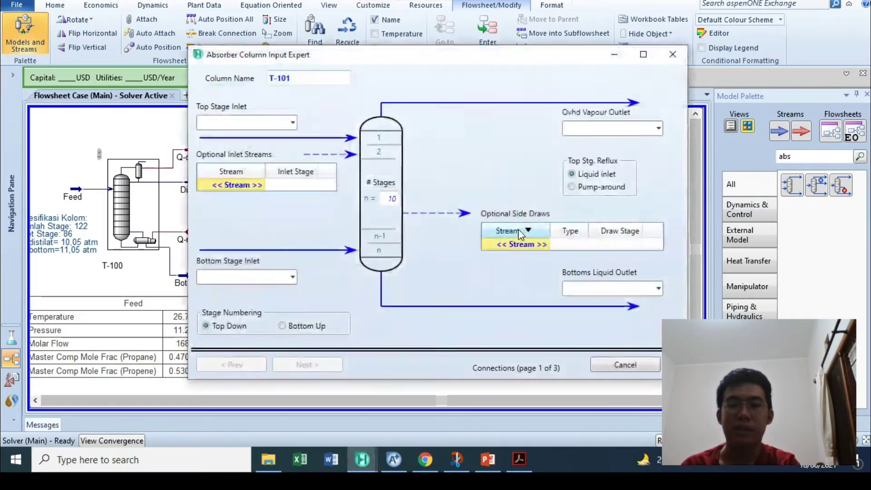
pyautogui.click(688, 50)
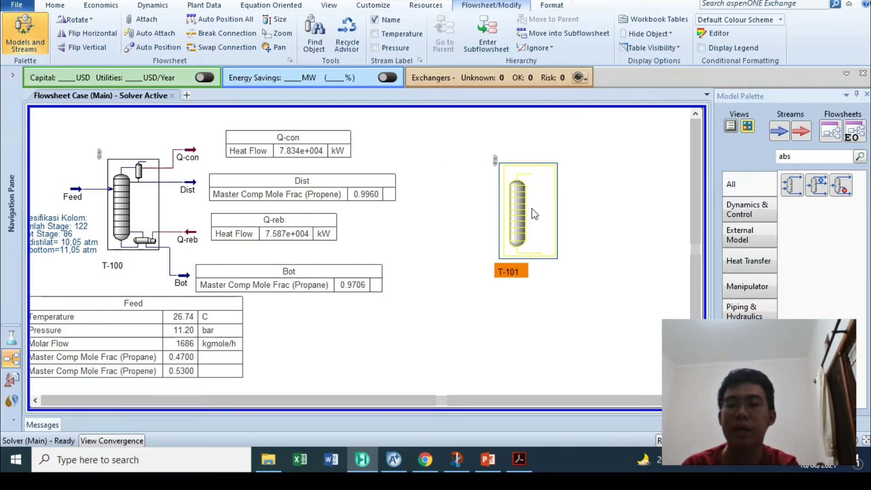
pyautogui.click(576, 222)
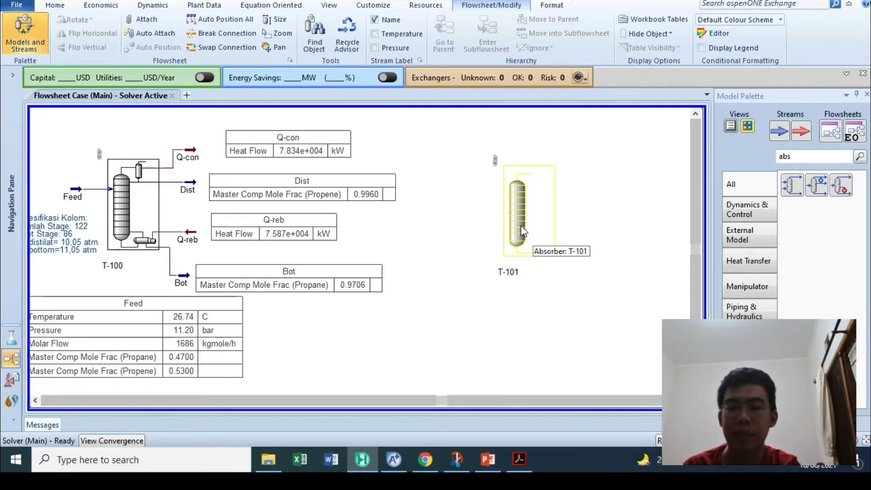
# - Place a material stream beside the T-101 absorber on its inlet side and name it Feed MVR
pyautogui.click(779, 132)
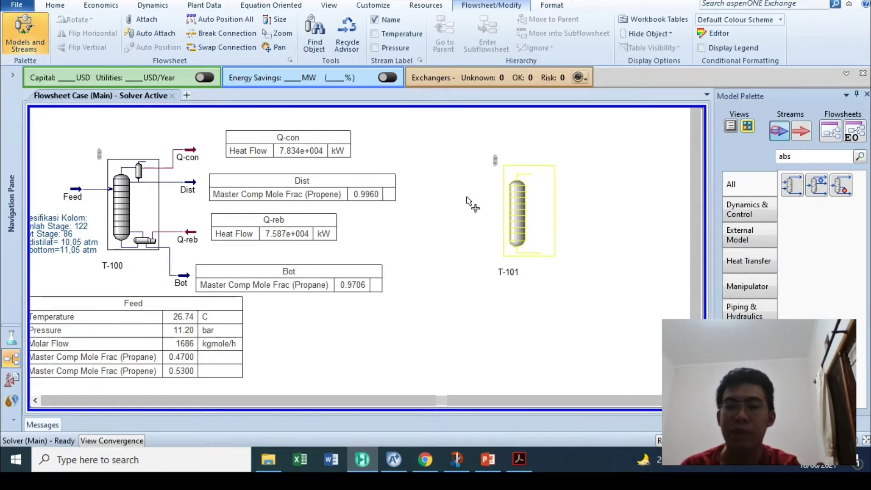
pyautogui.click(458, 218)
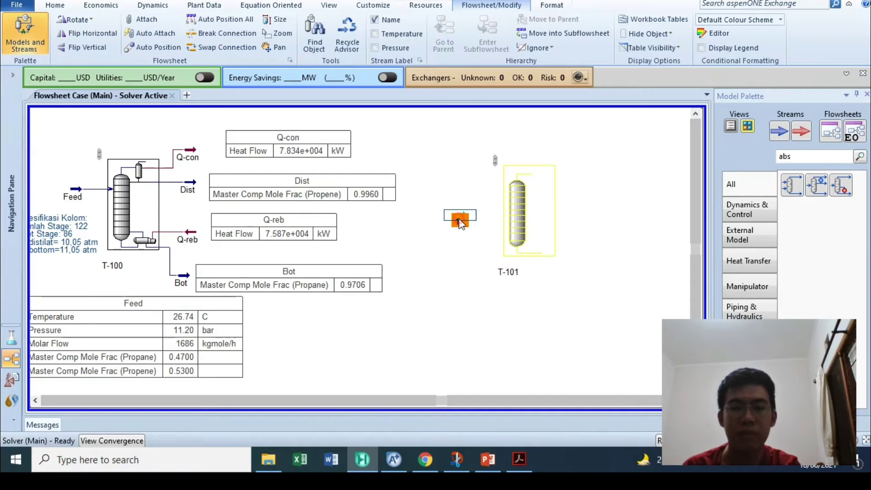
pyautogui.doubleClick(458, 219)
pyautogui.write('f')
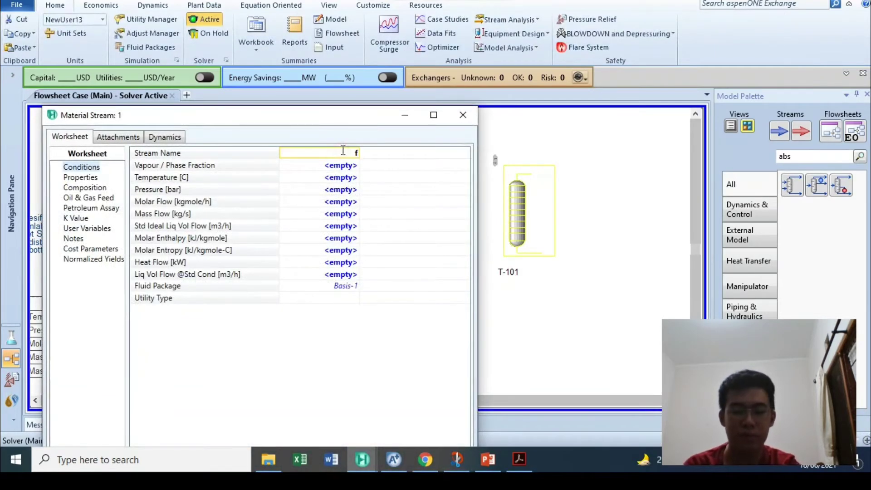
pyautogui.write('eed MVR')
pyautogui.press('Return')
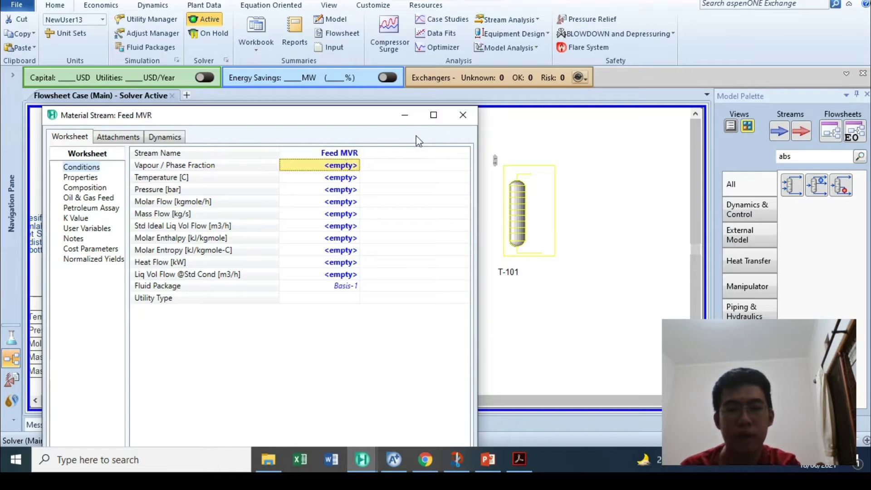
# - Define the Feed MVR stream by copying temperature, pressure, composition and molar flow from the Feed stream
pyautogui.click(433, 115)
pyautogui.click(156, 428)
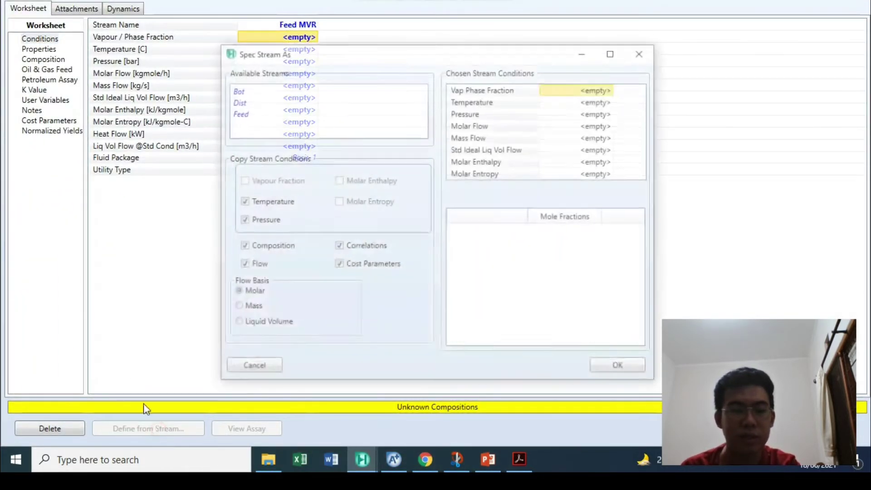
pyautogui.click(244, 116)
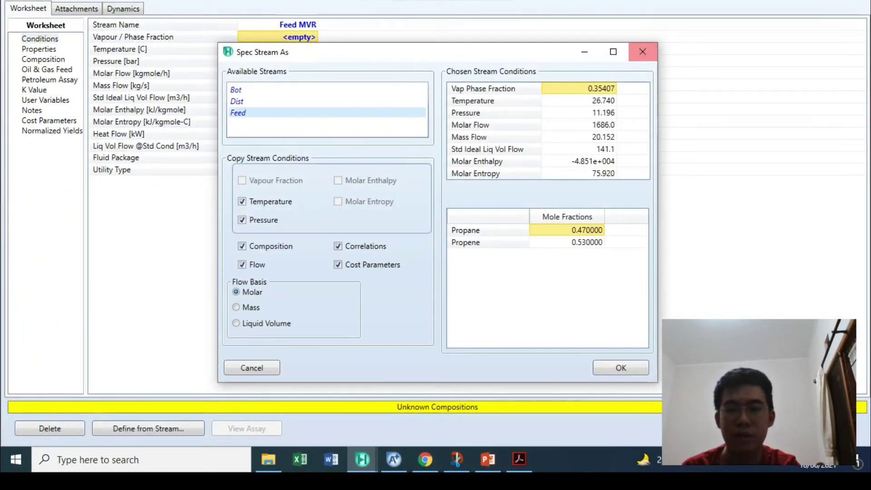
pyautogui.click(637, 374)
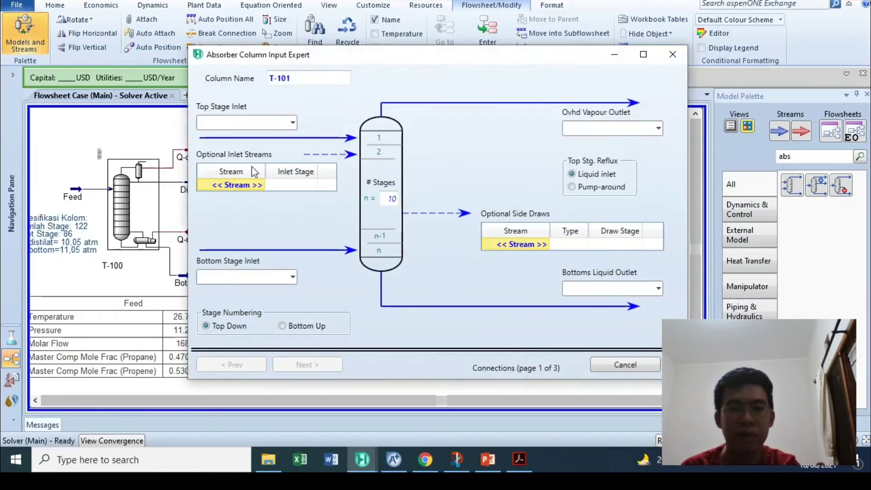
# - Connect Feed MVR as an optional inlet of absorber T-101 and set the column to 122 stages, checking the specification on PowerPoint slide 1
pyautogui.click(256, 184)
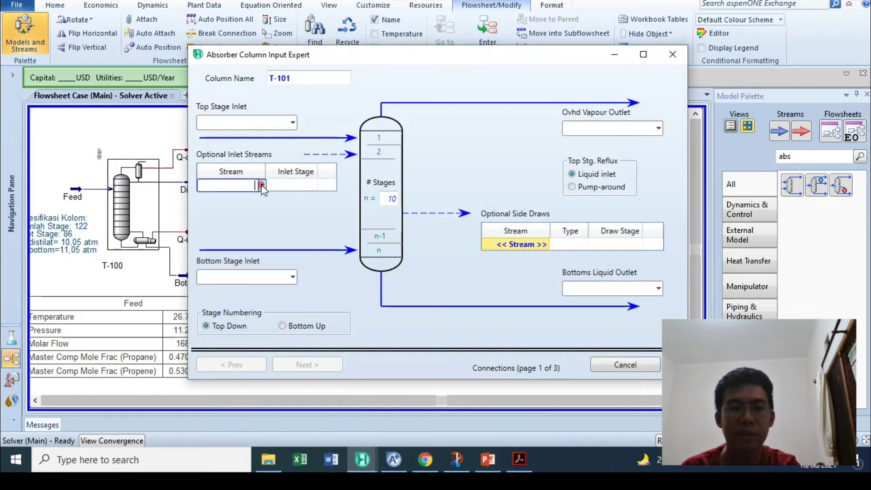
pyautogui.click(262, 184)
pyautogui.click(254, 228)
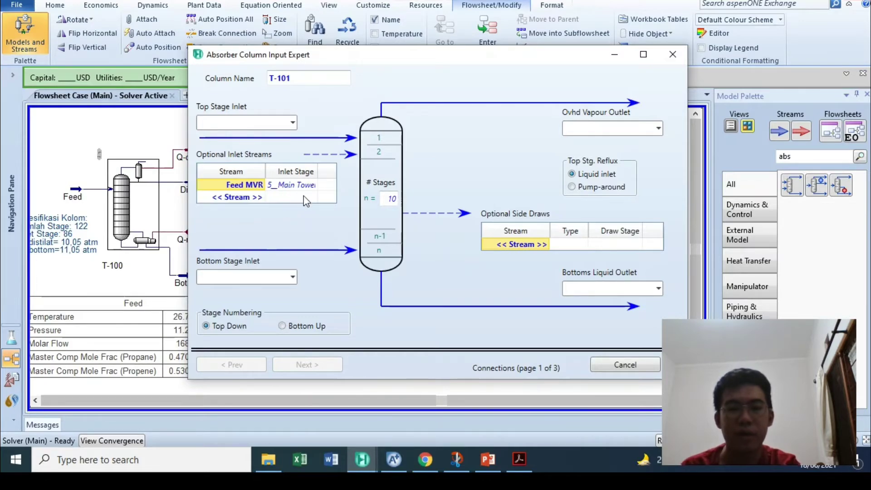
pyautogui.click(499, 453)
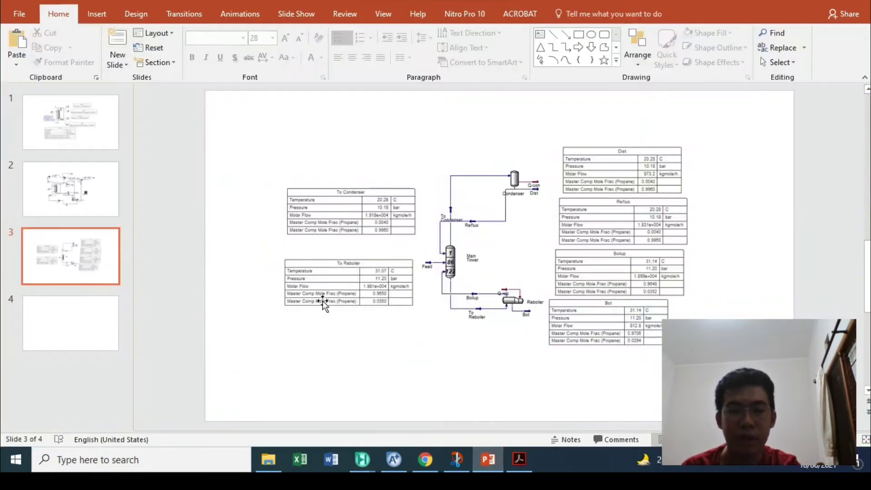
pyautogui.click(79, 194)
pyautogui.click(83, 121)
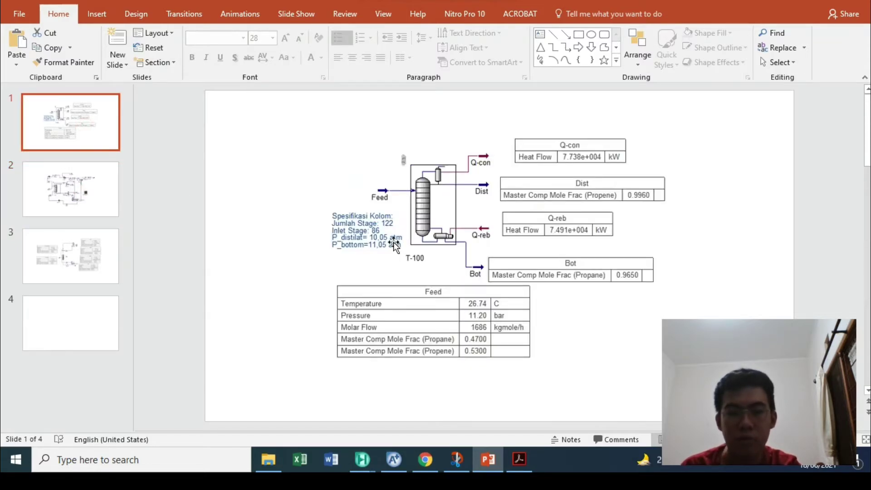
pyautogui.click(489, 458)
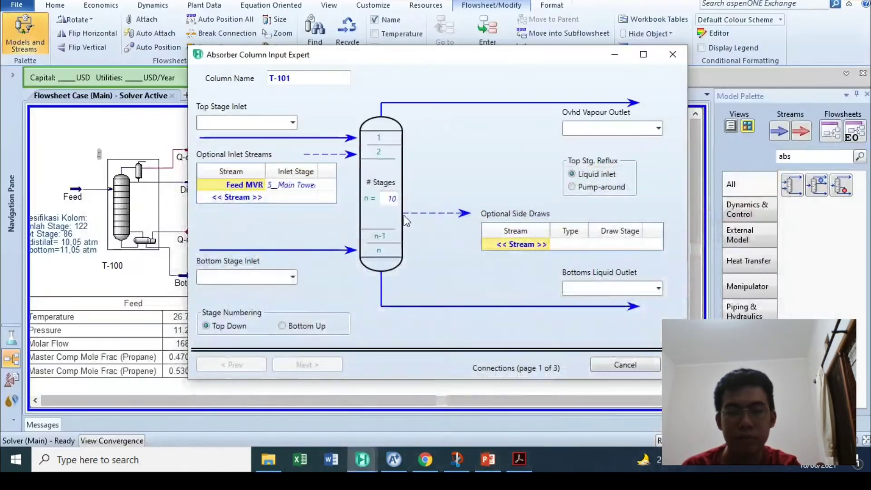
pyautogui.click(393, 199)
pyautogui.write('1')
pyautogui.press('Return')
# - Set the Feed MVR inlet stage of T-101 to 86__Main Tower and leave the column input expert
pyautogui.click(314, 185)
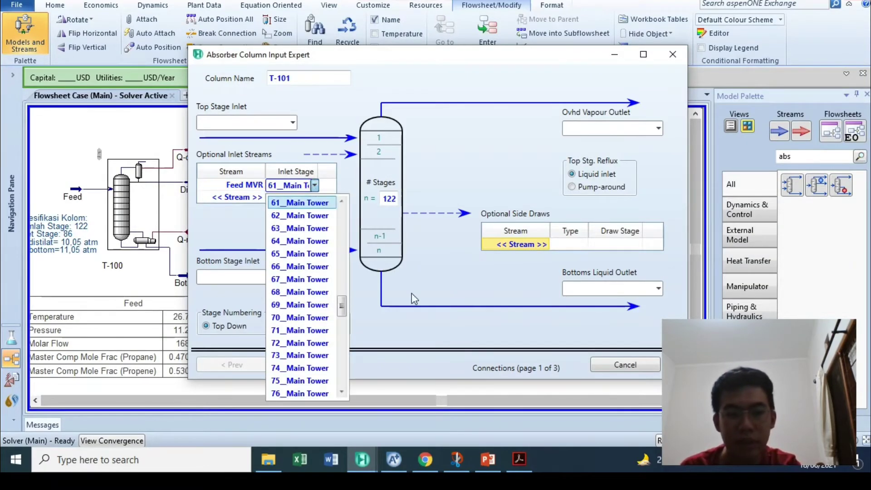
pyautogui.click(481, 467)
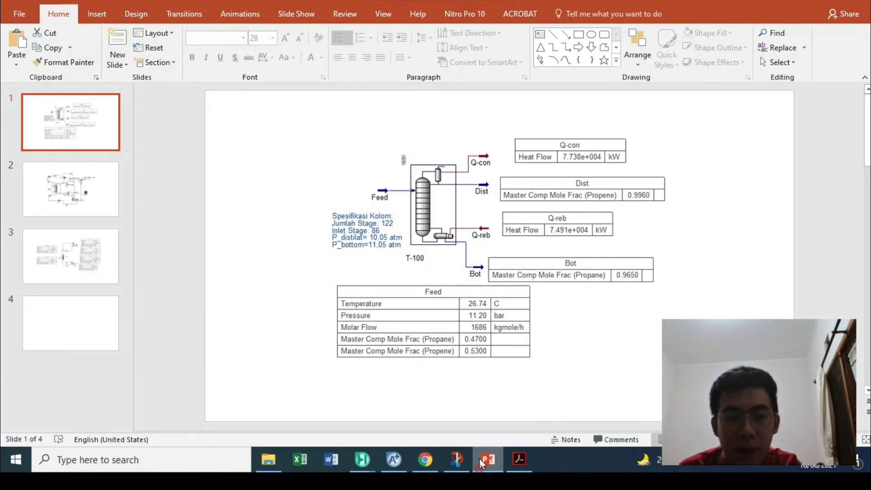
pyautogui.click(481, 467)
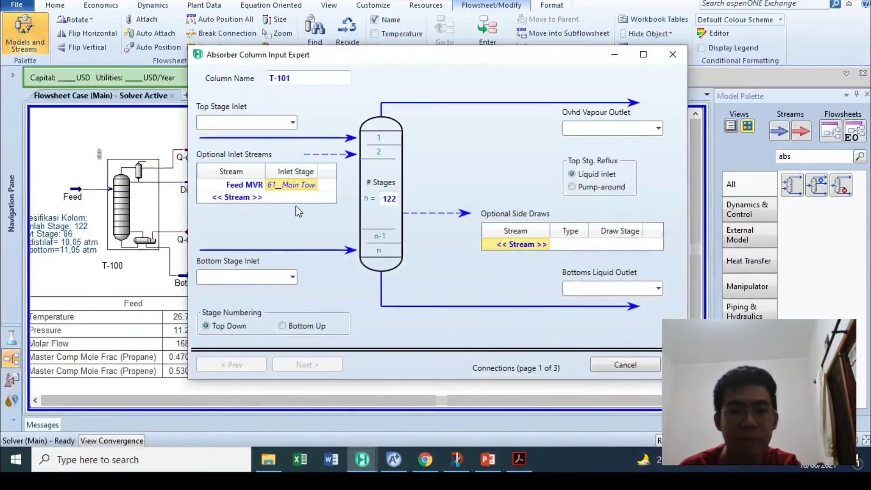
pyautogui.click(315, 185)
pyautogui.scroll(-3, 317, 281)
pyautogui.click(316, 331)
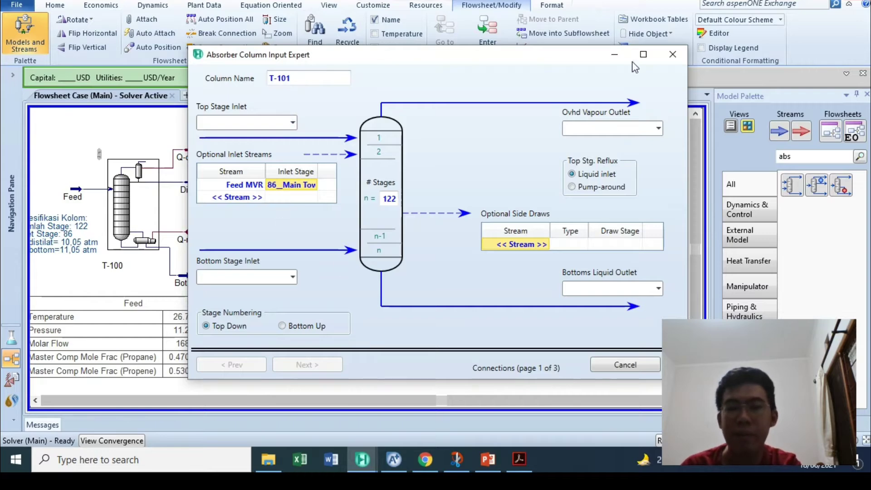
pyautogui.click(672, 54)
# - Switch to PowerPoint and examine on slide 3 how the reflux and boilup streams connect to the main tower
pyautogui.click(488, 460)
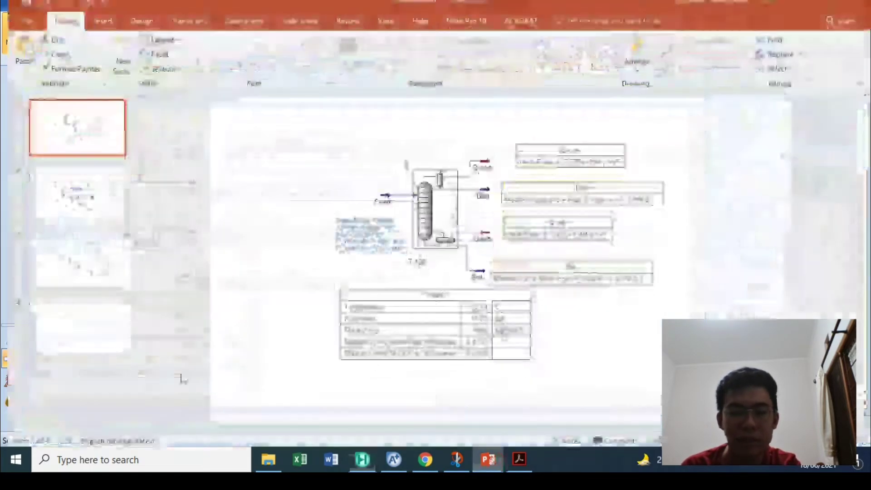
pyautogui.click(75, 264)
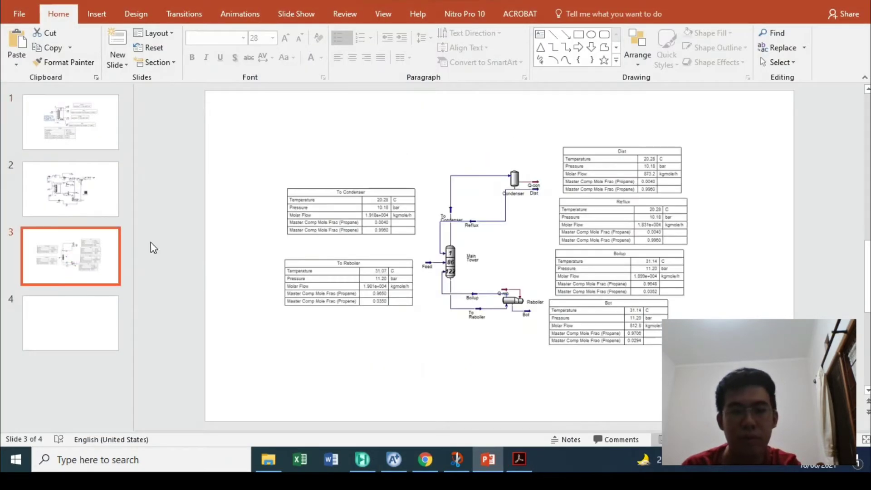
pyautogui.scroll(5, 429, 180)
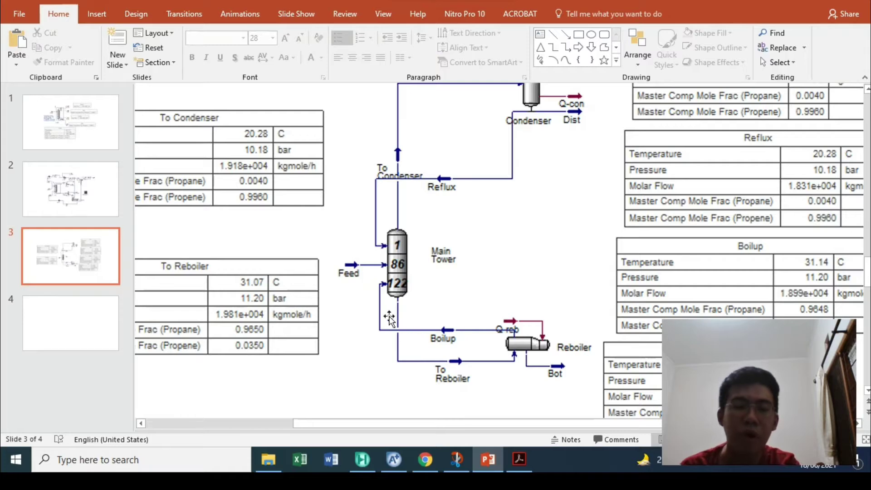
pyautogui.click(444, 385)
pyautogui.scroll(-1, 444, 384)
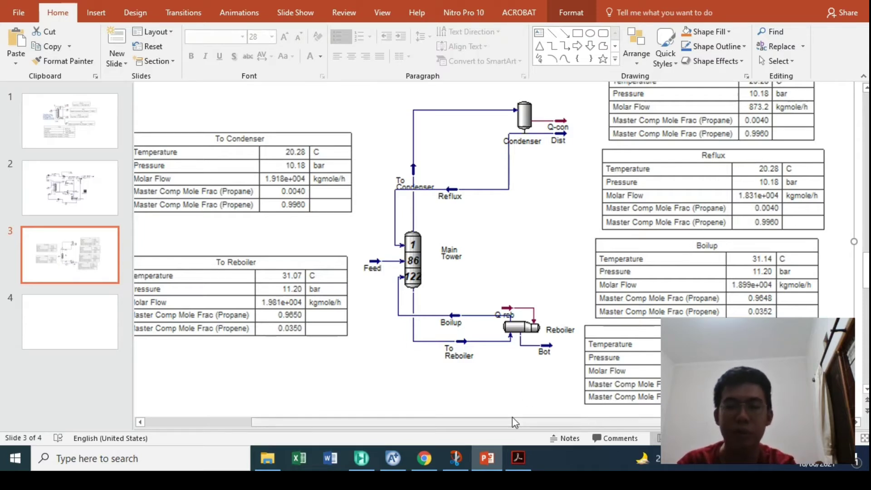
# - Switch to HYSYS, level Feed MVR with the T-101 inlet, and place two new material streams, one above and one below it
pyautogui.click(361, 458)
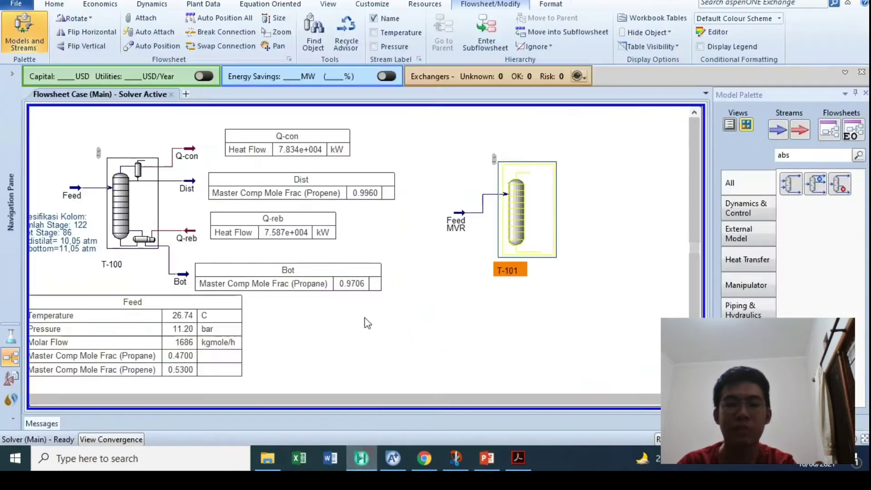
pyautogui.moveTo(451, 230); pyautogui.dragTo(443, 208)
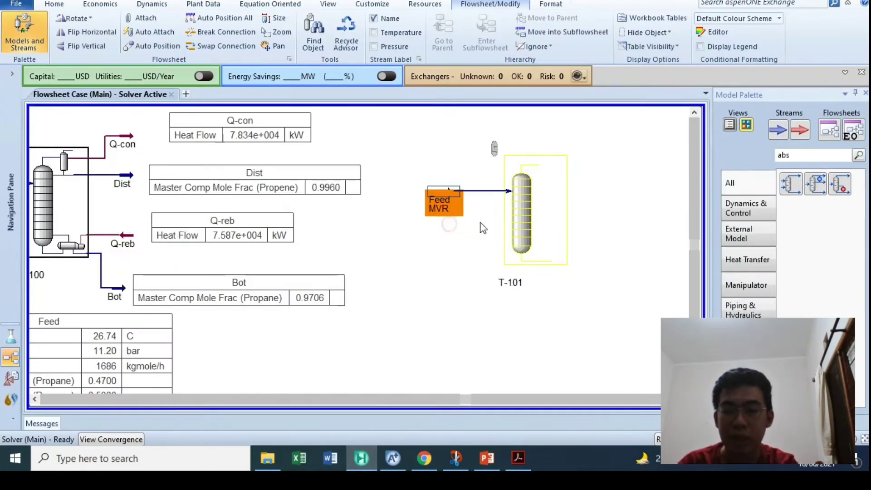
pyautogui.click(777, 130)
pyautogui.click(432, 174)
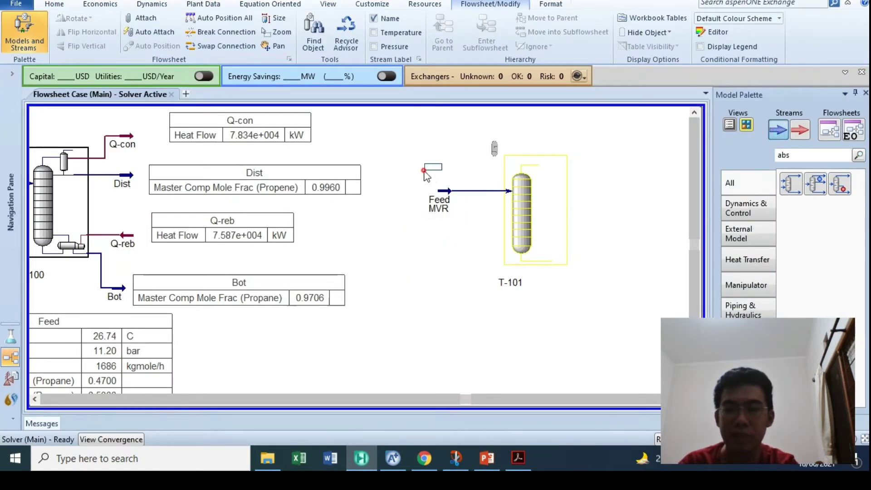
pyautogui.doubleClick(433, 174)
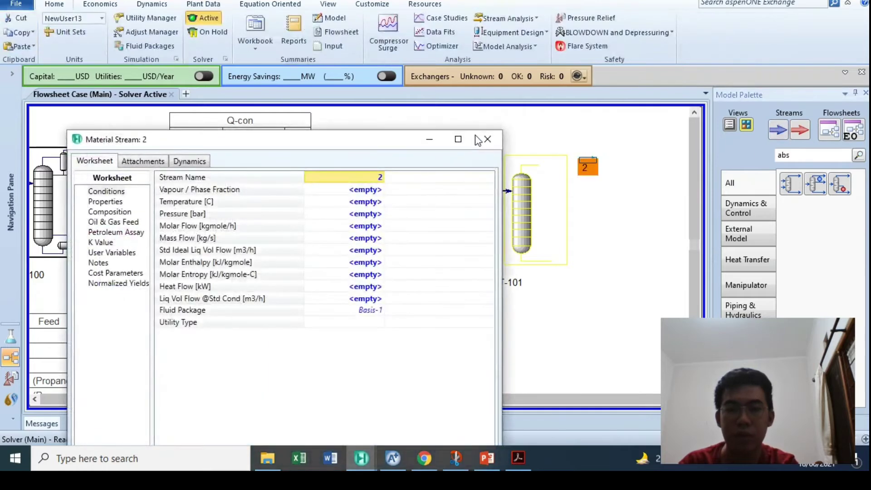
pyautogui.click(484, 142)
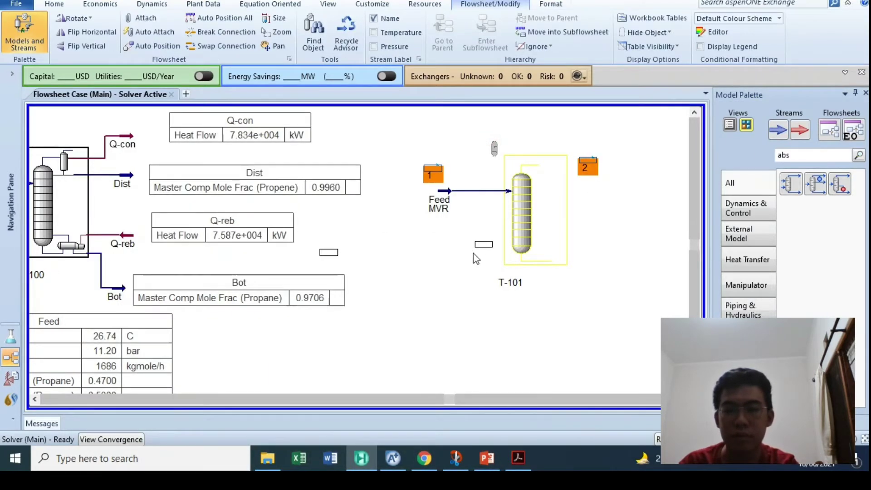
pyautogui.moveTo(588, 173); pyautogui.dragTo(460, 252)
pyautogui.click(366, 246)
pyautogui.moveTo(307, 253); pyautogui.dragTo(447, 164)
pyautogui.click(455, 242)
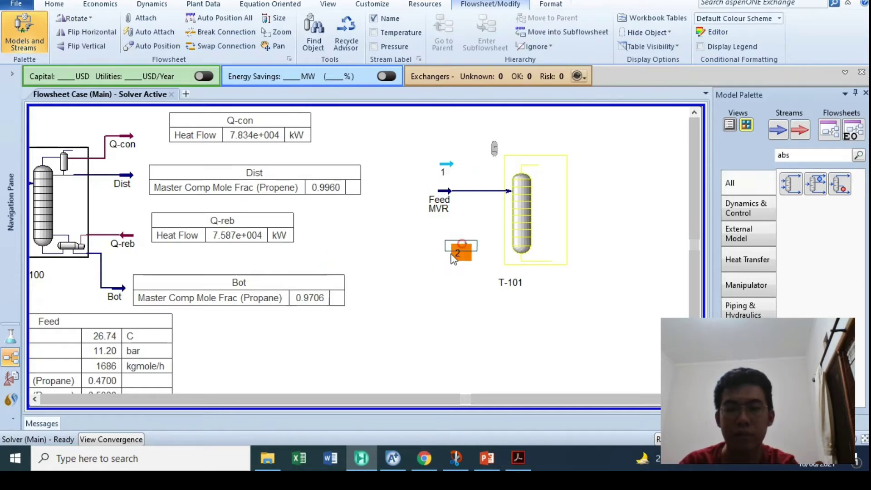
# - Rename the new material stream above Feed MVR as Reflux, matching the column diagram on PowerPoint slide 3
pyautogui.click(497, 465)
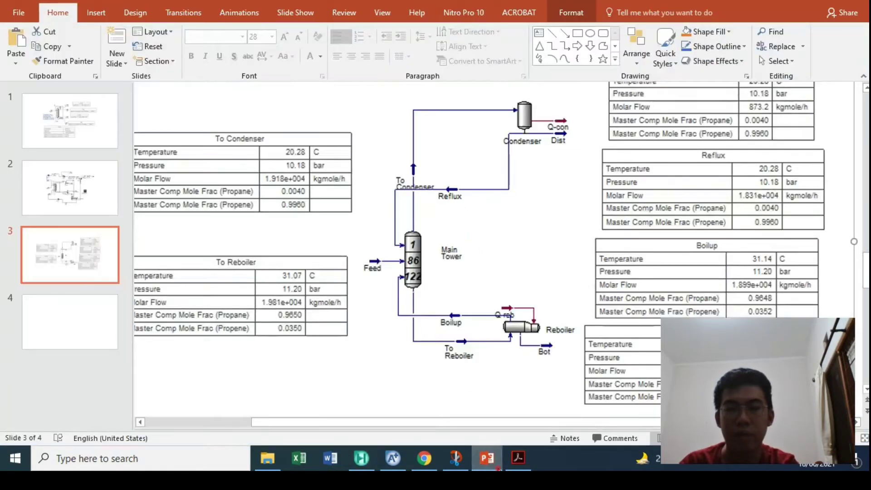
pyautogui.click(361, 458)
pyautogui.doubleClick(446, 171)
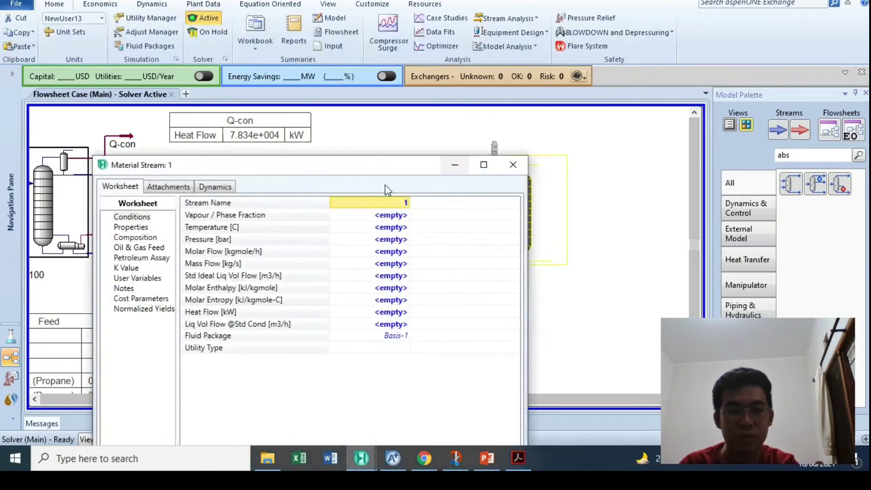
pyautogui.write('Reflux')
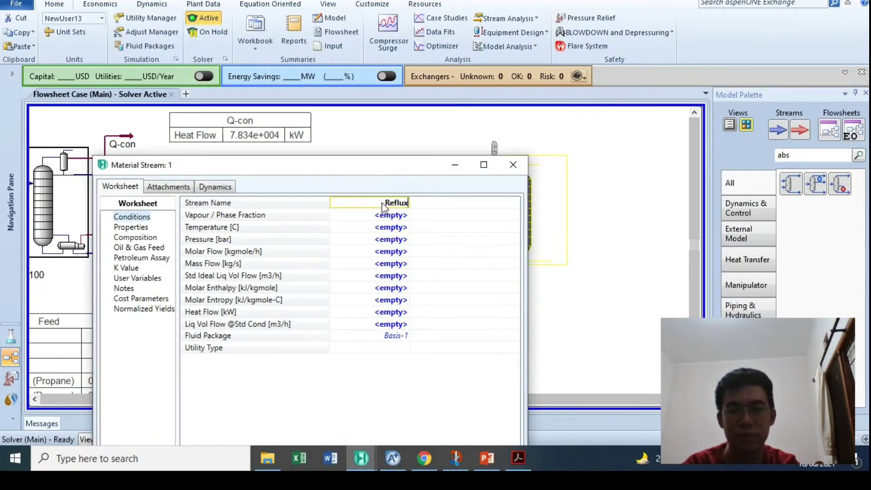
pyautogui.press('Return')
# - Look up the Reflux table on PowerPoint slide 3 and set the Reflux stream's temperature to 20.28 C in HYSYS
pyautogui.click(487, 459)
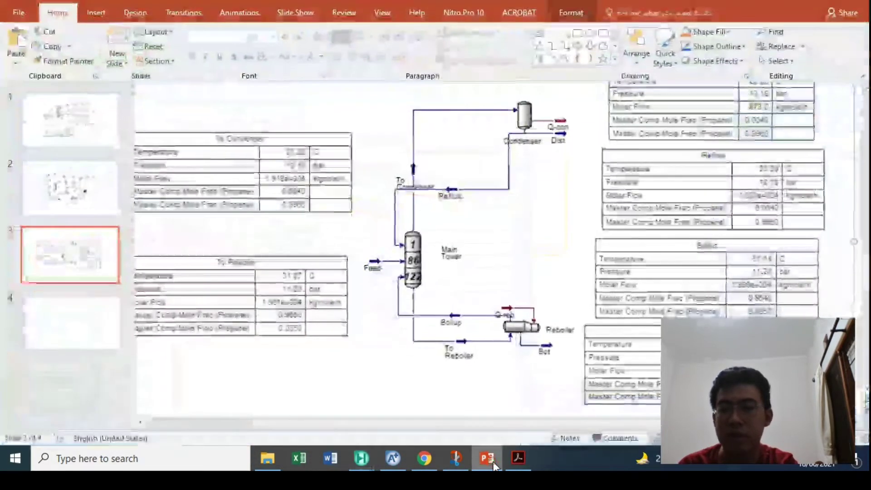
pyautogui.click(494, 465)
pyautogui.click(389, 226)
pyautogui.write('20.28')
pyautogui.press('Return')
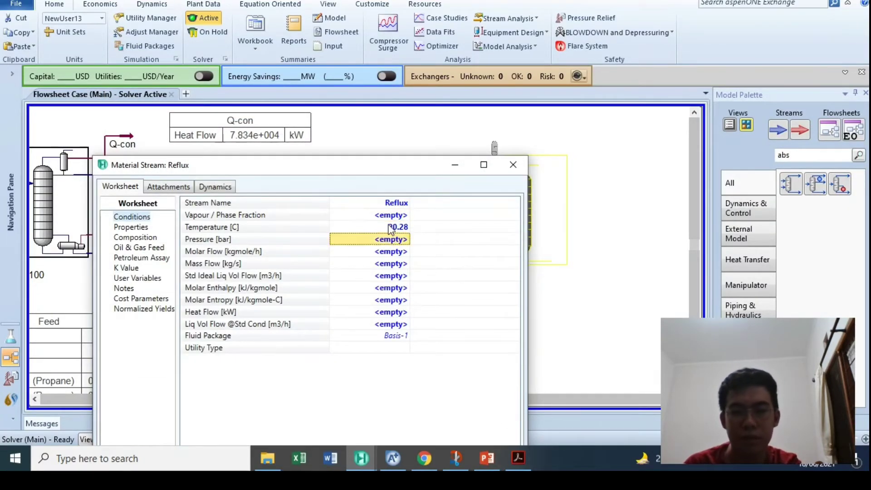
# - Check the Reflux pressure on the PowerPoint slide and set the HYSYS stream's pressure to 10.18 atm
pyautogui.click(493, 457)
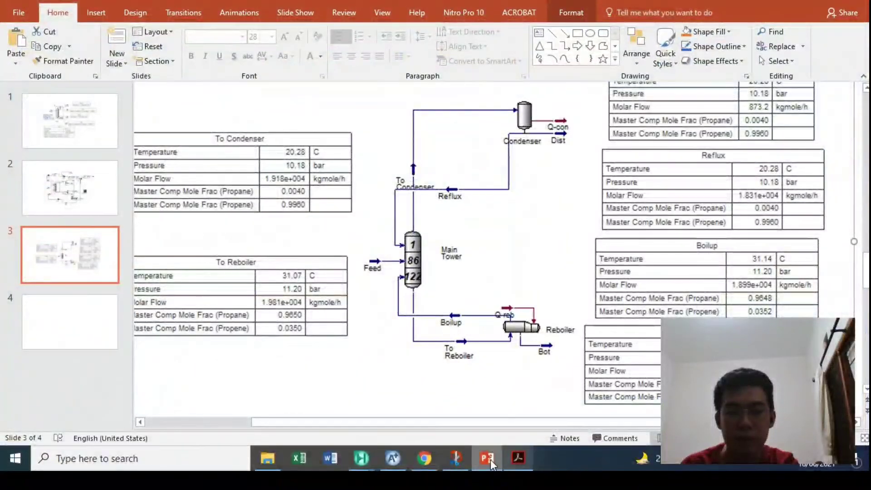
pyautogui.click(490, 458)
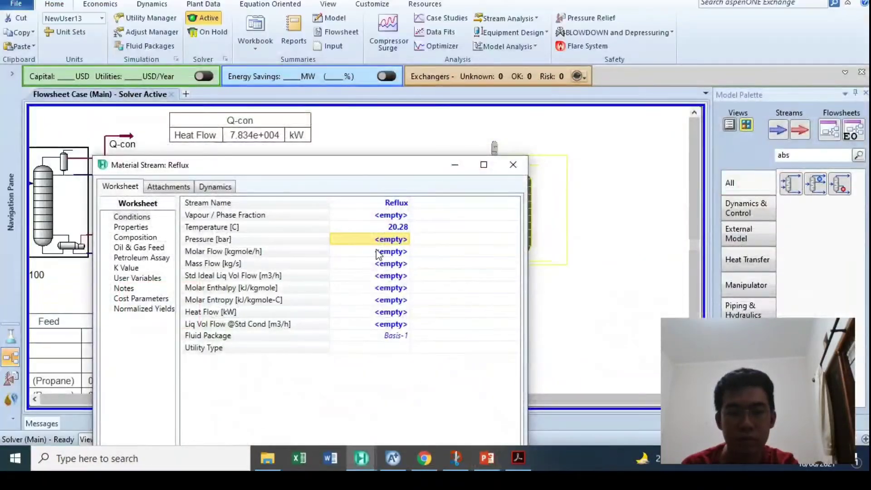
pyautogui.write('10.18')
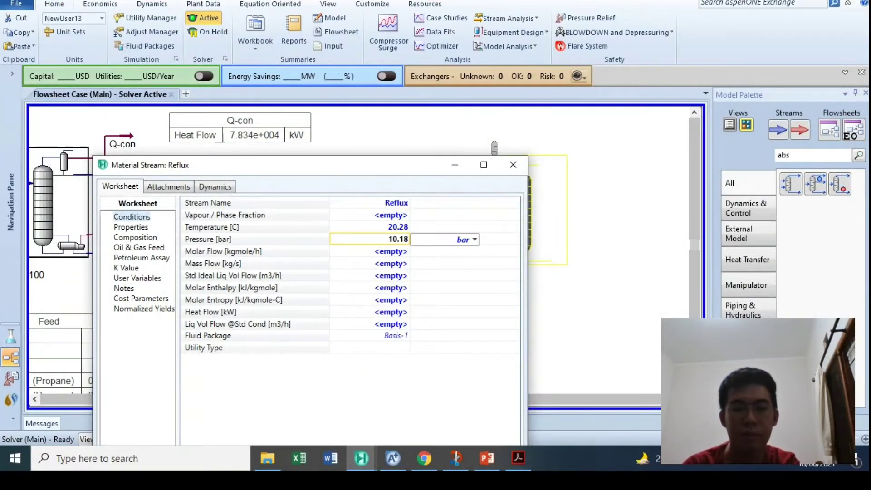
pyautogui.click(457, 240)
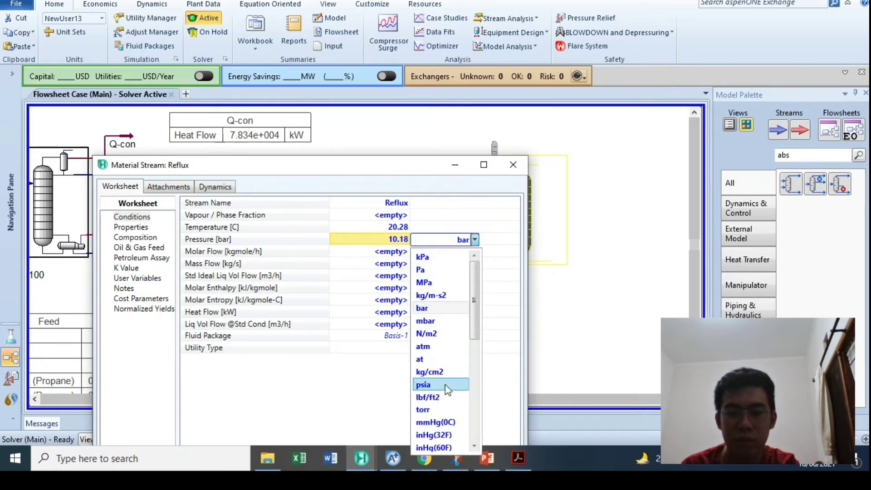
pyautogui.scroll(-4, 445, 385)
pyautogui.scroll(-2, 442, 403)
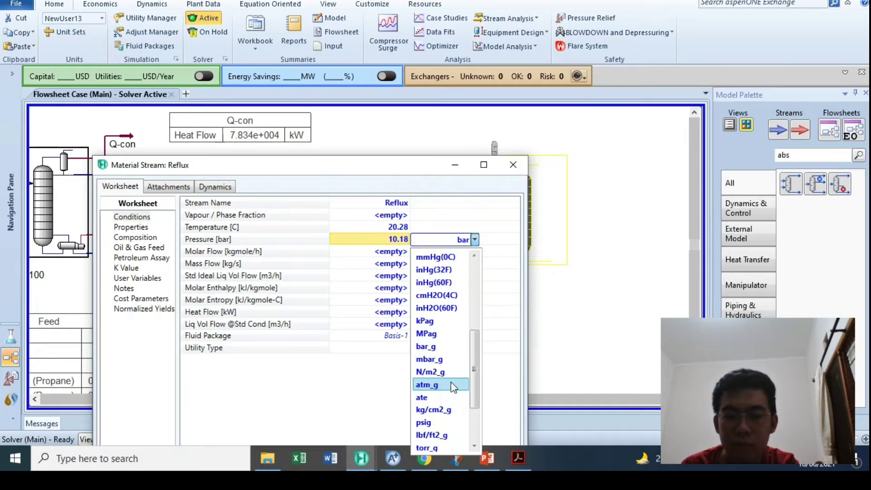
pyautogui.scroll(2, 445, 363)
pyautogui.click(444, 257)
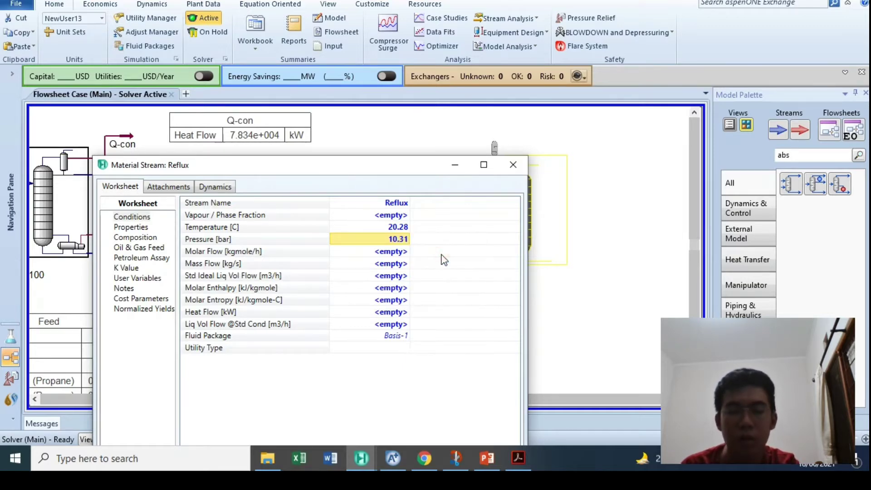
# - Check the Reflux molar flow in PowerPoint and set the HYSYS stream's molar flow to 1.831e+04 kgmole/h
pyautogui.click(485, 459)
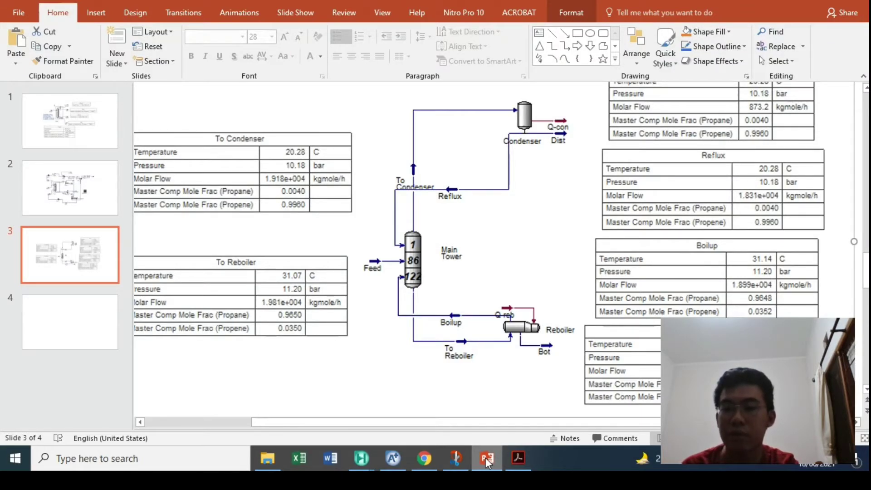
pyautogui.click(486, 458)
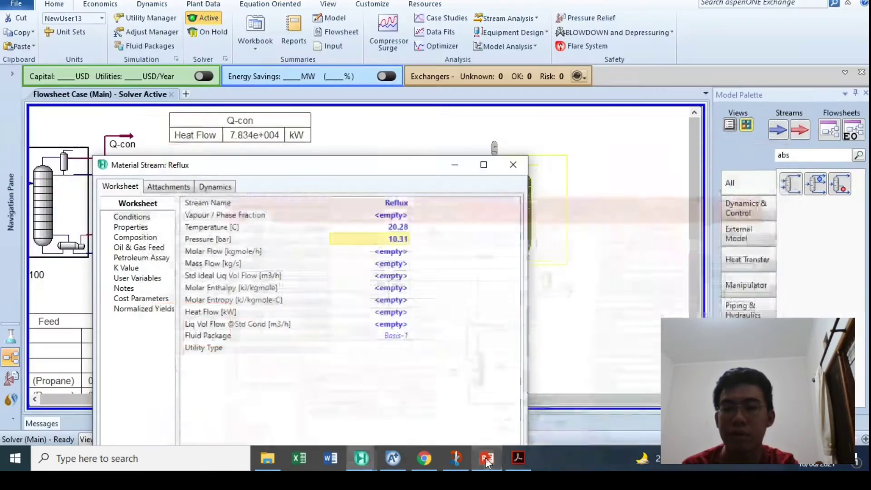
pyautogui.click(374, 252)
pyautogui.write('1')
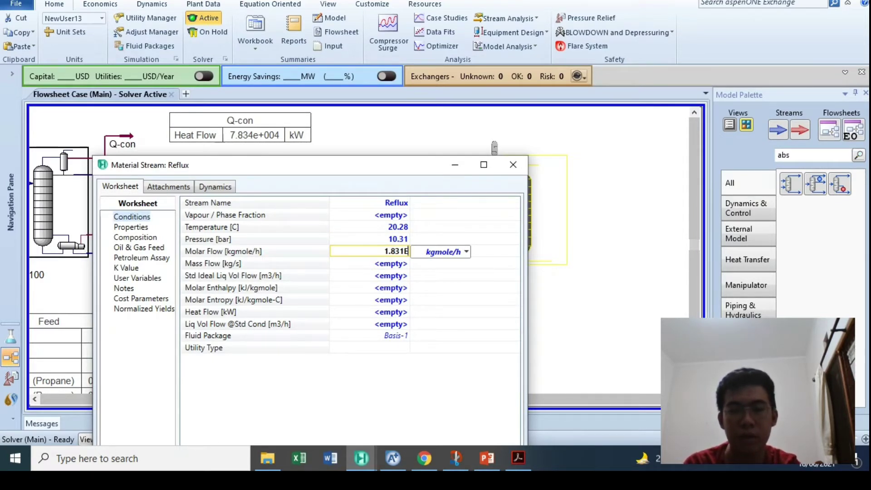
pyautogui.write('.831e+004')
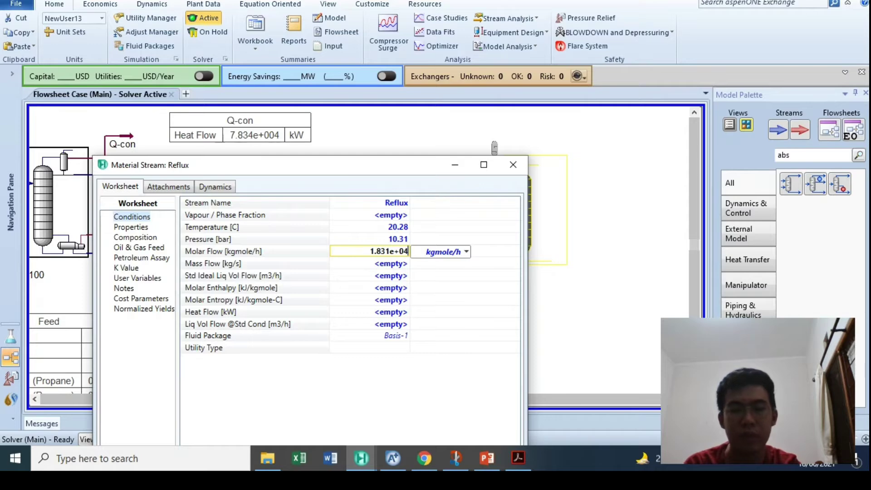
pyautogui.press('Return')
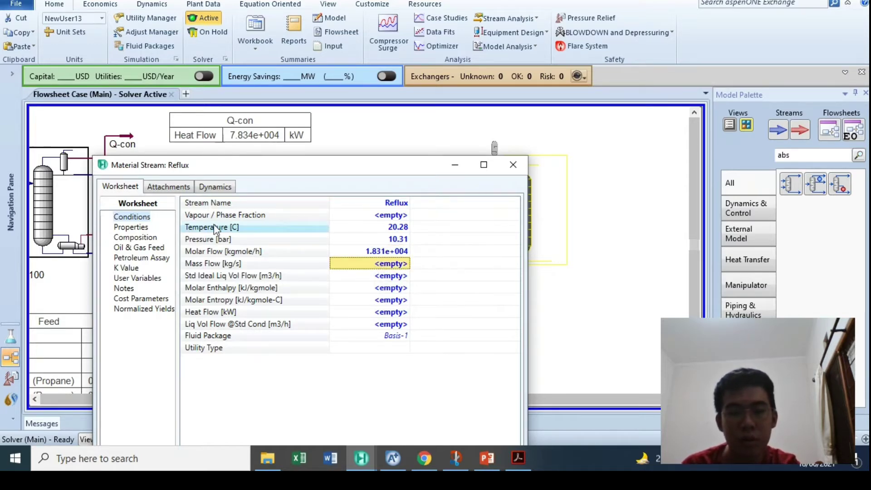
# - Set the Reflux composition to mole fractions of 0.0040 propane and 0.9960 propene, matching the PowerPoint table
pyautogui.click(154, 237)
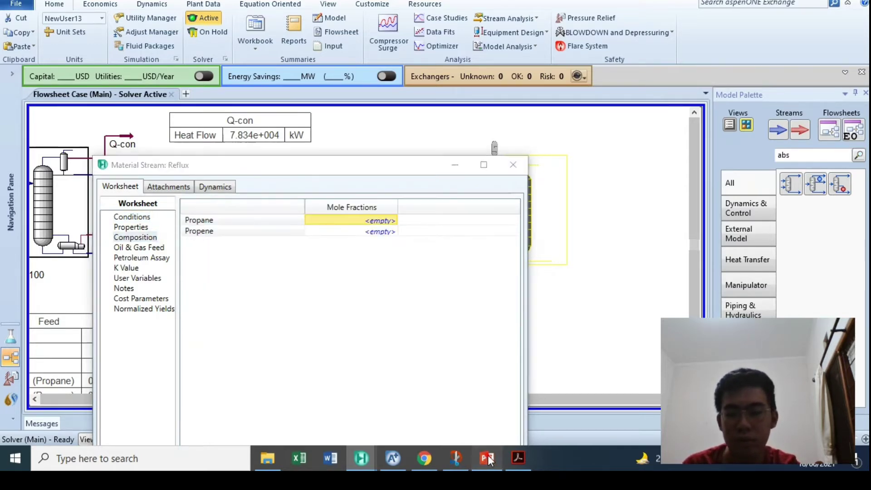
pyautogui.click(488, 456)
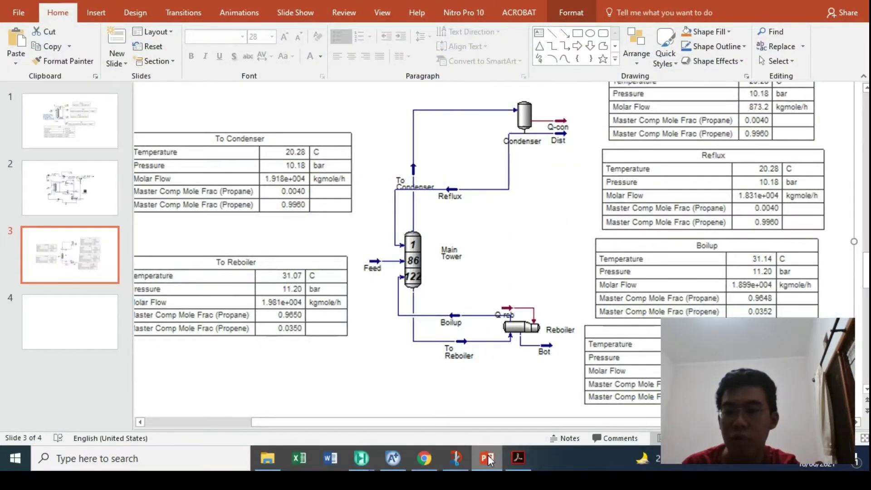
pyautogui.click(361, 458)
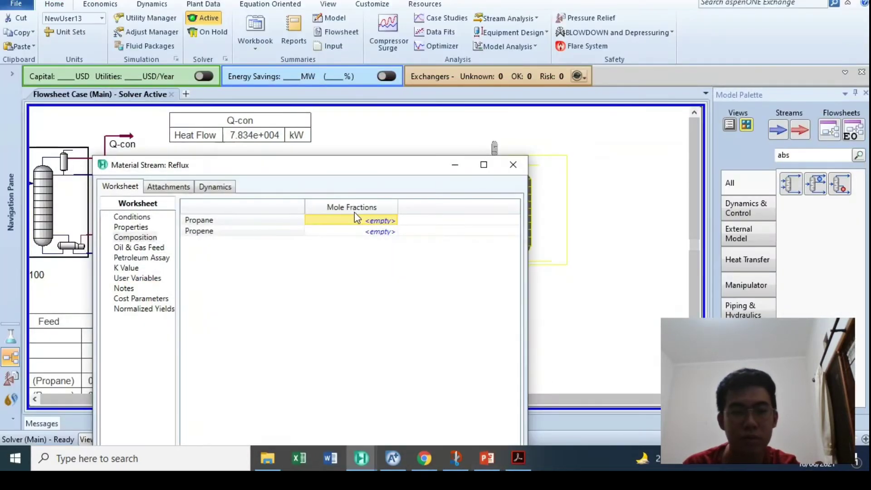
pyautogui.write('0')
pyautogui.write('040')
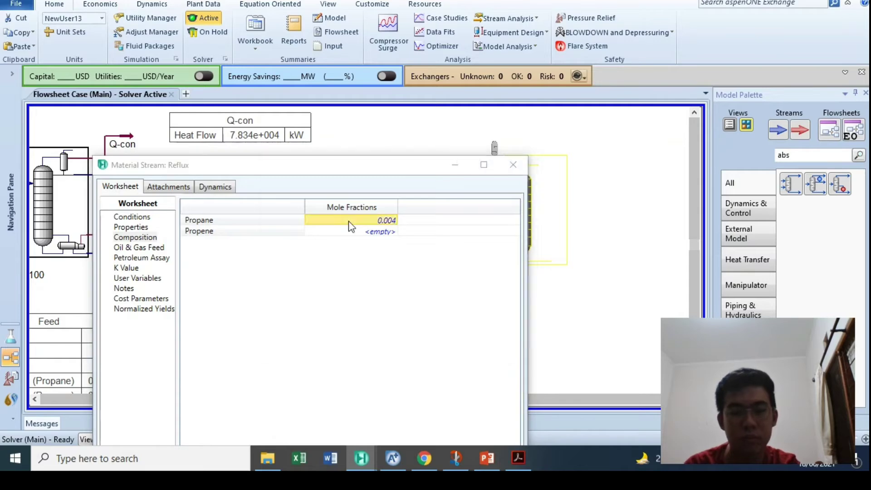
pyautogui.press('Return')
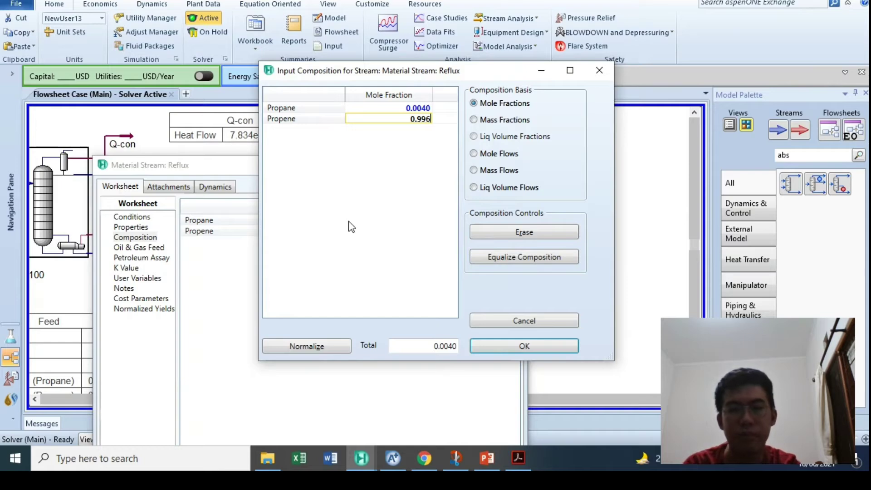
pyautogui.press('Return')
pyautogui.click(564, 350)
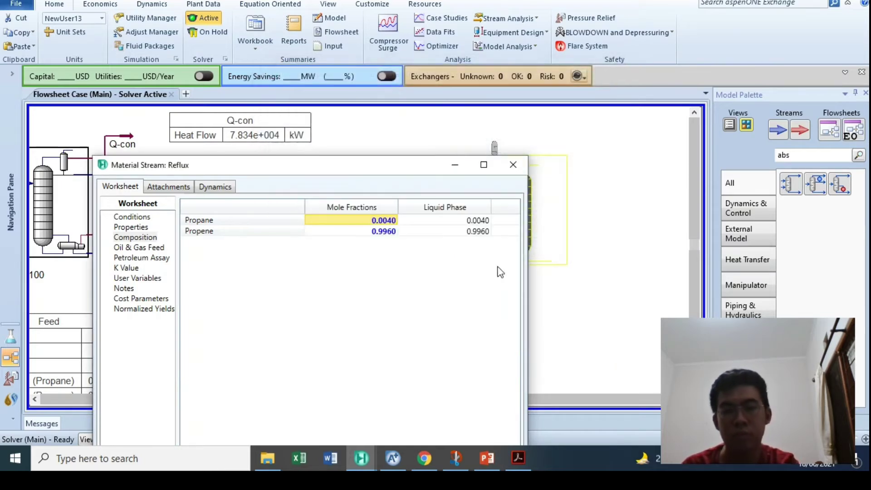
# - Leave the Reflux stream and rename the material stream below Feed MVR as Boilup, matching the diagram on PowerPoint slide 3
pyautogui.click(511, 164)
pyautogui.click(605, 198)
pyautogui.click(605, 199)
pyautogui.doubleClick(449, 263)
pyautogui.click(487, 459)
pyautogui.scroll(-3, 564, 311)
pyautogui.scroll(1, 565, 288)
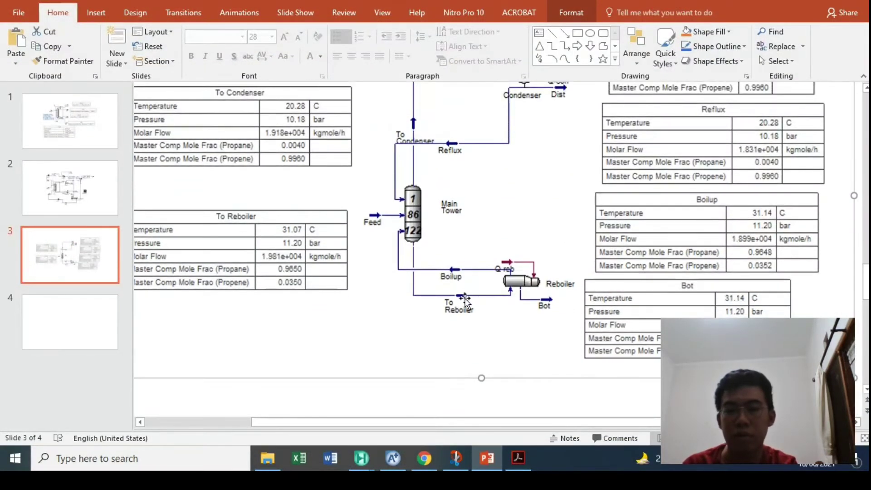
pyautogui.click(487, 458)
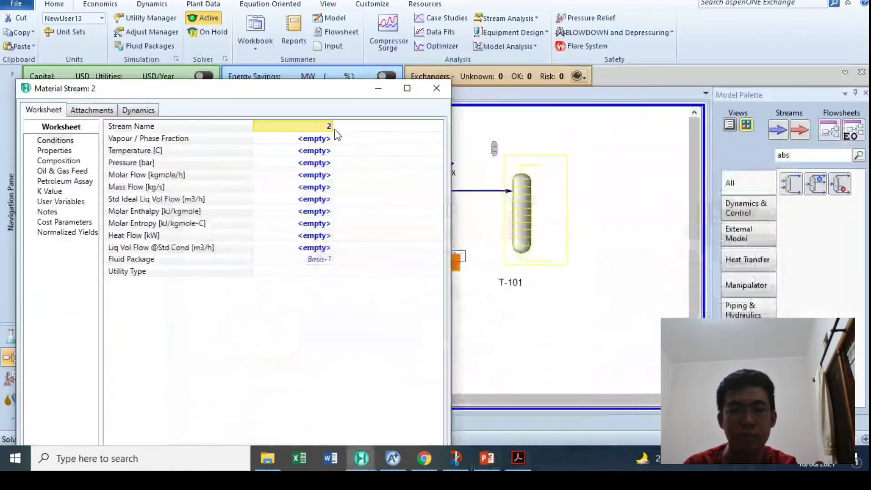
pyautogui.doubleClick(329, 125)
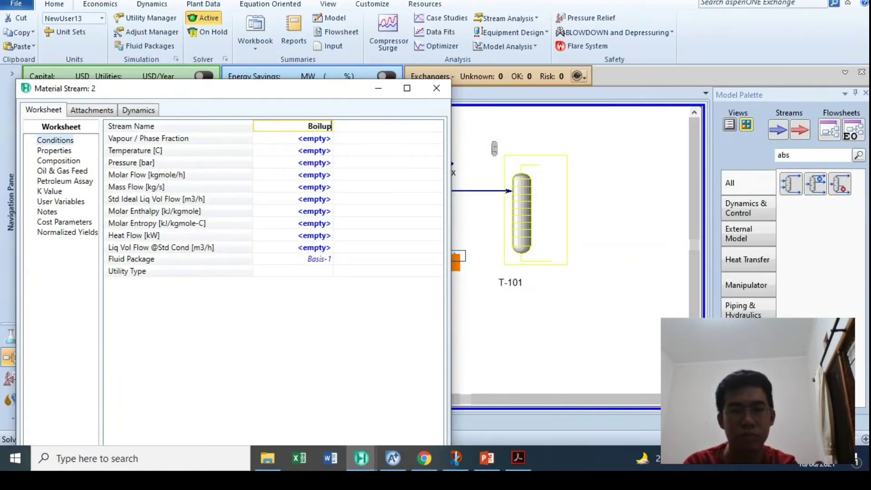
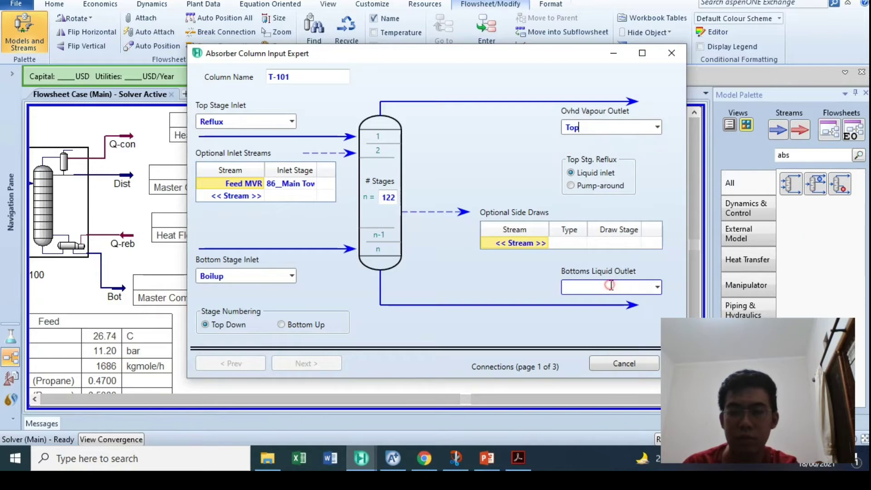
# - Name the bottoms liquid outlet of T-101 To Reboiler and advance to the pressure profile page
pyautogui.click(611, 285)
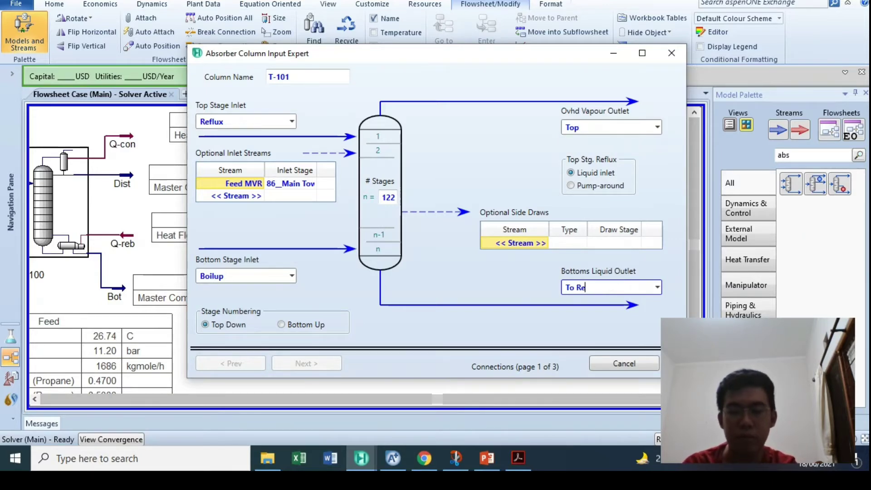
pyautogui.write('To Reboiler')
pyautogui.press('Return')
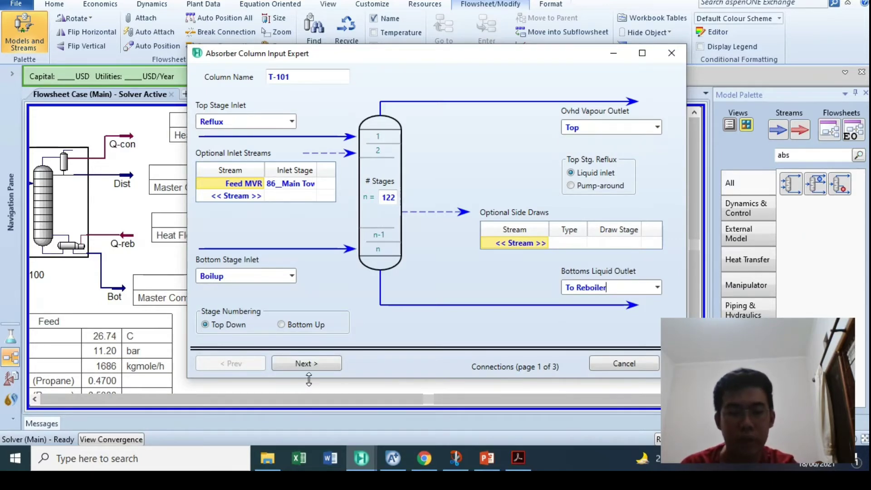
pyautogui.click(310, 361)
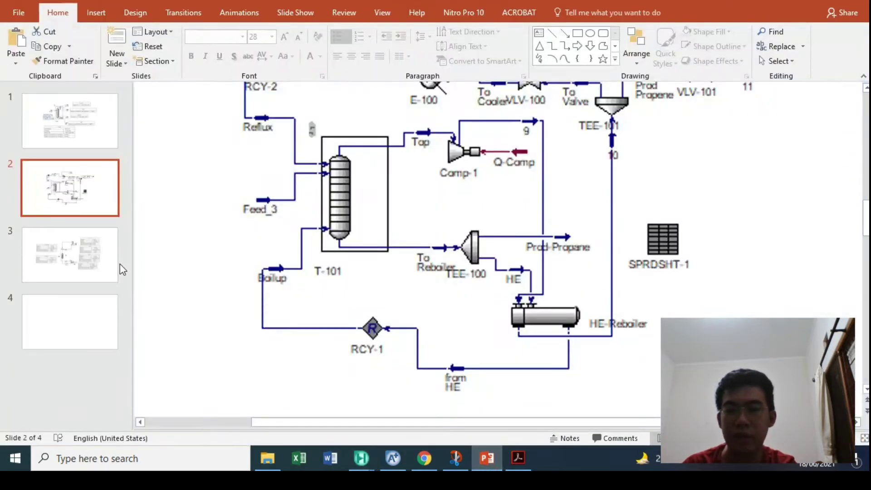
# - Check the stream pressures on PowerPoint slide 3 and set T-101's top stage pressure to 10.18 atm in HYSYS
pyautogui.click(117, 266)
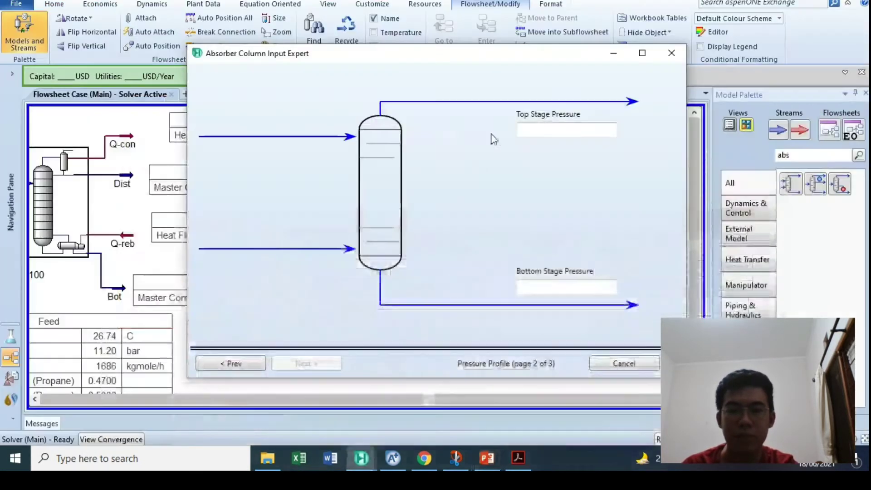
pyautogui.click(585, 130)
pyautogui.write('1')
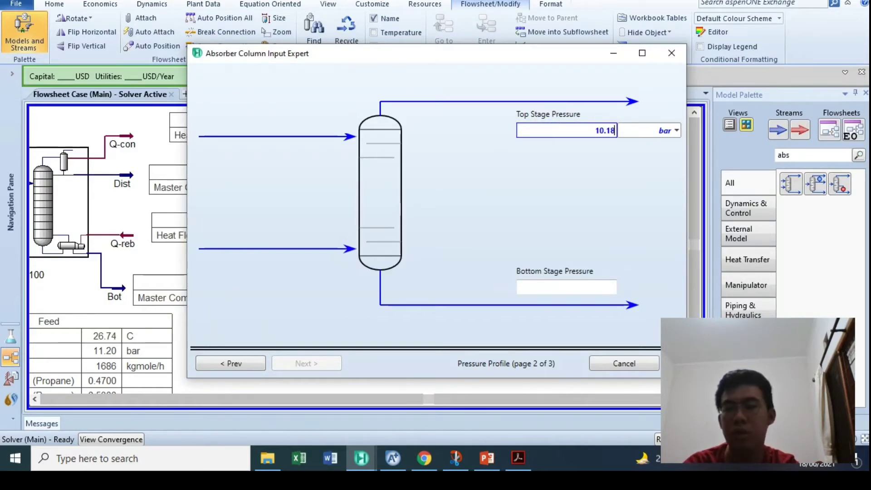
pyautogui.write('0.18')
pyautogui.click(680, 131)
pyautogui.scroll(1, 643, 190)
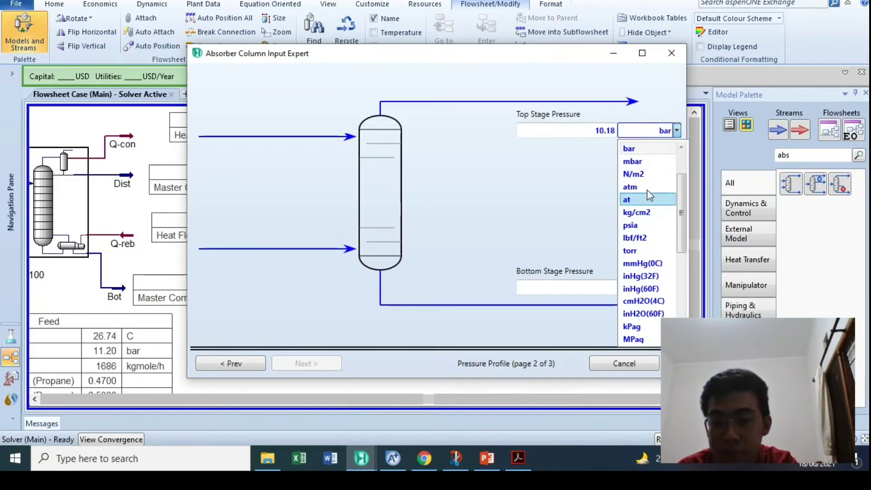
pyautogui.click(647, 188)
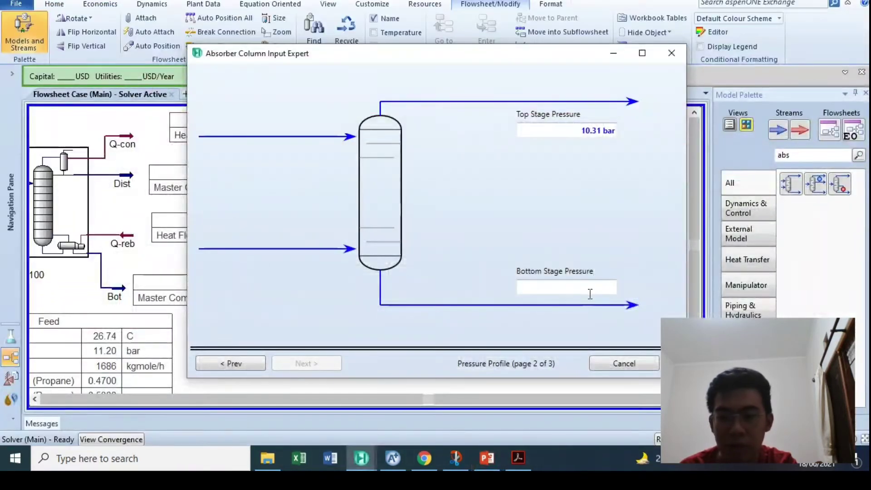
# - Set T-101's bottom stage pressure to 1 bar and recheck the stream pressures in PowerPoint
pyautogui.click(588, 292)
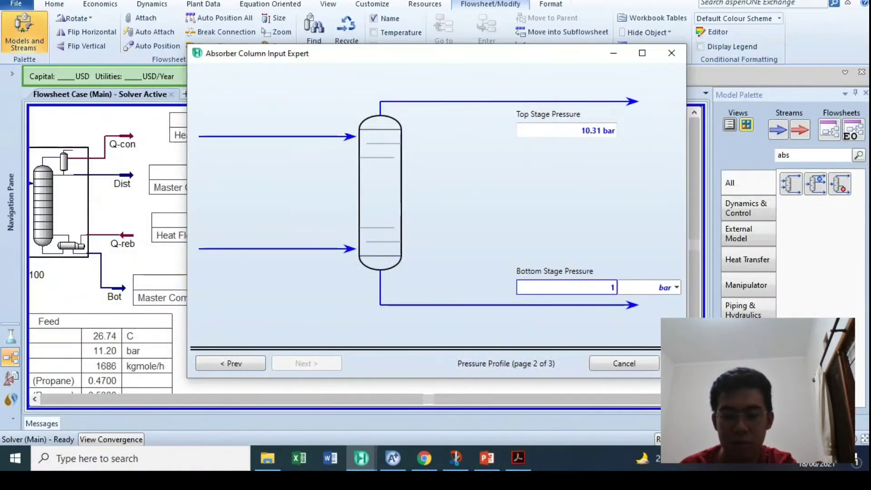
pyautogui.click(484, 467)
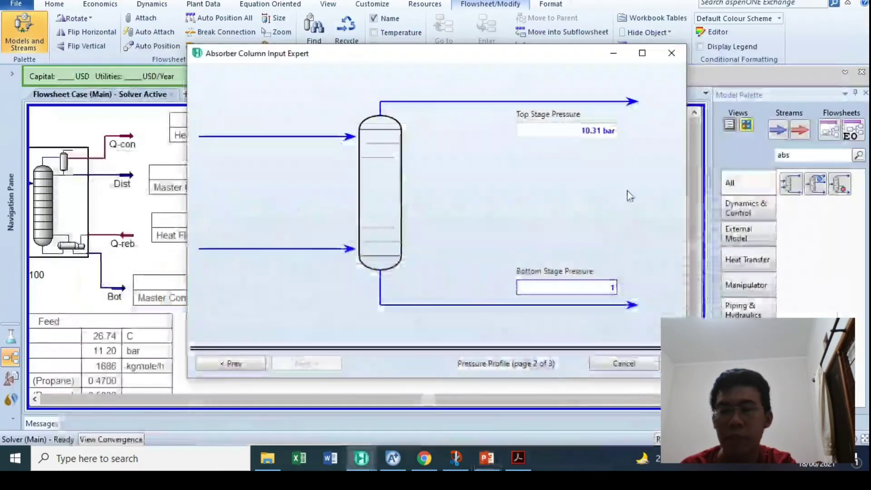
pyautogui.click(597, 130)
pyautogui.press('Return')
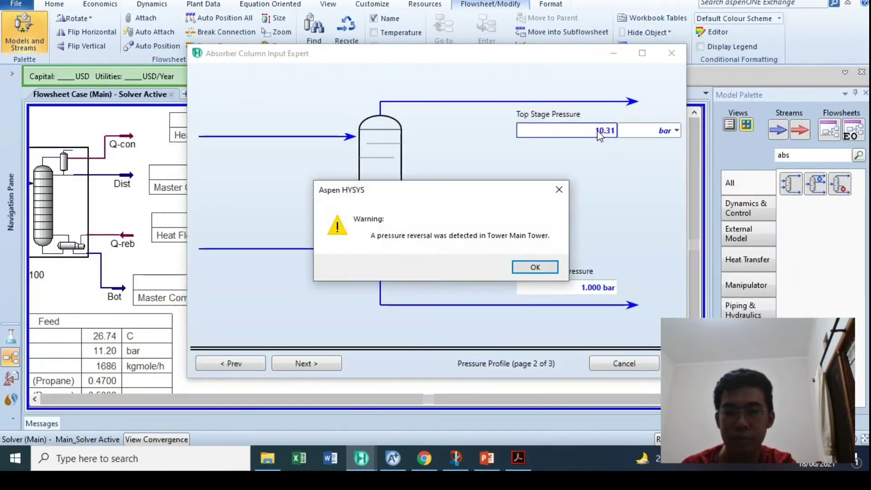
pyautogui.click(533, 263)
# - Set T-101's top stage pressure to 10.18 bar
pyautogui.click(601, 139)
pyautogui.write('1')
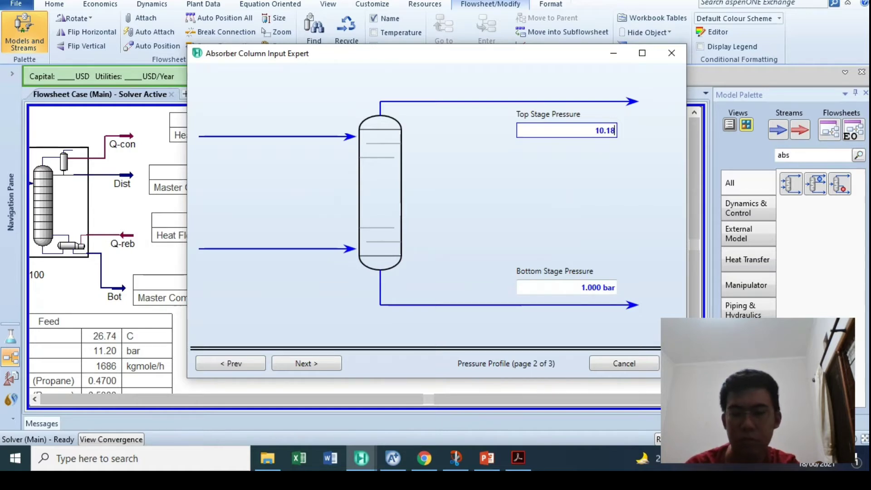
pyautogui.write('0.1')
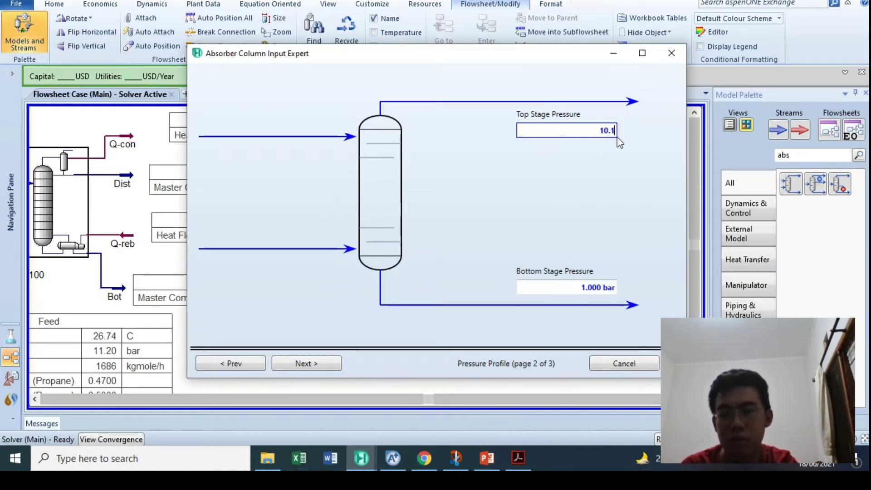
pyautogui.write('8 bar')
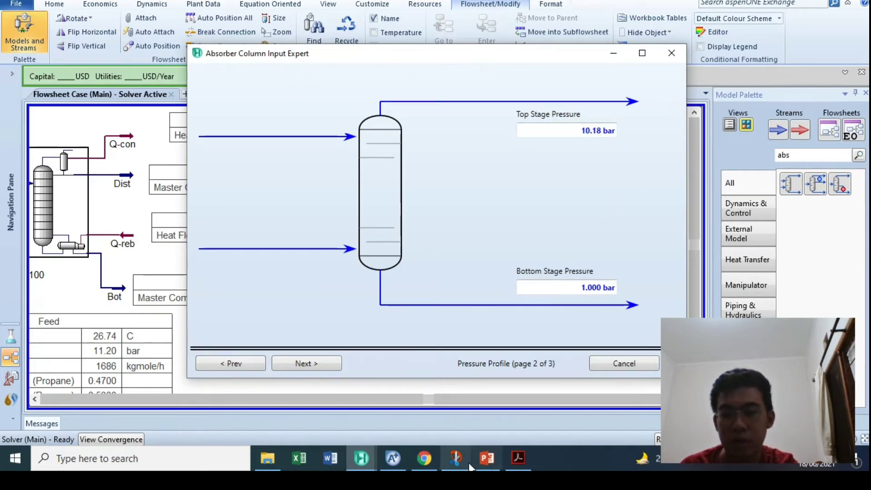
# - Recheck the pressures in PowerPoint, set T-101's bottom stage pressure to 11.2 bar in HYSYS and finish the column setup
pyautogui.click(486, 458)
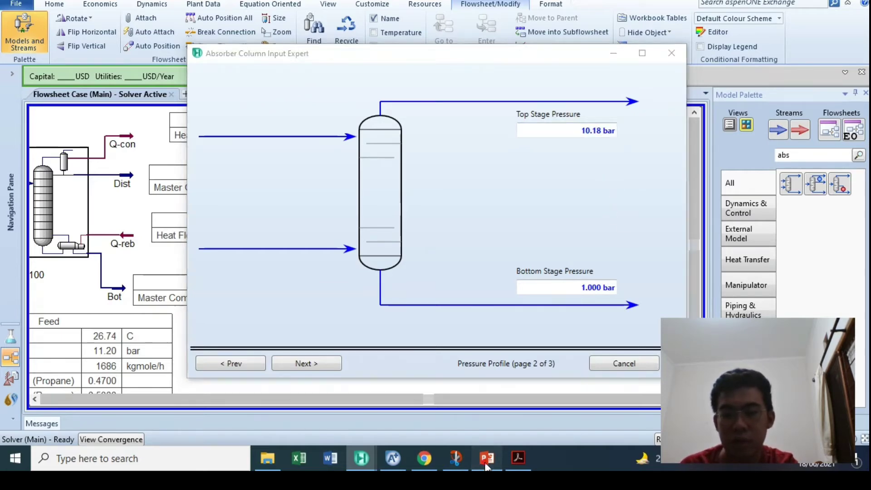
pyautogui.click(484, 461)
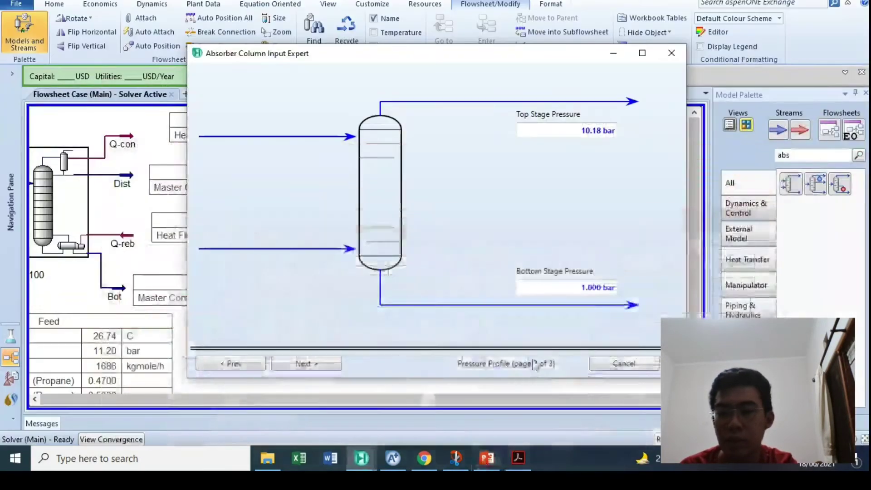
pyautogui.click(602, 289)
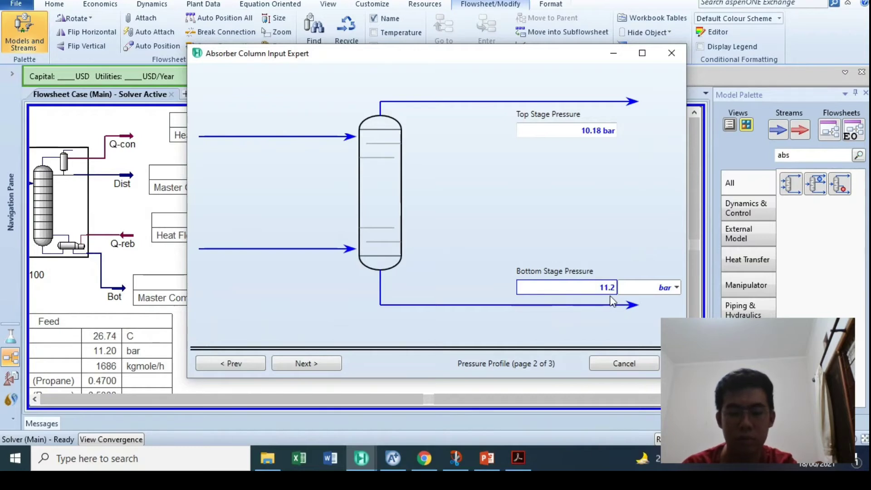
pyautogui.write('11.2')
pyautogui.press('Return')
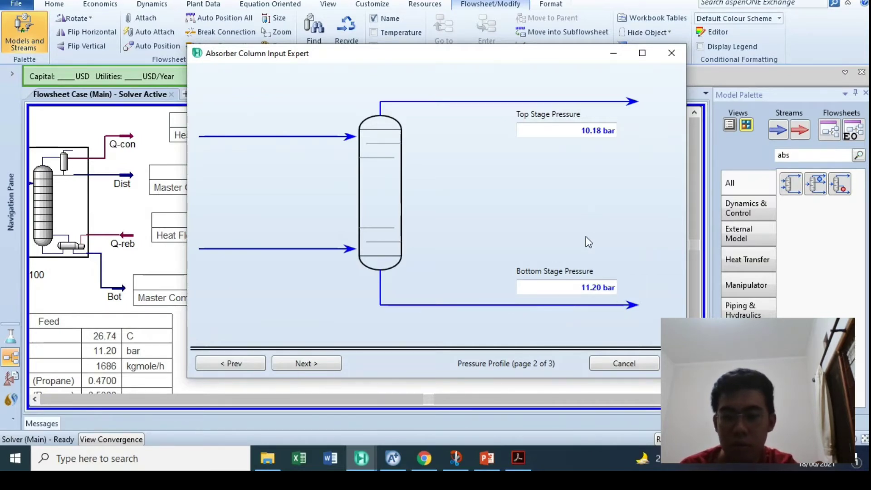
pyautogui.click(321, 364)
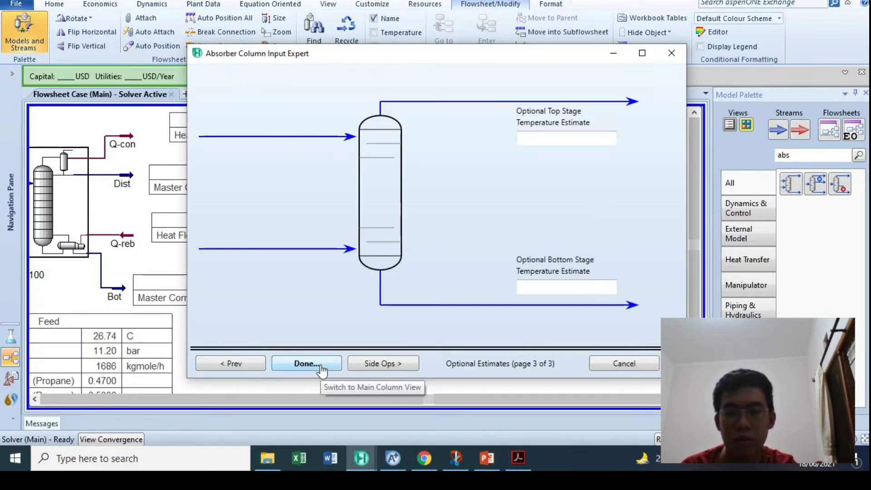
pyautogui.click(320, 364)
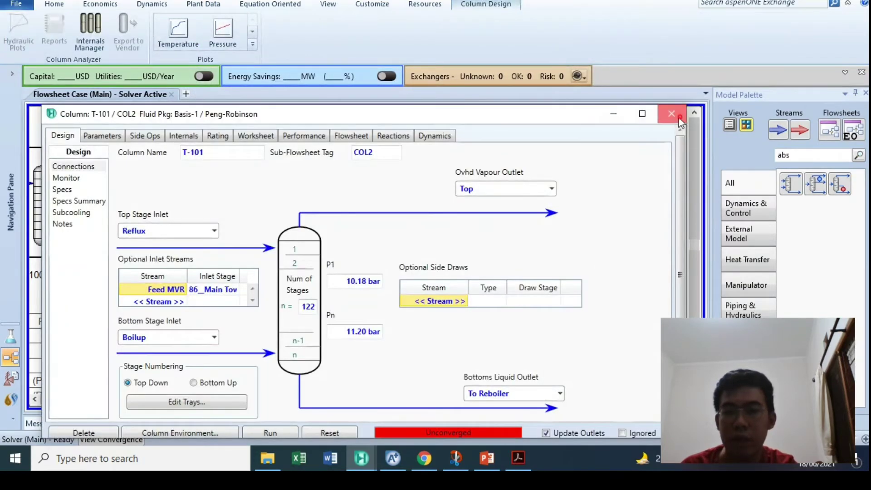
pyautogui.click(647, 110)
# - Check the Reflux conditions on PowerPoint slide 3 and set the Reflux stream's pressure to 10.18 bar in HYSYS
pyautogui.doubleClick(476, 163)
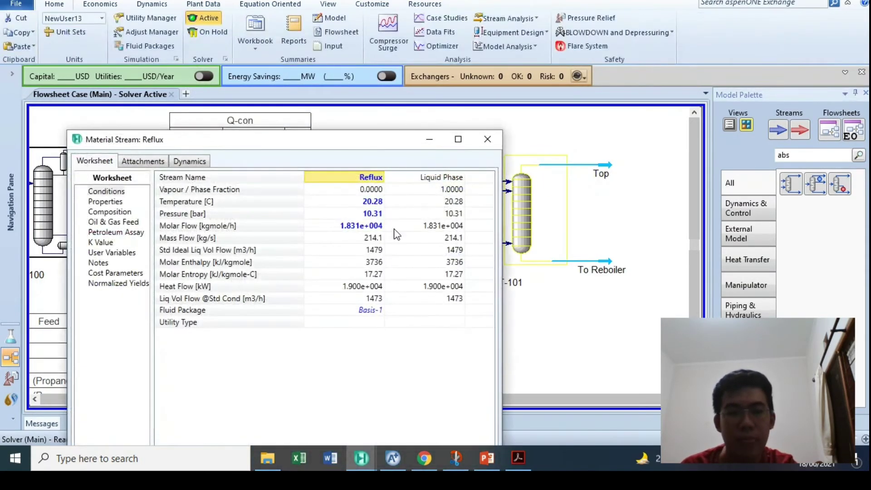
pyautogui.click(486, 458)
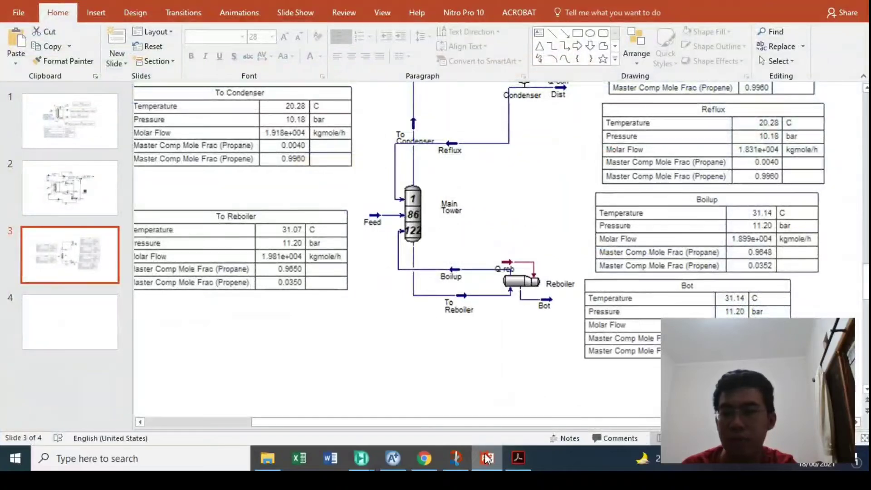
pyautogui.click(486, 458)
pyautogui.click(362, 213)
pyautogui.write('10.18')
pyautogui.press('Return')
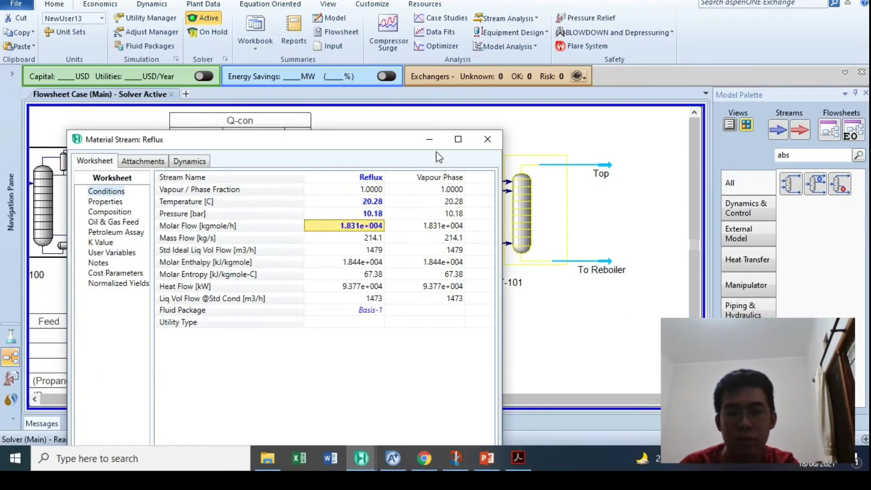
pyautogui.click(481, 139)
# - Check the Boilup conditions in PowerPoint and set the Boilup stream's pressure to 11.2 bar in HYSYS
pyautogui.doubleClick(455, 269)
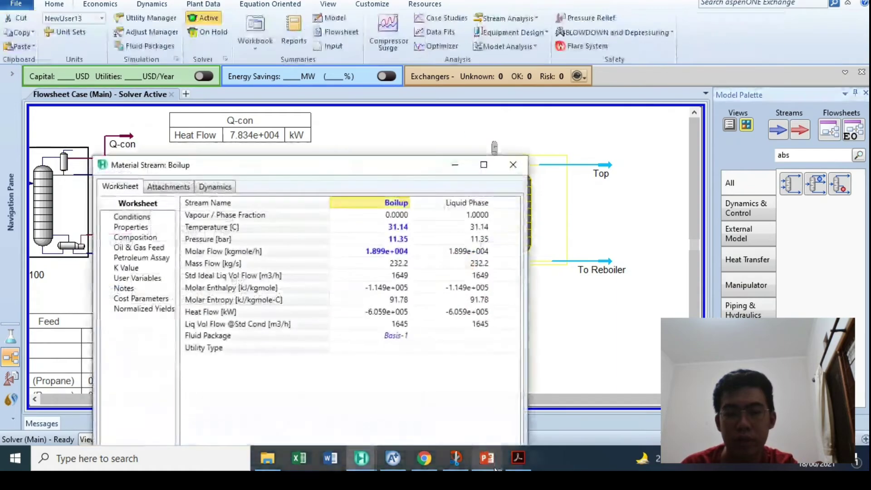
pyautogui.click(492, 463)
pyautogui.click(487, 458)
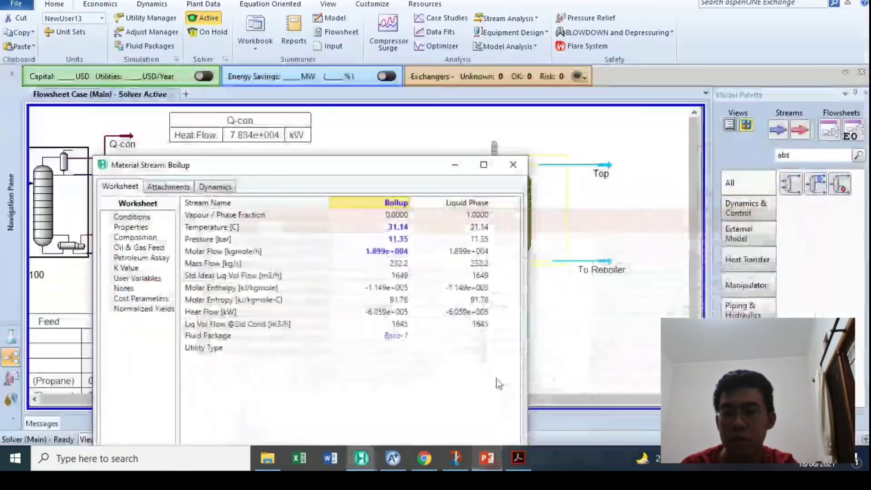
pyautogui.click(393, 239)
pyautogui.write('11.2')
pyautogui.press('Return')
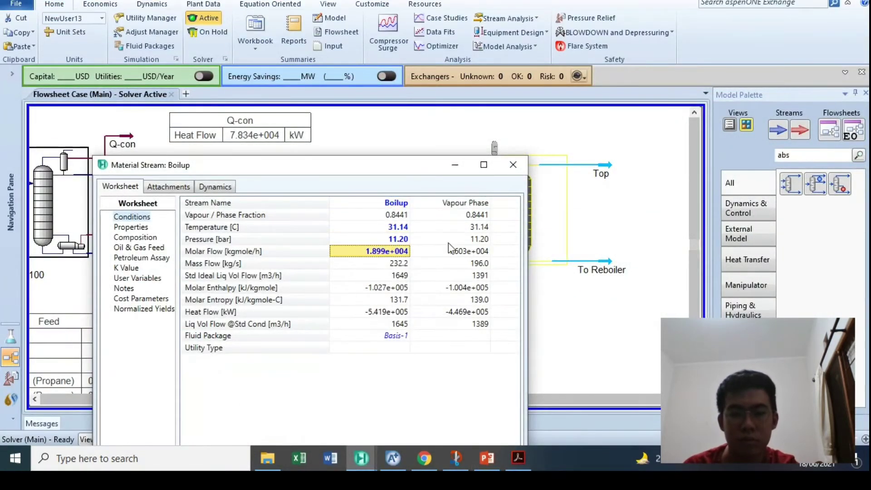
pyautogui.click(512, 164)
# - Run the absorber column T-101 to solve it
pyautogui.click(524, 222)
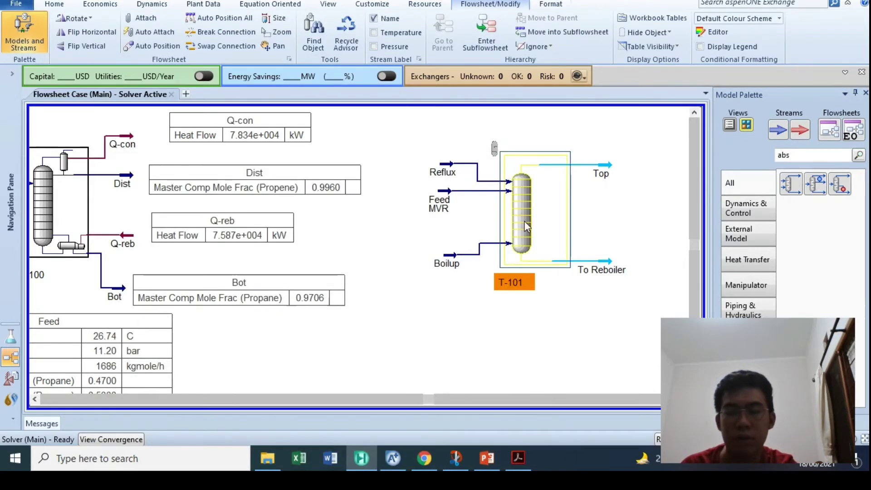
pyautogui.doubleClick(526, 226)
pyautogui.click(236, 409)
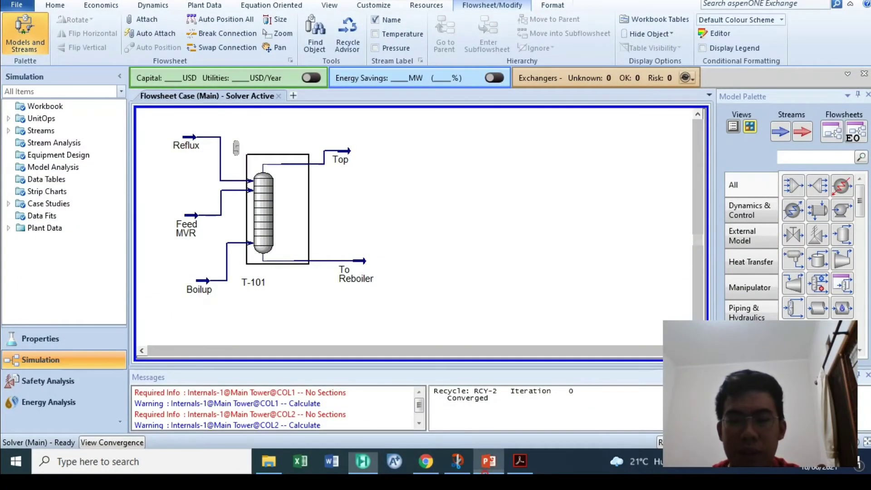
# - Check the MVR diagram on PowerPoint slide 2 and place a compressor beside the Top stream in HYSYS
pyautogui.click(489, 461)
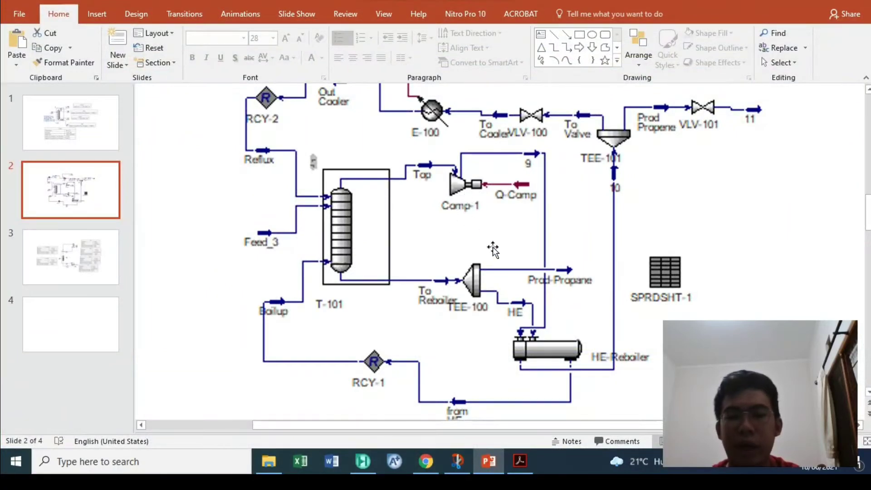
pyautogui.click(500, 468)
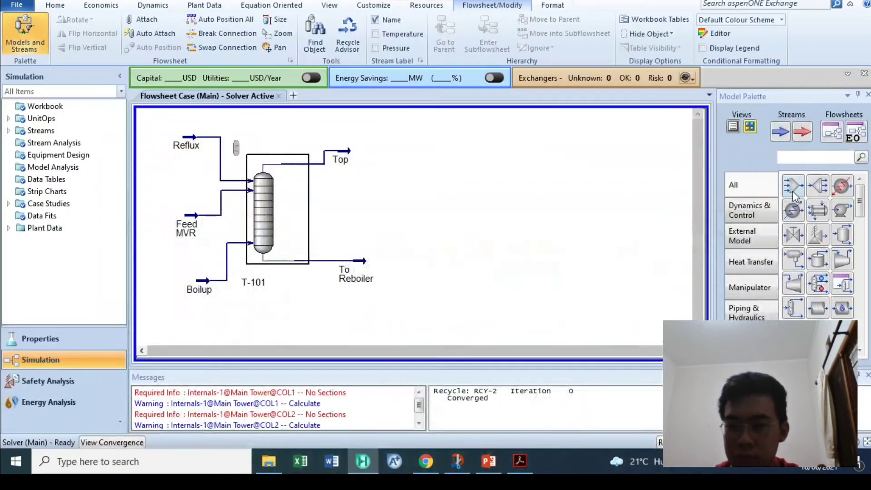
pyautogui.click(798, 157)
pyautogui.write('comp')
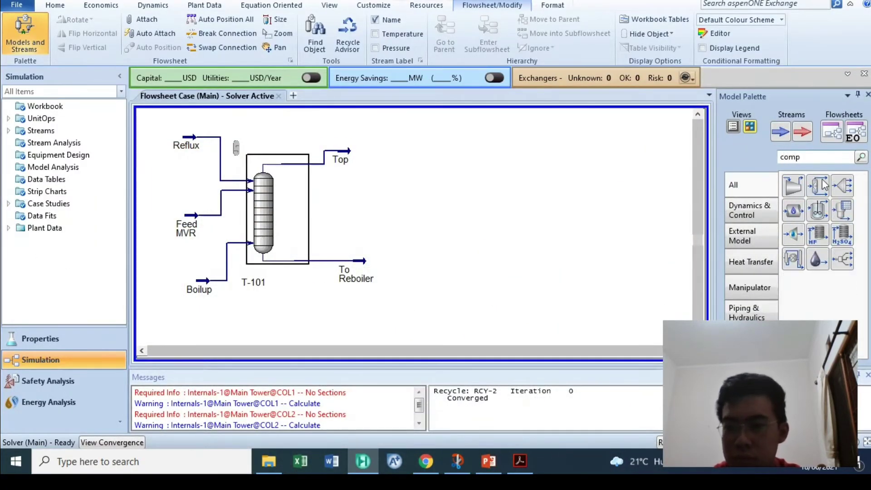
pyautogui.doubleClick(793, 186)
pyautogui.click(539, 91)
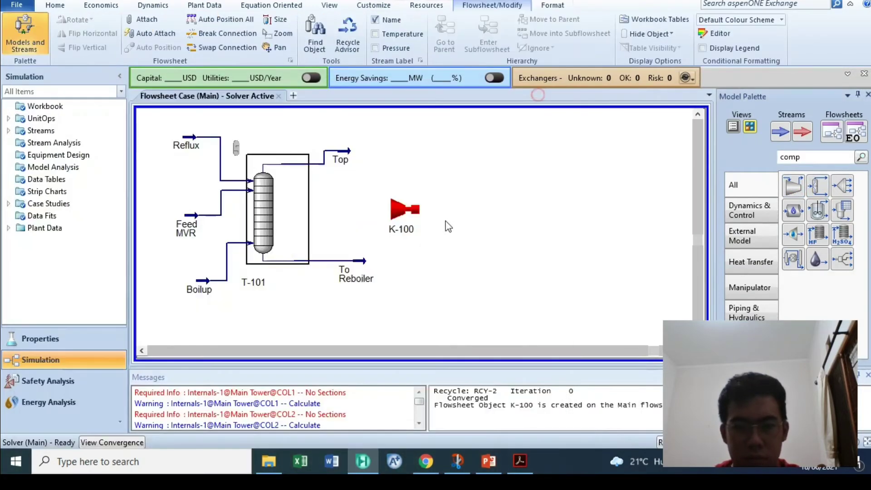
pyautogui.moveTo(412, 222); pyautogui.dragTo(391, 176)
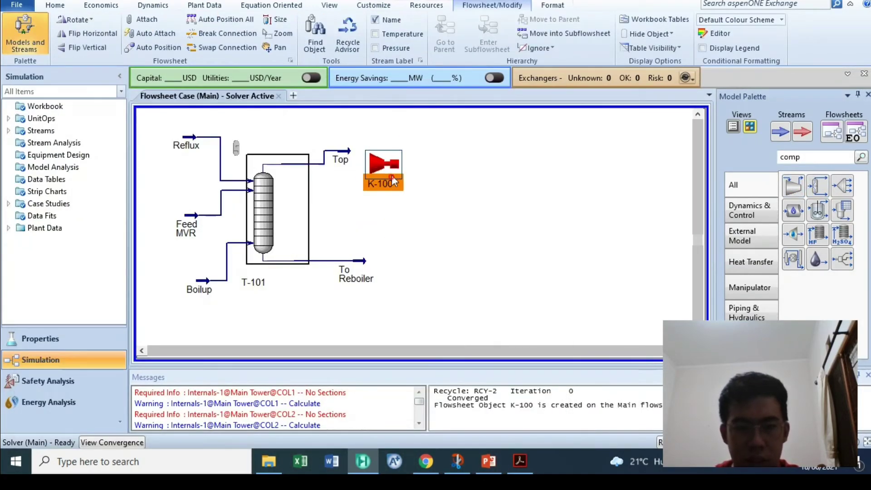
# - Connect compressor K-100 with Top as inlet, Q-Comp as energy stream and 9 as outlet
pyautogui.doubleClick(384, 169)
pyautogui.click(221, 190)
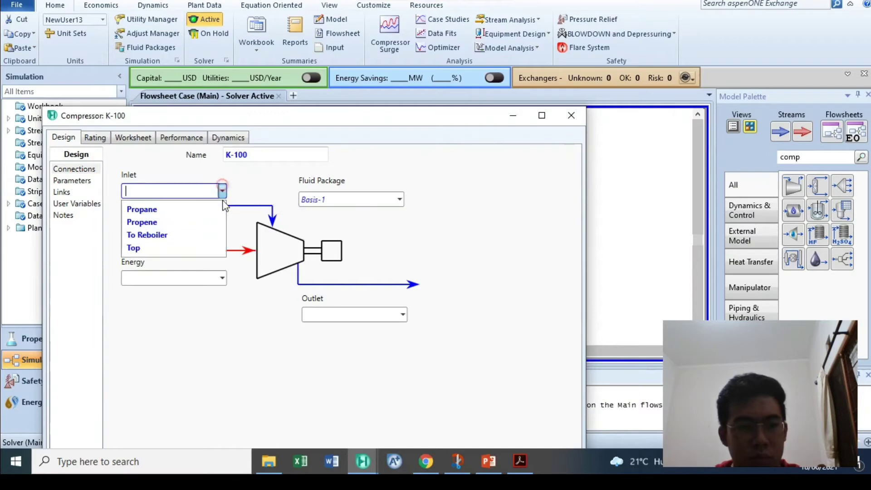
pyautogui.click(167, 247)
pyautogui.click(187, 279)
pyautogui.write('Q-Comp')
pyautogui.press('Return')
pyautogui.click(356, 312)
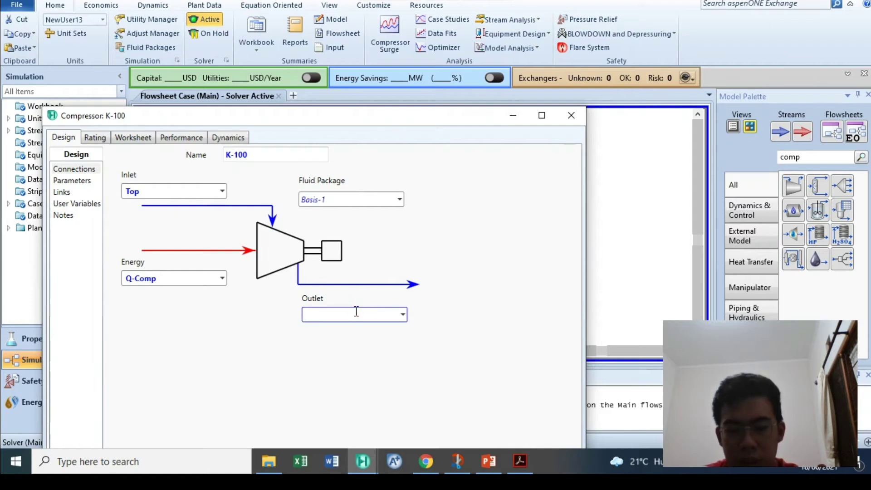
pyautogui.press('Return')
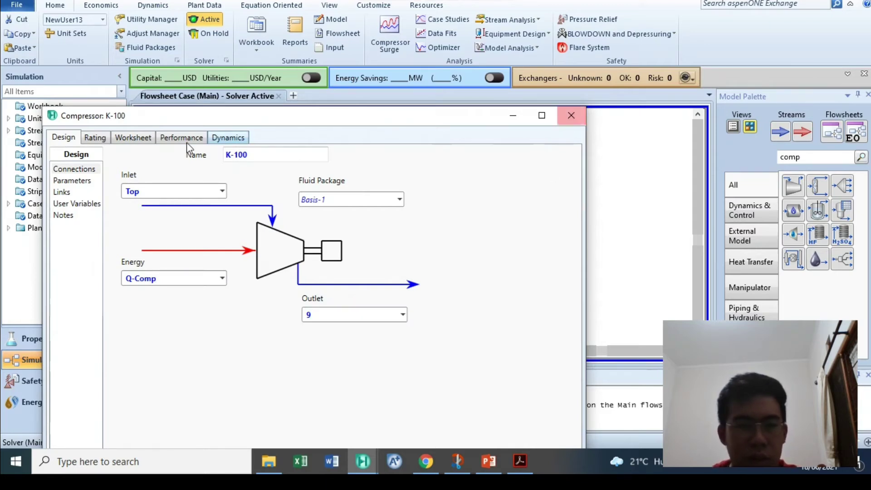
# - Set compressor K-100's pressure ratio to 1.4 and leave its settings
pyautogui.click(62, 181)
pyautogui.click(352, 392)
pyautogui.write('1.4')
pyautogui.press('Return')
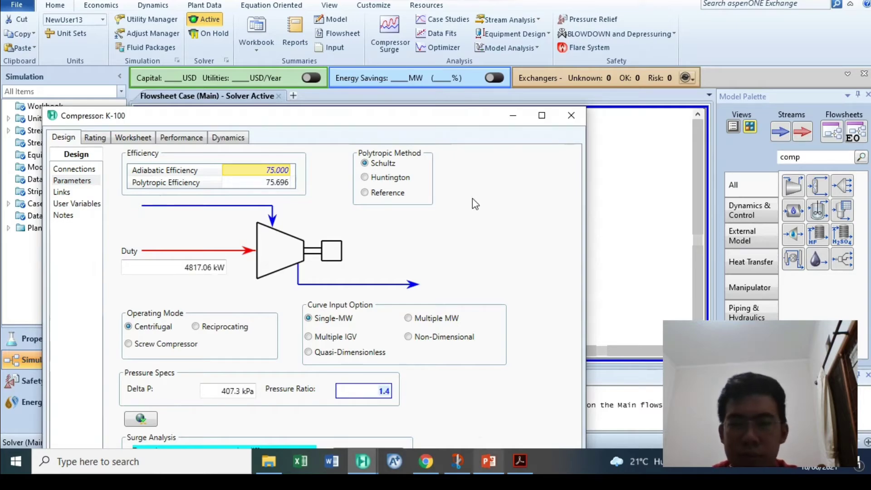
pyautogui.click(557, 157)
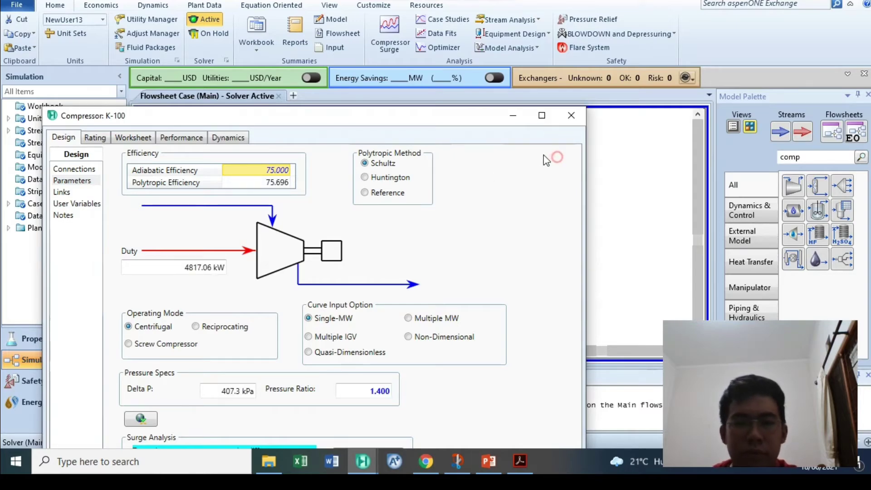
pyautogui.click(571, 115)
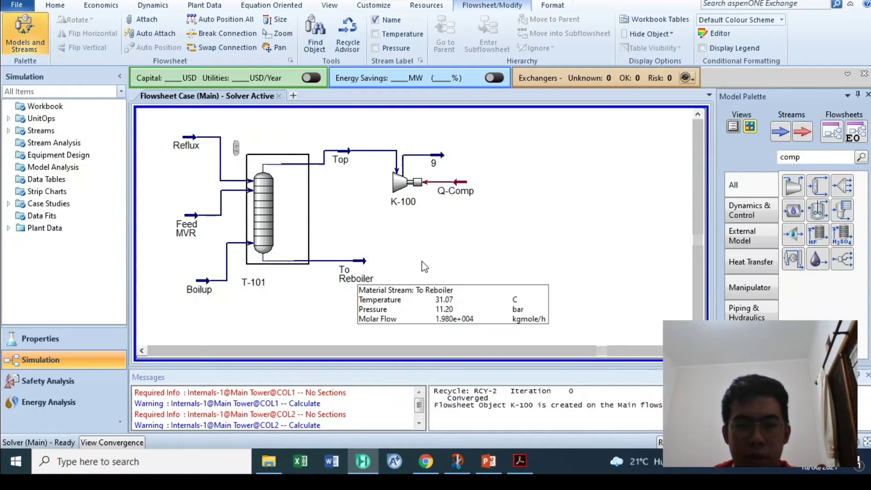
# - Place a tee beside the To Reboiler stream and assign To Reboiler as its inlet
pyautogui.moveTo(849, 186); pyautogui.dragTo(399, 268)
pyautogui.doubleClick(400, 268)
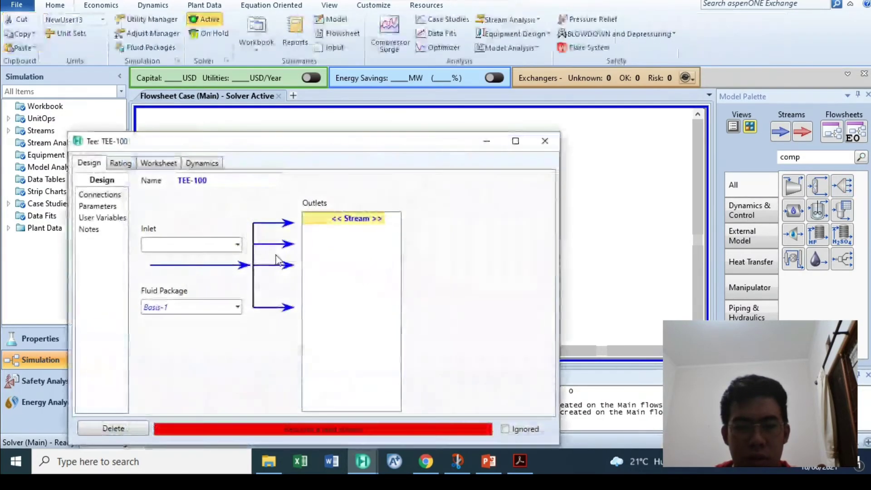
pyautogui.click(237, 245)
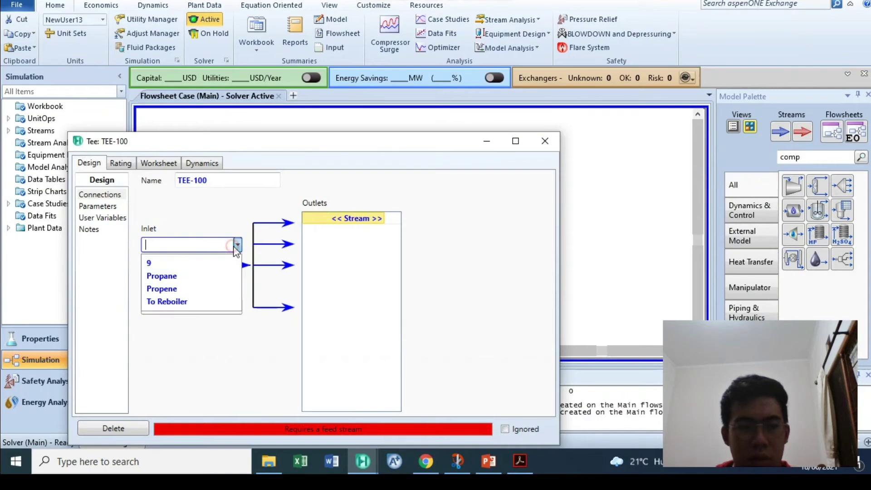
pyautogui.click(190, 301)
# - Add HE and Prod-Propane as the outlet streams of TEE-100 and recheck the diagram in PowerPoint
pyautogui.click(342, 218)
pyautogui.write('HE')
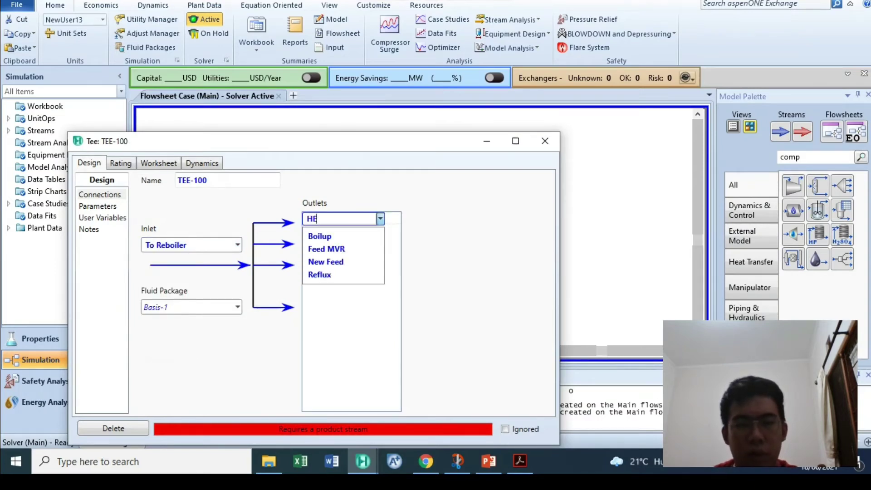
pyautogui.press('Return')
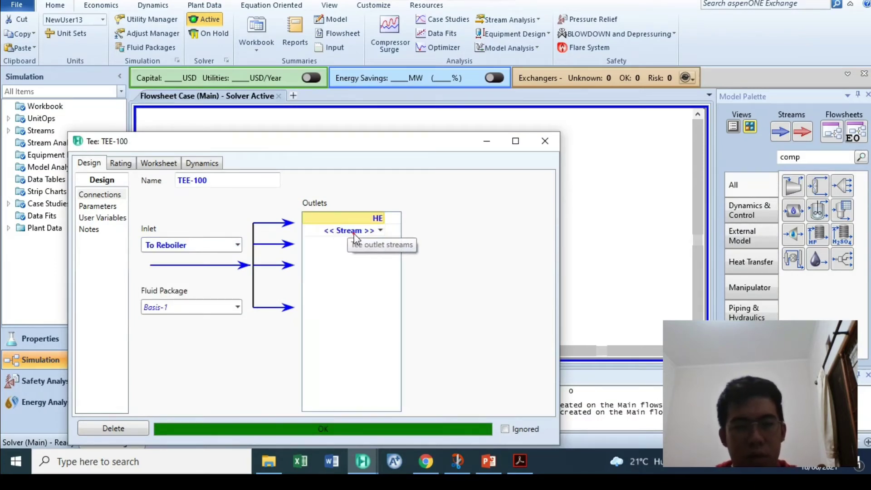
pyautogui.click(355, 232)
pyautogui.write('Prop')
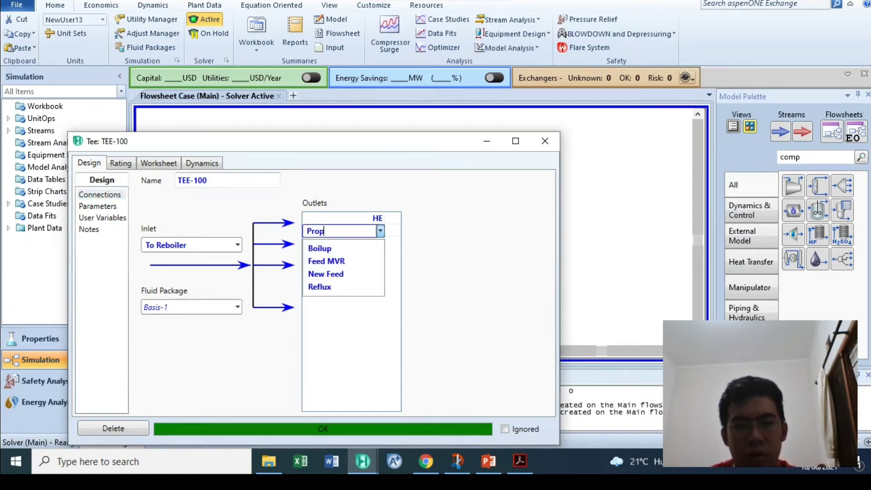
pyautogui.press('BackSpace')
pyautogui.write('d-Propane')
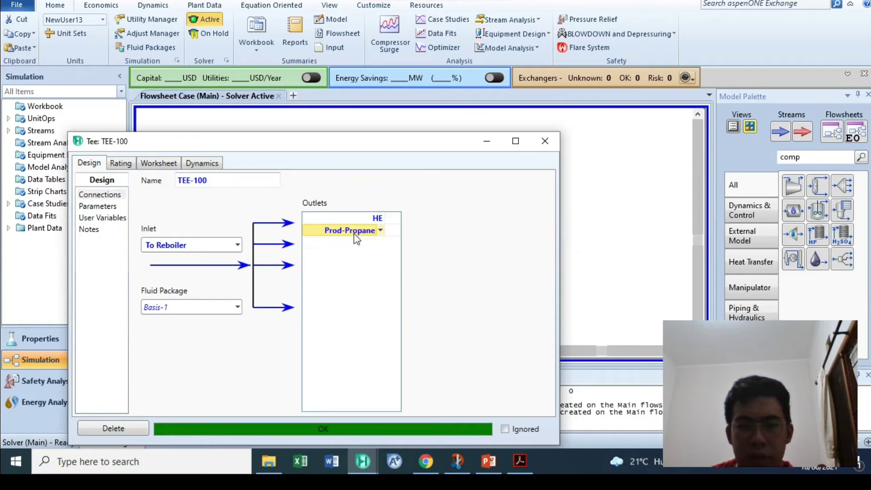
pyautogui.press('Return')
pyautogui.click(488, 461)
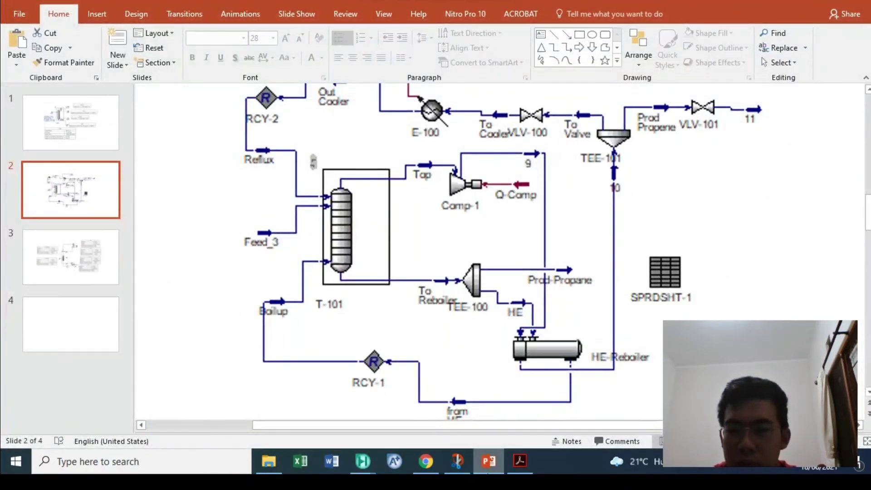
# - Check the bottoms stream's molar flow in the reference tables on PowerPoint slide 3 and return to the HYSYS flowsheet
pyautogui.hotkey('alt', 'Tab')
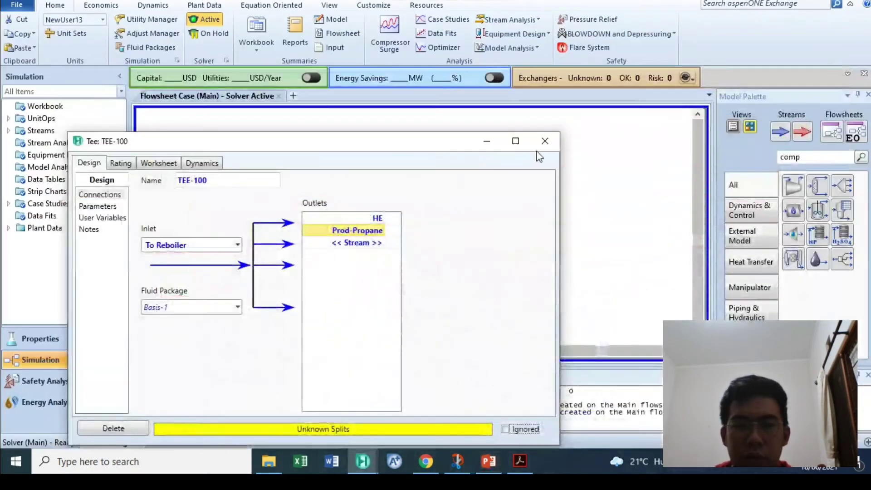
pyautogui.click(543, 140)
pyautogui.click(395, 273)
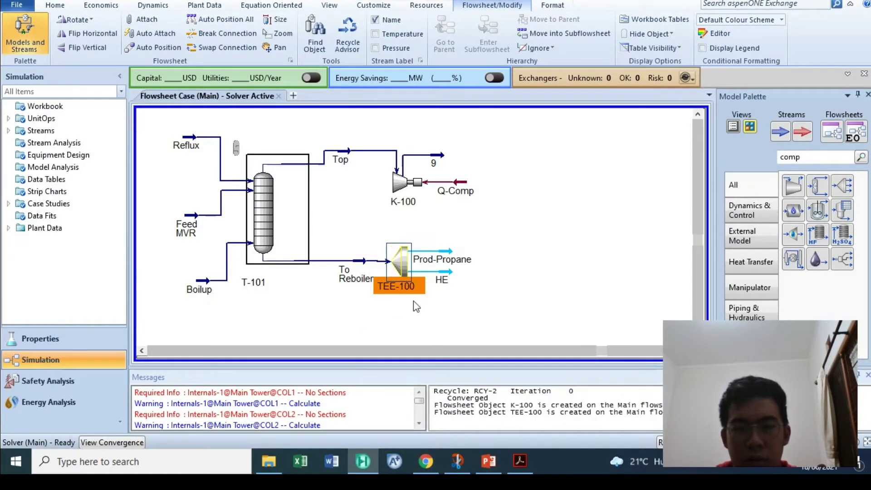
pyautogui.click(489, 272)
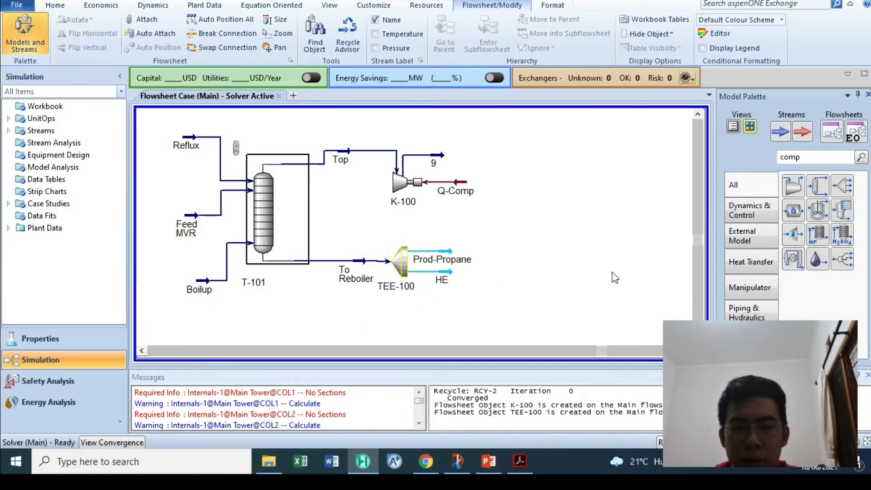
pyautogui.doubleClick(401, 271)
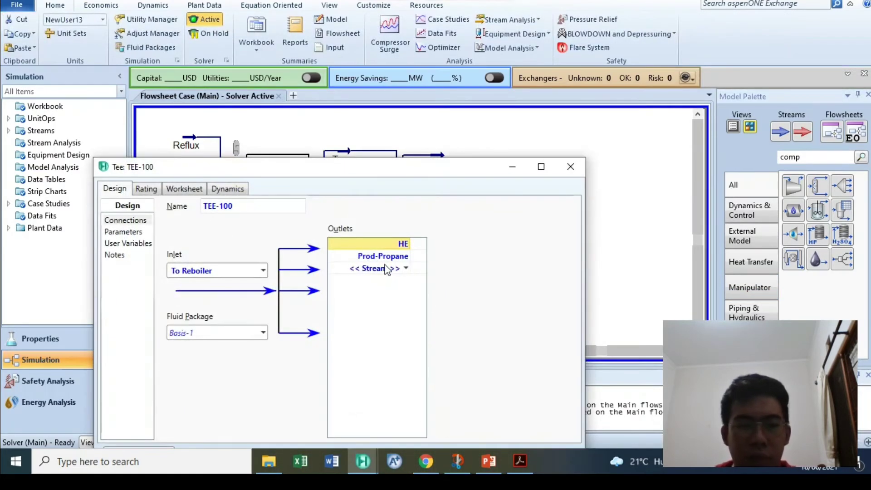
pyautogui.click(488, 461)
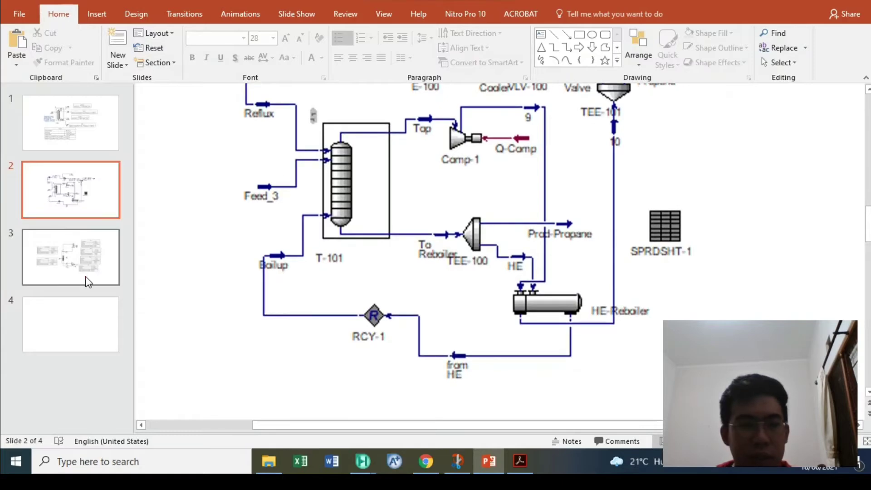
pyautogui.click(88, 281)
pyautogui.scroll(-2, 703, 245)
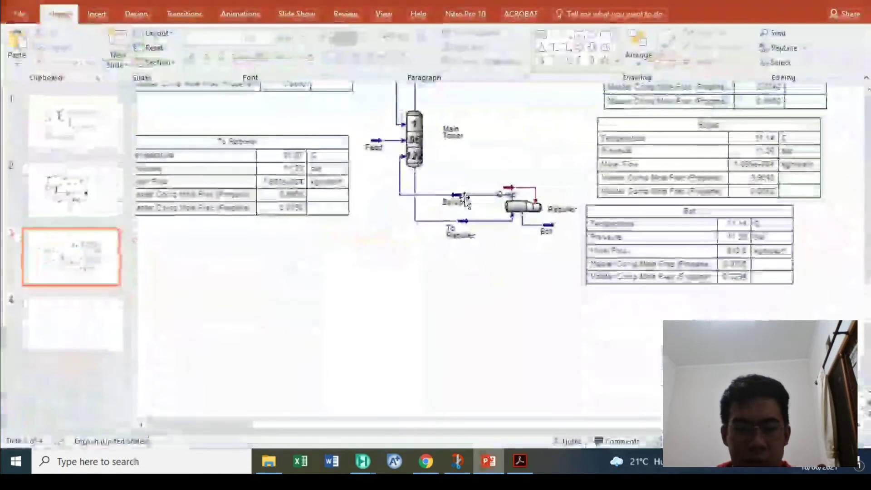
pyautogui.click(486, 461)
pyautogui.click(570, 166)
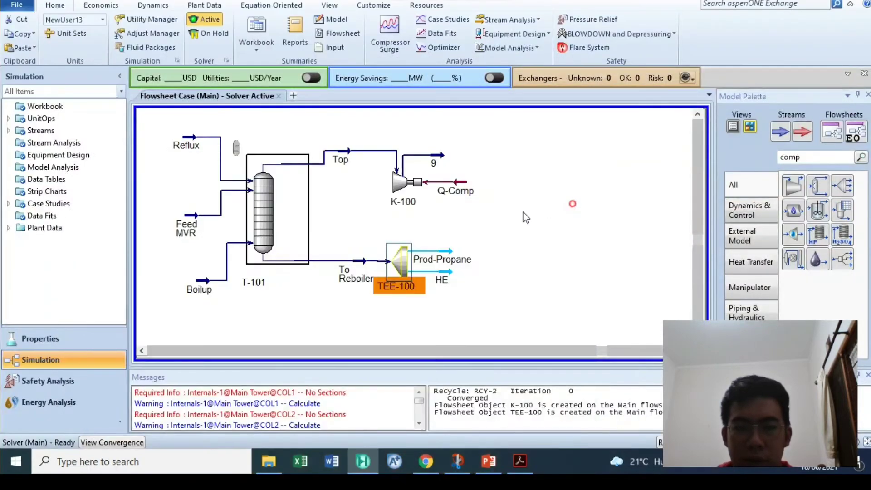
# - Set the Prod-Propane stream's molar flow to 812.8 kgmole/h
pyautogui.doubleClick(442, 259)
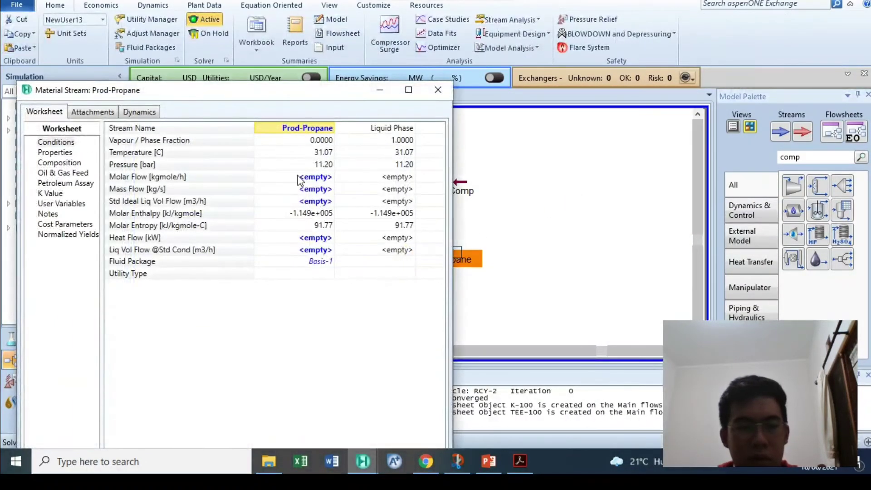
pyautogui.click(300, 178)
pyautogui.write('812')
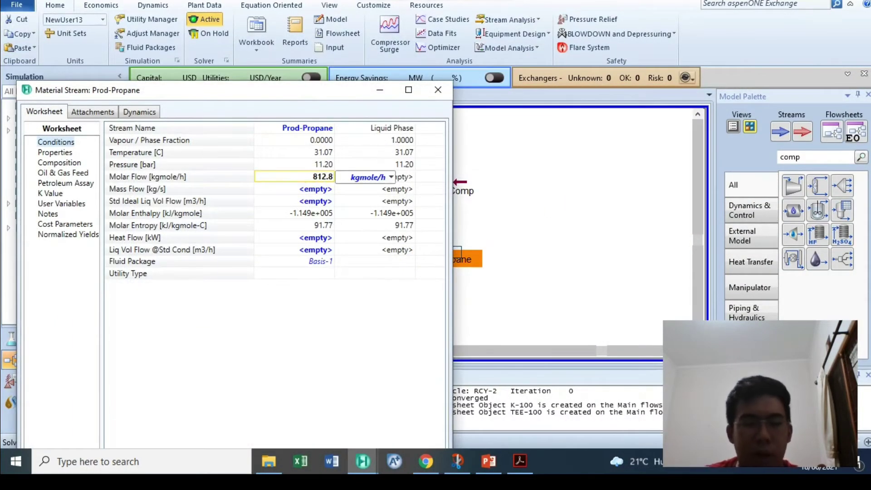
pyautogui.write('.8')
pyautogui.press('Return')
pyautogui.click(438, 90)
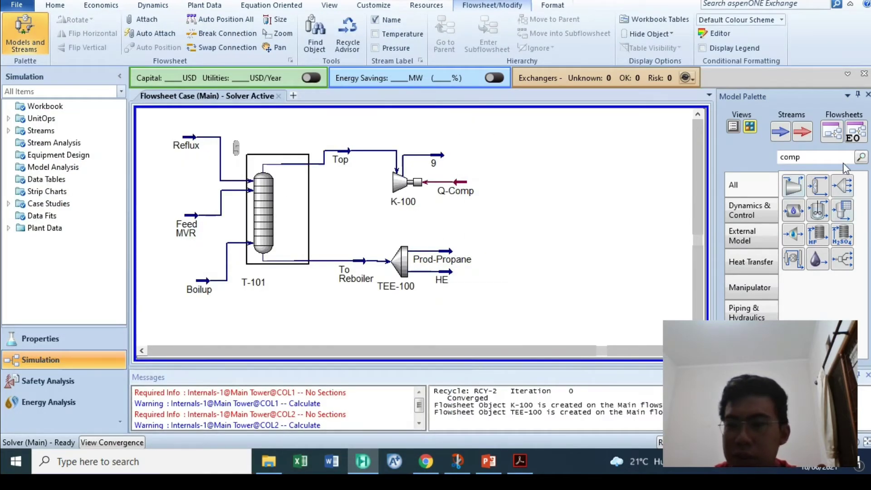
# - Place a heat exchanger on the flowsheet beside TEE-100's HE outlet and open its connections
pyautogui.press('BackSpace')
pyautogui.press('BackSpace')
pyautogui.press('BackSpace')
pyautogui.press('BackSpace')
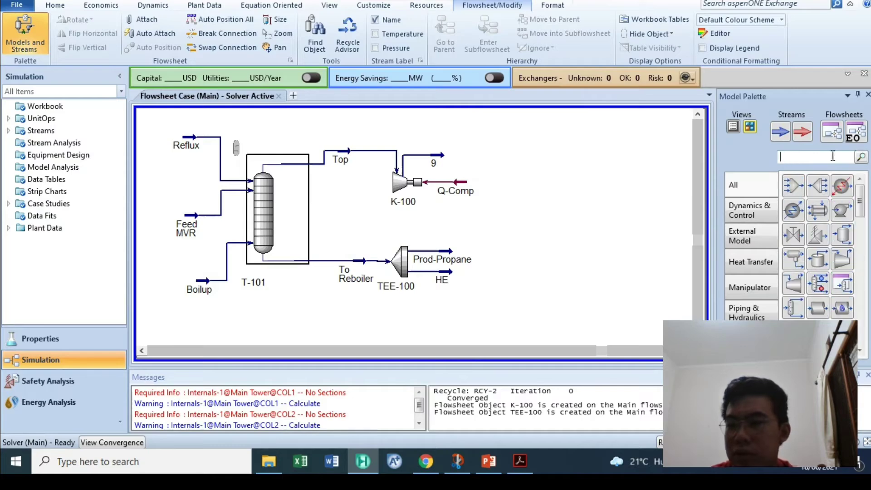
pyautogui.moveTo(828, 211); pyautogui.dragTo(520, 283)
pyautogui.doubleClick(509, 288)
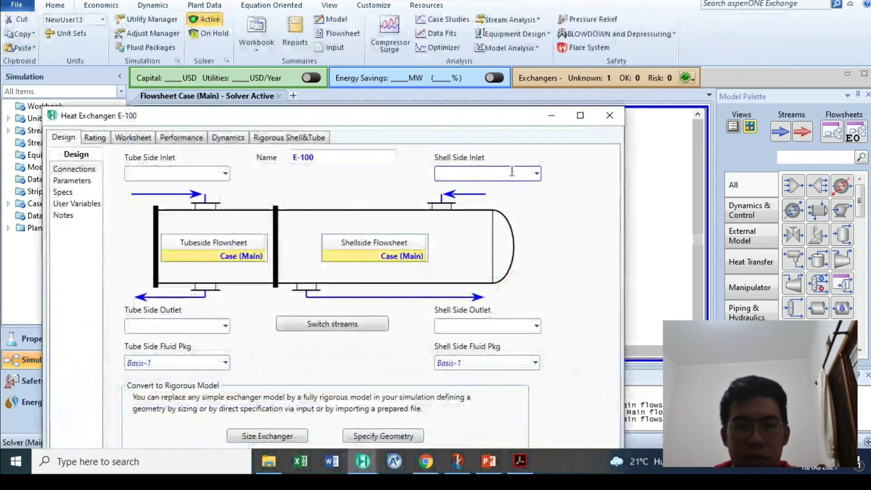
# - Assign HE as the exchanger's shell-side inlet and from HE as its shell-side outlet
pyautogui.click(537, 177)
pyautogui.click(533, 182)
pyautogui.write('HE')
pyautogui.click(464, 328)
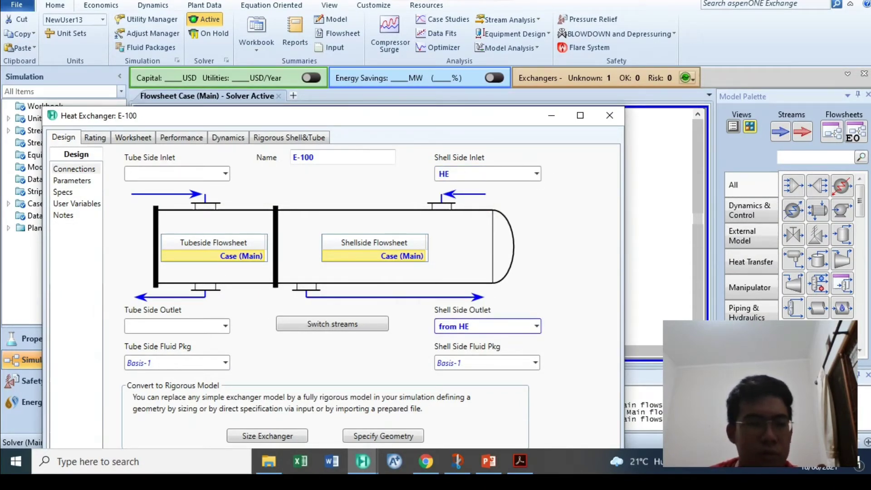
# - Set the exchanger's specified pressure drop to 0 kPa on both the shell side and the tube side
pyautogui.click(75, 180)
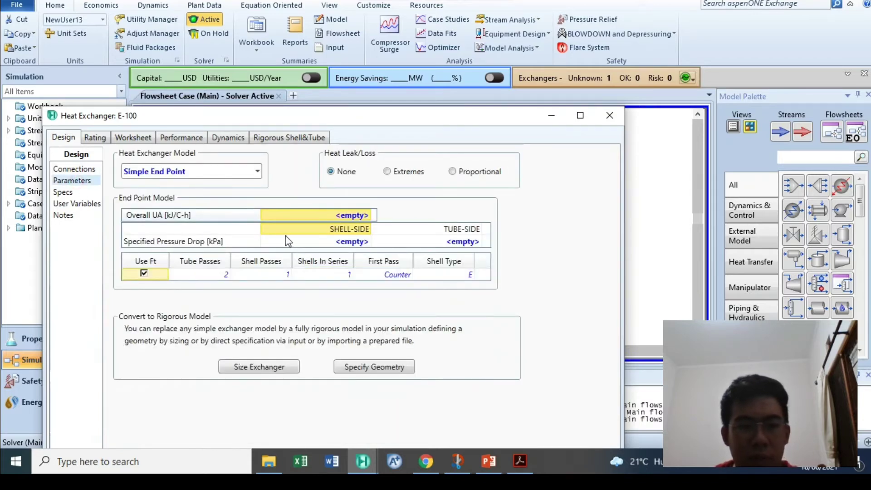
pyautogui.click(296, 242)
pyautogui.write('0')
pyautogui.click(469, 243)
pyautogui.write('0')
pyautogui.press('Return')
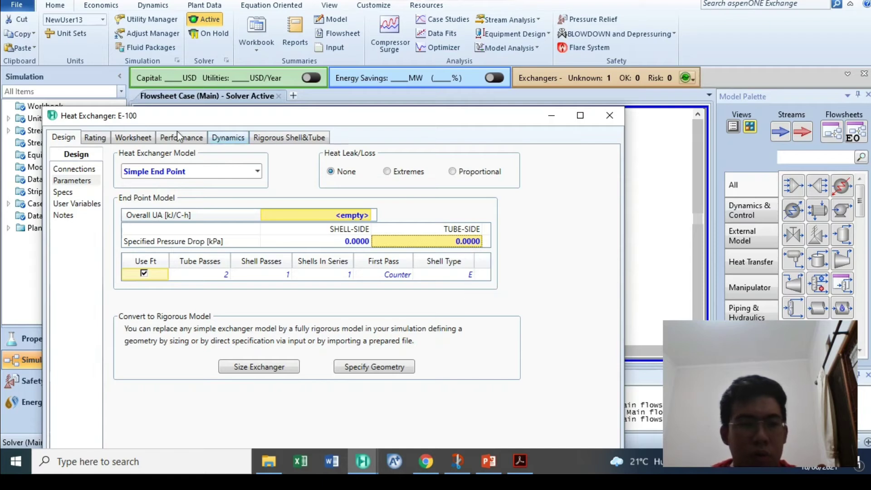
# - Set the vapour fraction of the from HE stream to 1
pyautogui.click(123, 138)
pyautogui.click(376, 166)
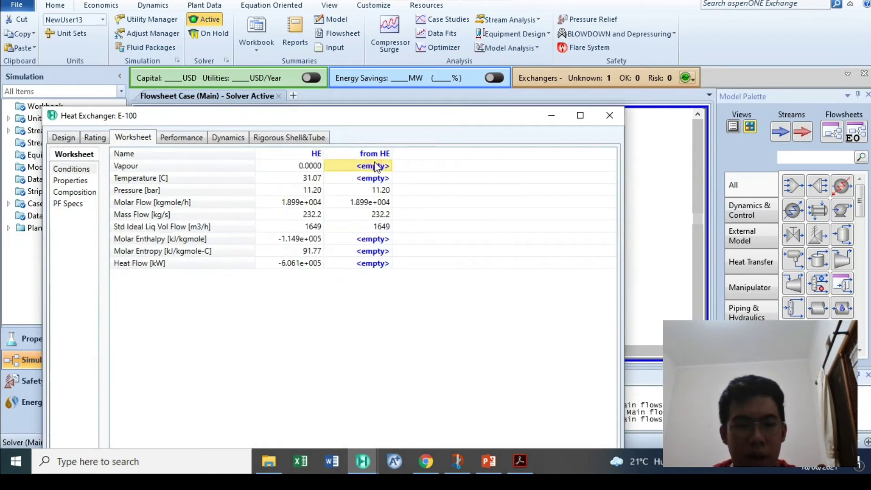
pyautogui.write('1')
pyautogui.press('Return')
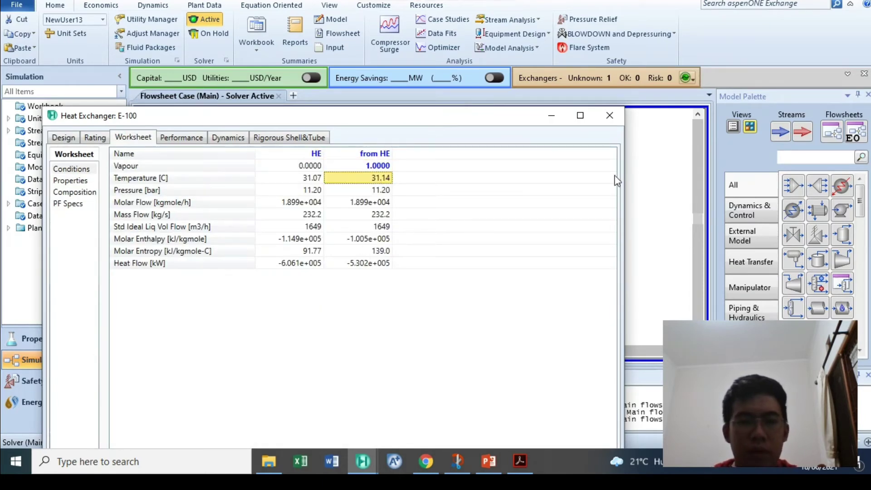
# - Assign 9 as the exchanger's tube-side inlet and 10 as its tube-side outlet, and leave its settings
pyautogui.click(61, 138)
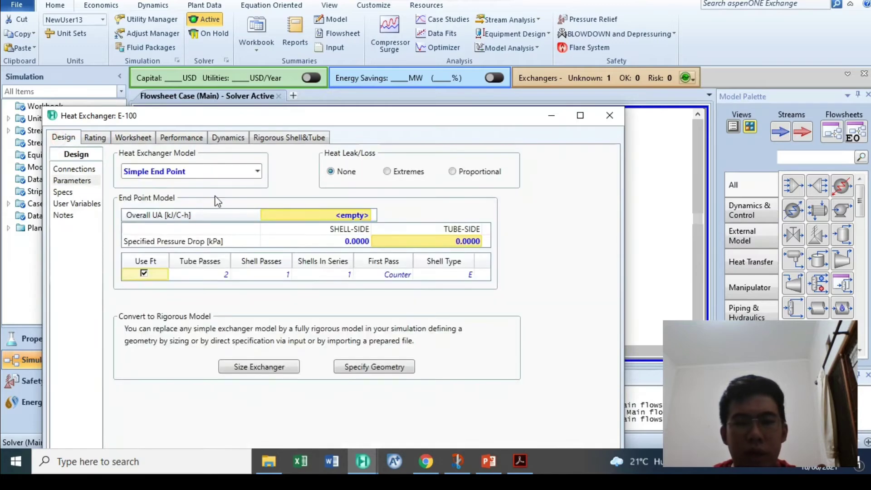
pyautogui.click(80, 174)
pyautogui.click(225, 174)
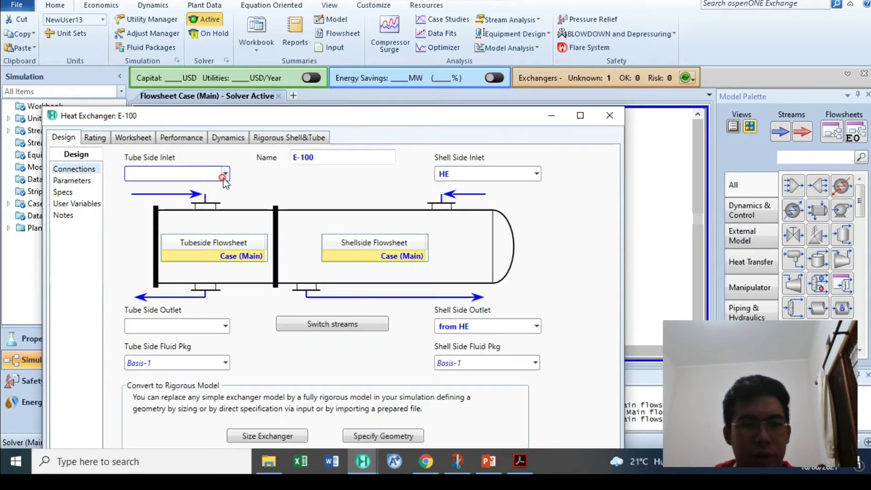
pyautogui.click(177, 192)
pyautogui.click(160, 325)
pyautogui.write('10')
pyautogui.click(610, 115)
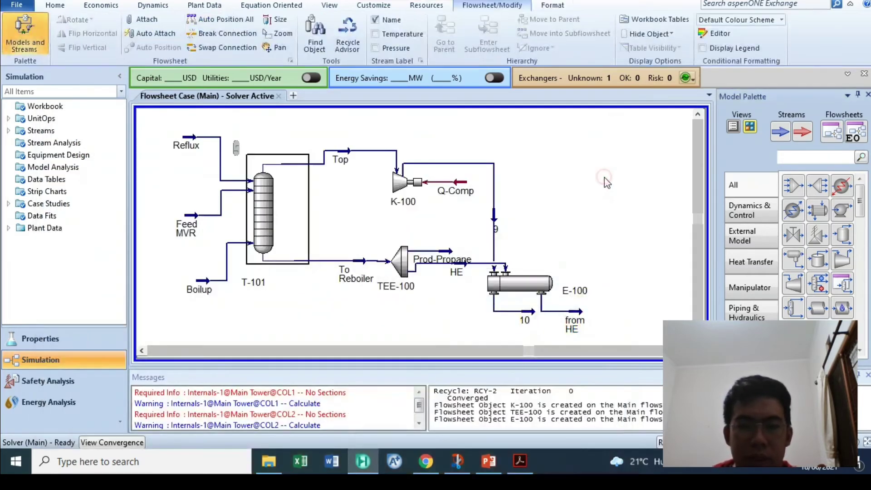
# - Check the reboiler outlet routing in the PowerPoint slide 2 diagram and return to the HYSYS flowsheet
pyautogui.click(489, 461)
pyautogui.click(90, 200)
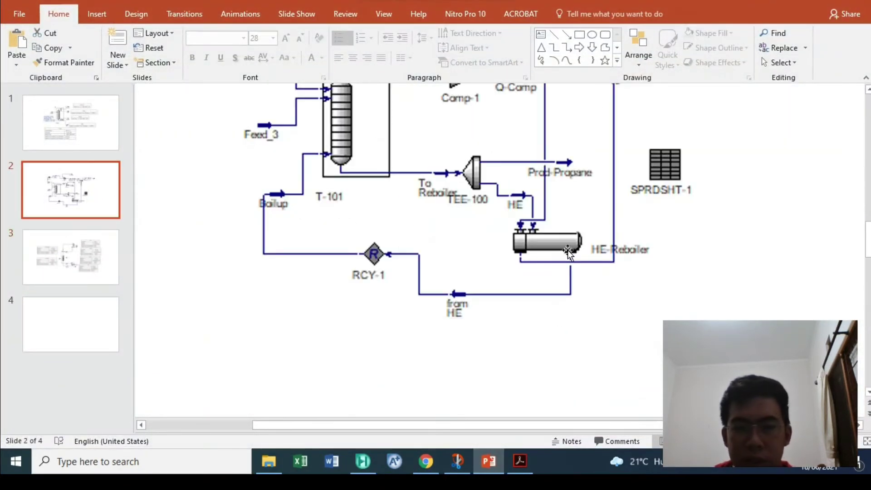
pyautogui.scroll(3, 590, 247)
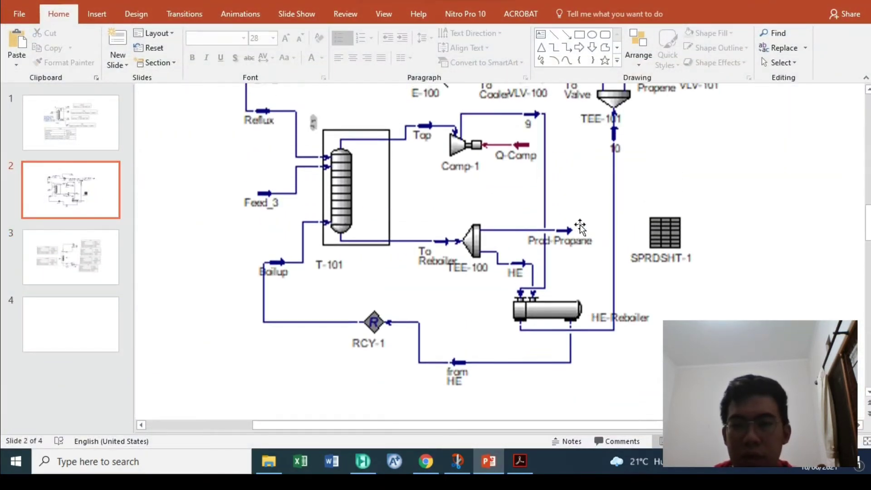
pyautogui.click(488, 461)
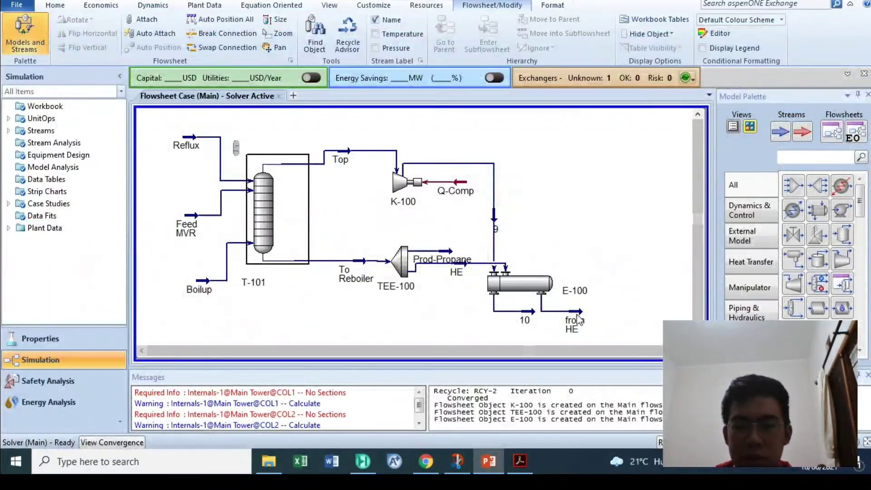
pyautogui.scroll(-2, 576, 313)
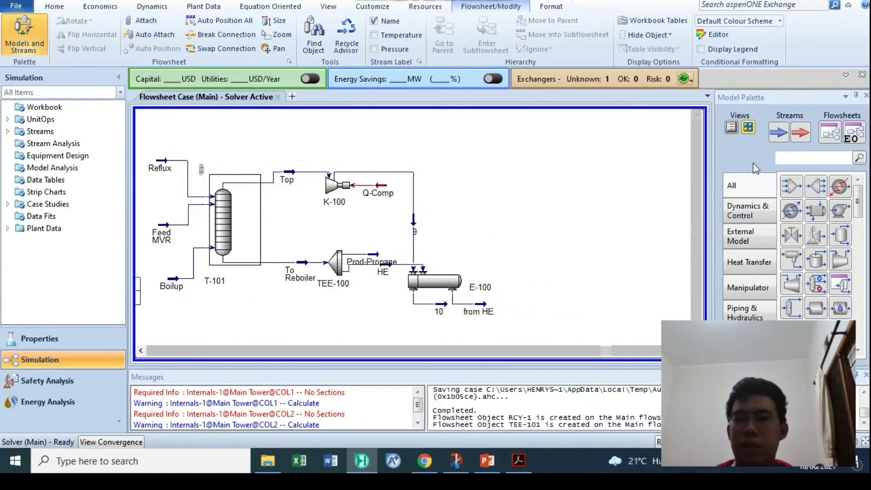
# - Place a recycle block below the To Reboiler stream and assign from HE as its inlet
pyautogui.click(791, 156)
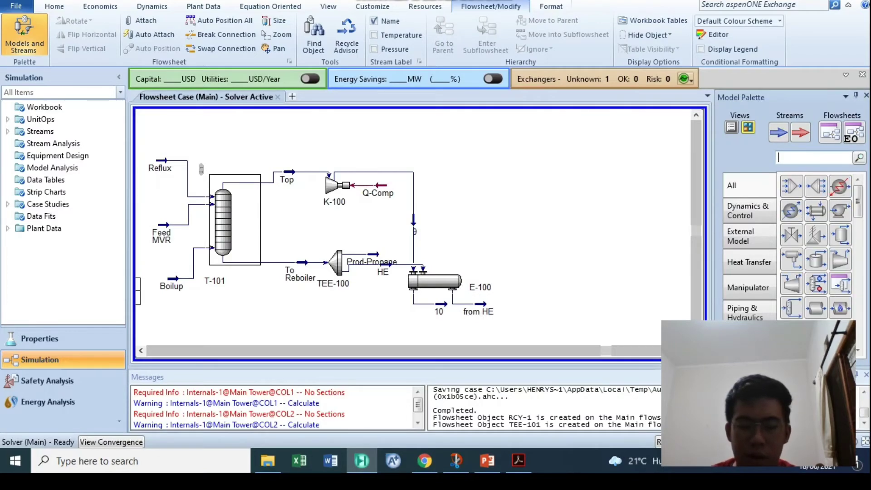
pyautogui.write('recy')
pyautogui.moveTo(791, 186); pyautogui.dragTo(289, 319)
pyautogui.doubleClick(289, 319)
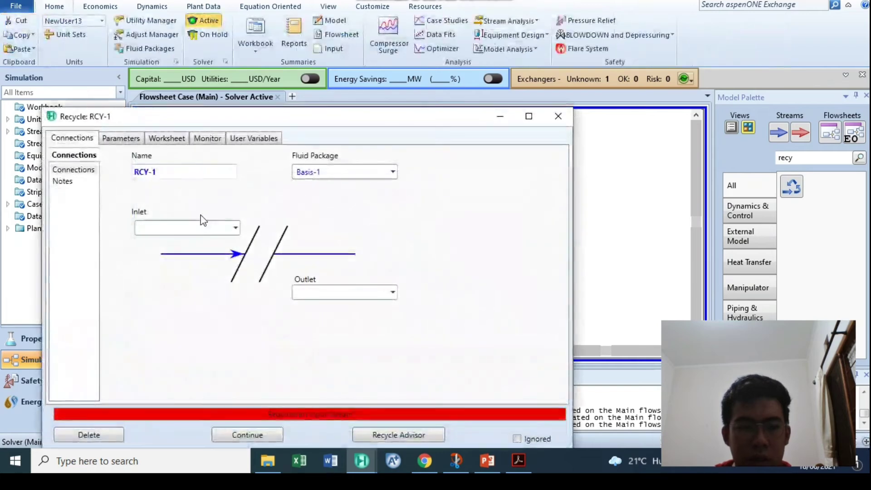
pyautogui.click(235, 228)
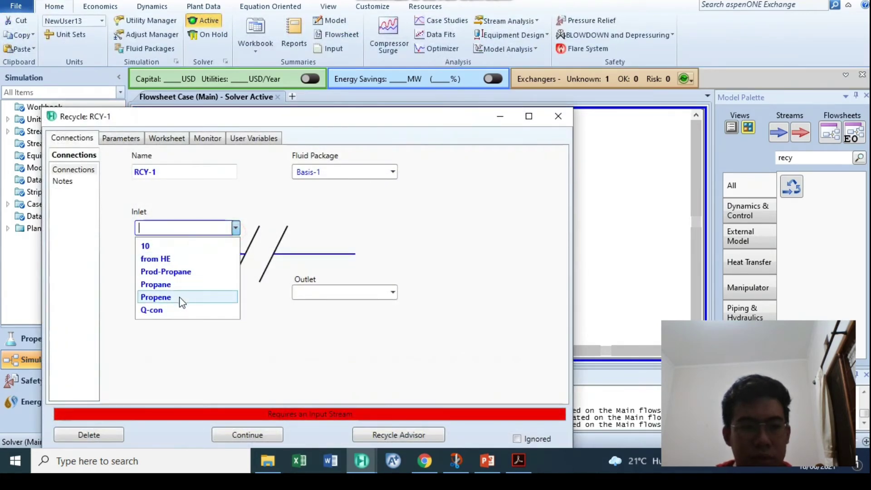
pyautogui.click(184, 246)
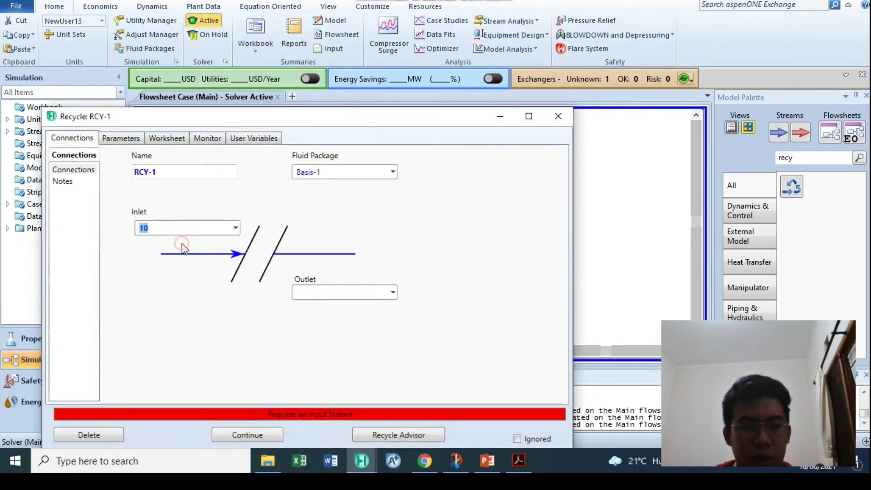
pyautogui.click(232, 228)
pyautogui.click(183, 297)
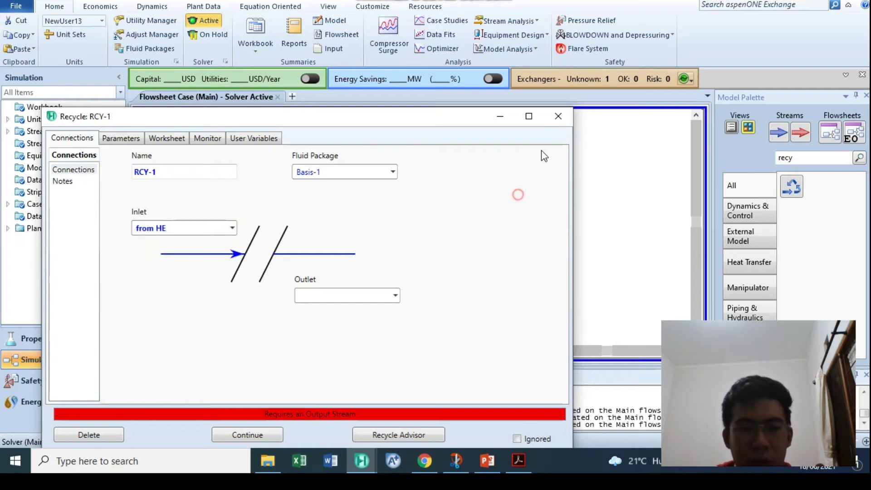
pyautogui.click(557, 116)
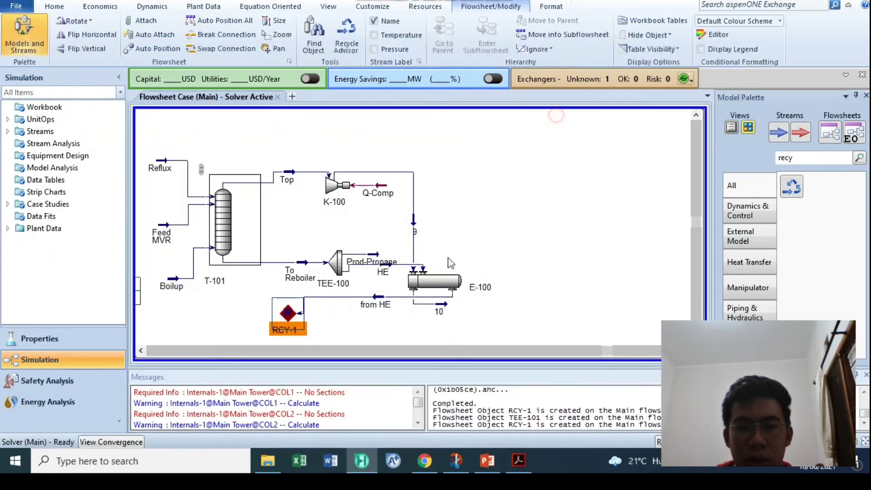
# - Place a second tee above and to the right of exchanger E-100 and assign stream 10 as its inlet
pyautogui.doubleClick(806, 163)
pyautogui.write('tee')
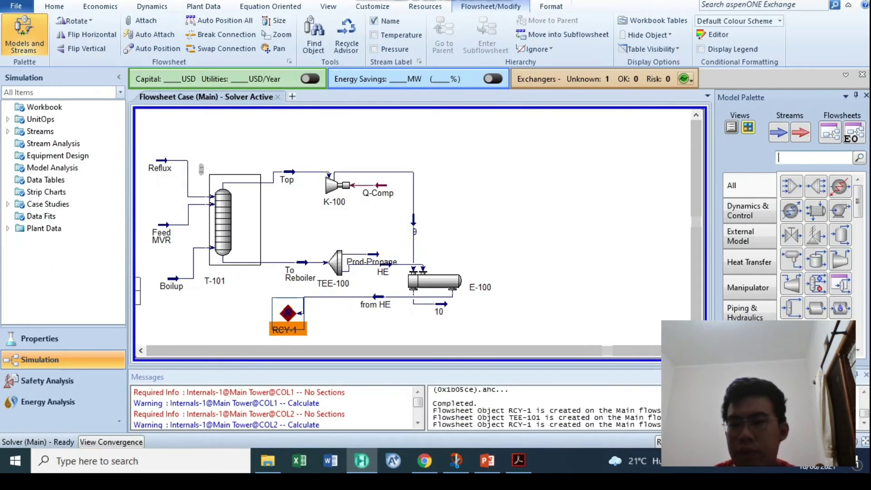
pyautogui.moveTo(791, 186); pyautogui.dragTo(513, 181)
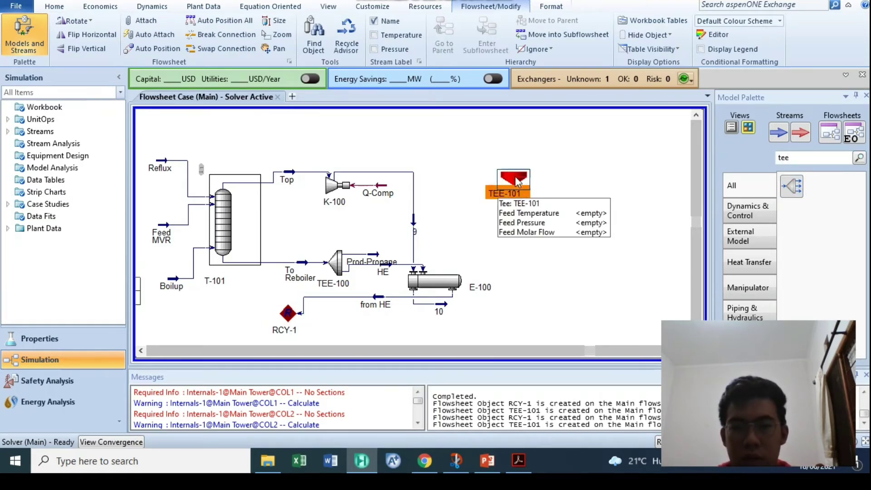
pyautogui.doubleClick(519, 182)
pyautogui.click(185, 245)
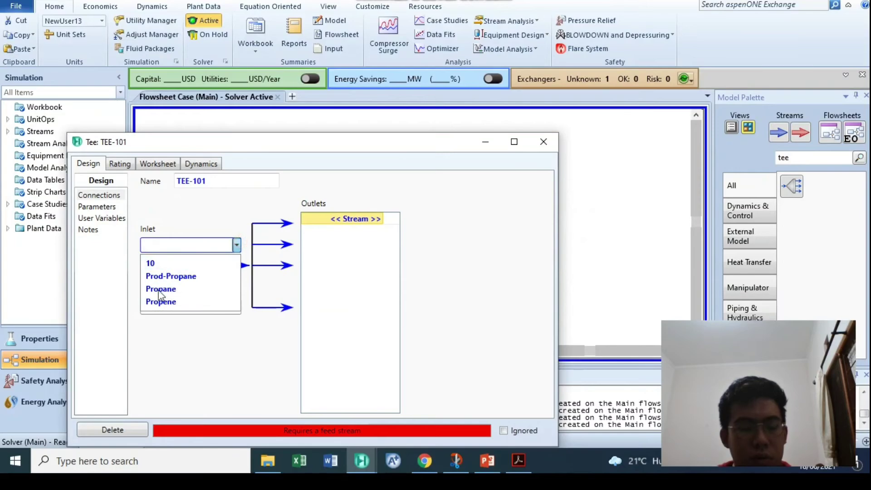
pyautogui.click(156, 265)
pyautogui.click(585, 230)
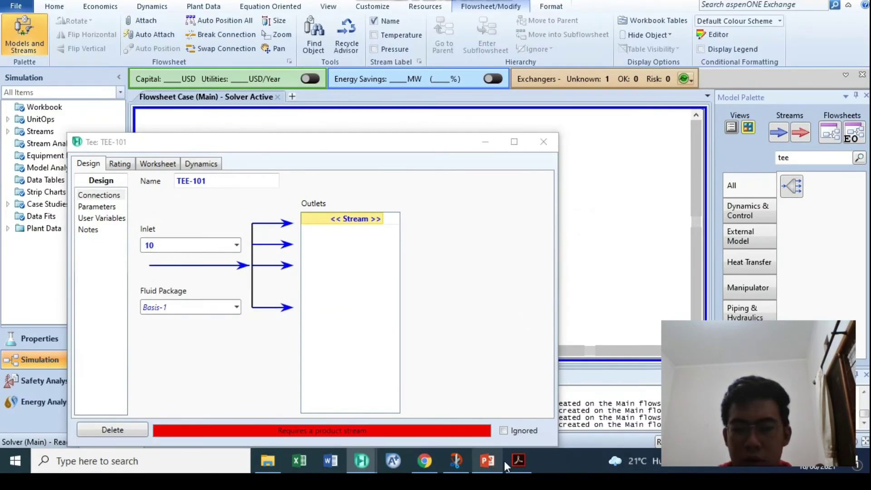
# - Switch to PowerPoint and check TEE-101's outlet streams in the reference diagram
pyautogui.click(504, 460)
pyautogui.click(505, 461)
pyautogui.click(490, 461)
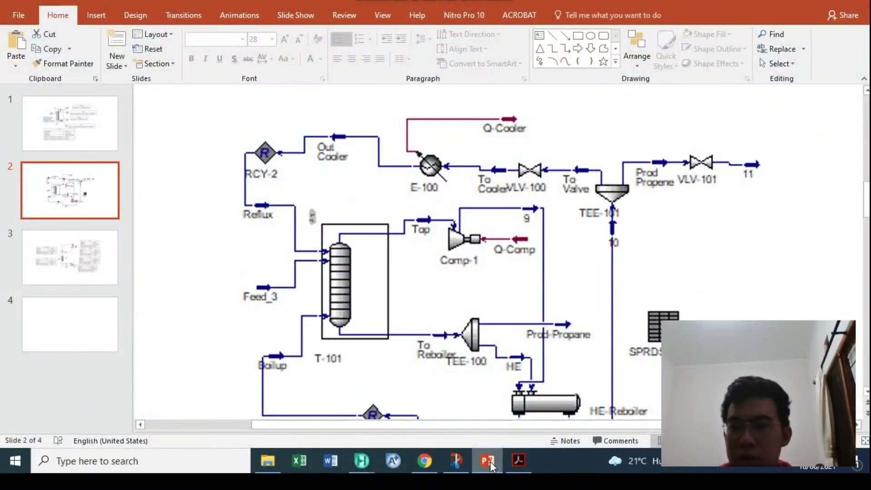
# - Assign To Valve and Prod Propane as TEE-101's outlet streams and move the To Valve stream to the tee's upper left
pyautogui.click(490, 461)
pyautogui.click(366, 219)
pyautogui.write('To Va')
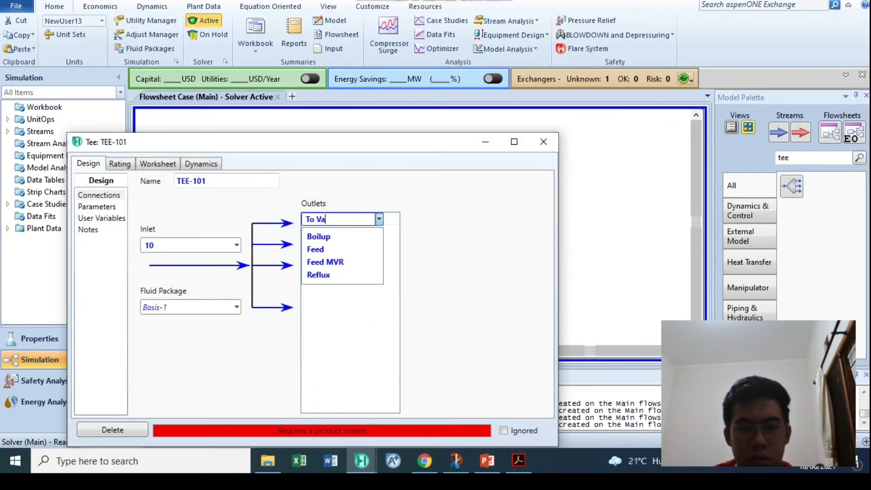
pyautogui.write('lve')
pyautogui.press('Return')
pyautogui.click(355, 233)
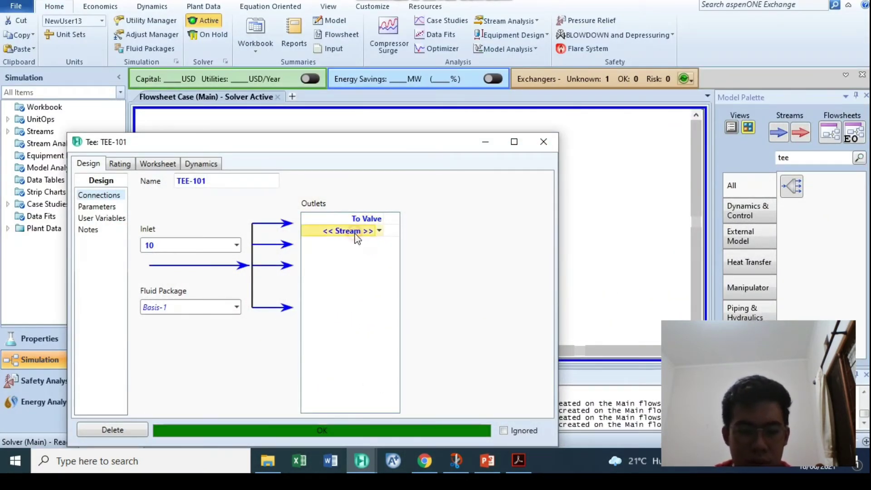
pyautogui.write('Prod Propane')
pyautogui.press('Return')
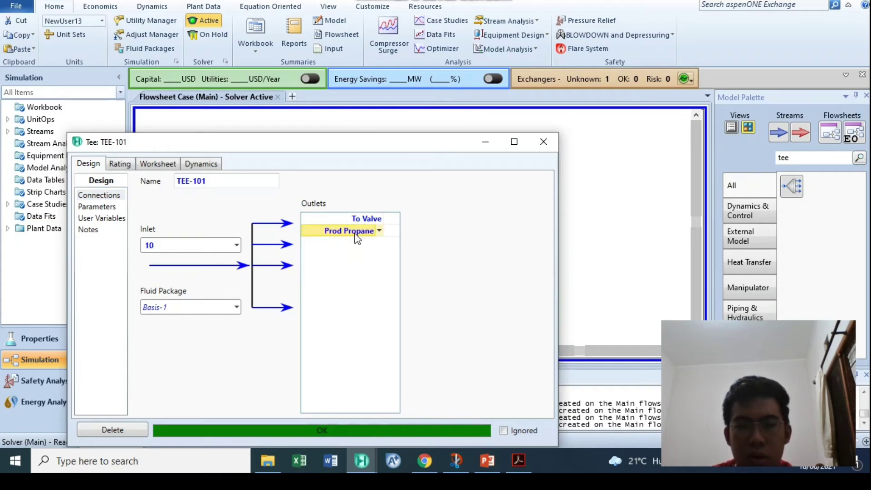
pyautogui.click(543, 141)
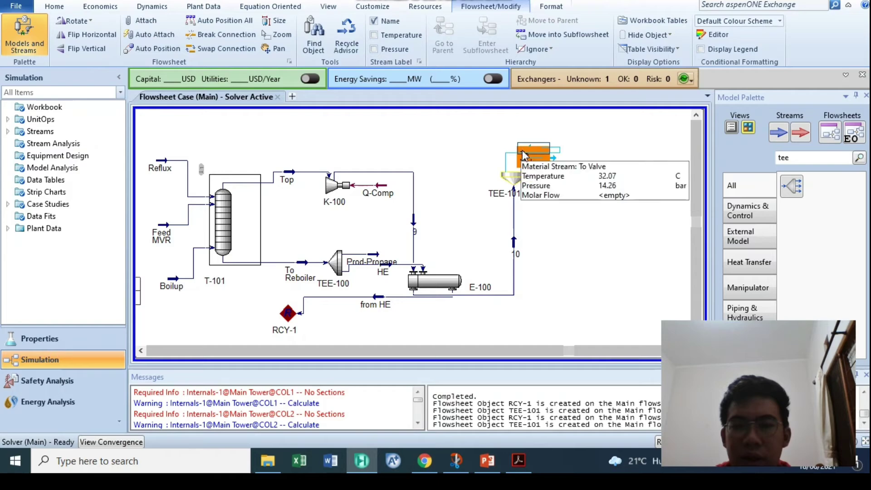
pyautogui.moveTo(532, 150); pyautogui.dragTo(521, 135)
pyautogui.click(521, 135)
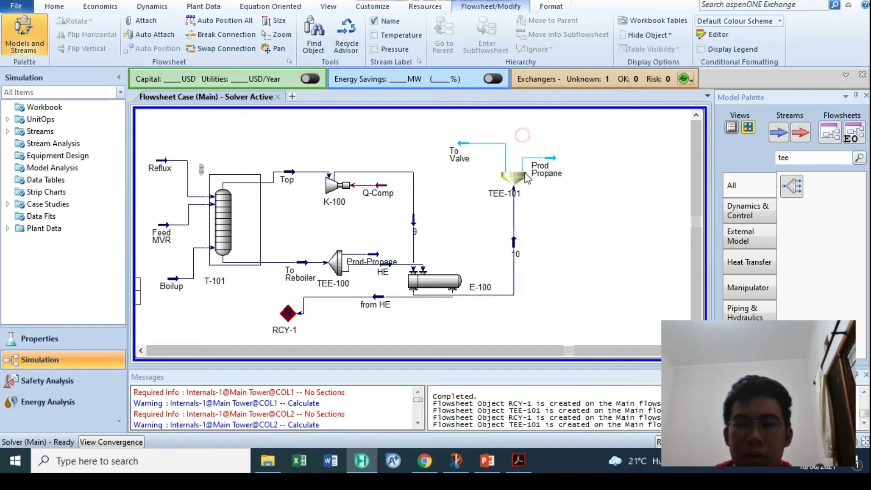
# - Open the Prod Propane stream's conditions and check the distillate reference table on PowerPoint slide 3
pyautogui.doubleClick(550, 168)
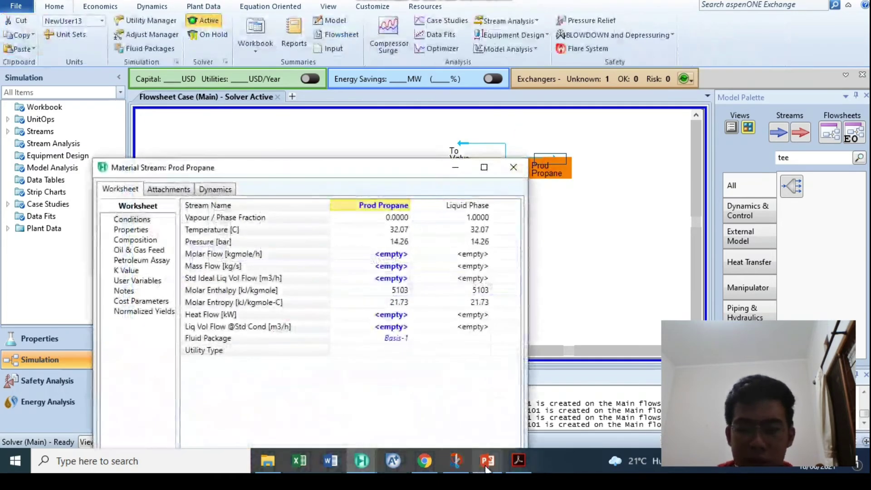
pyautogui.hotkey('alt', 'Tab')
pyautogui.click(82, 236)
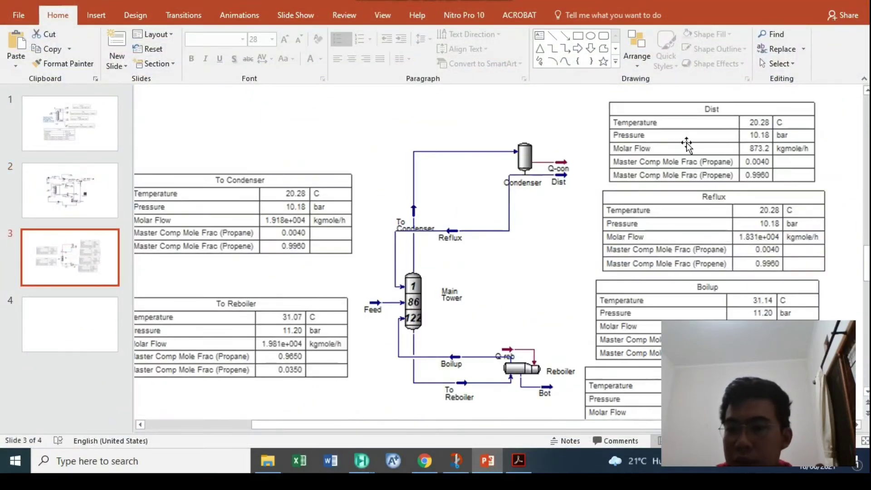
pyautogui.scroll(2, 613, 224)
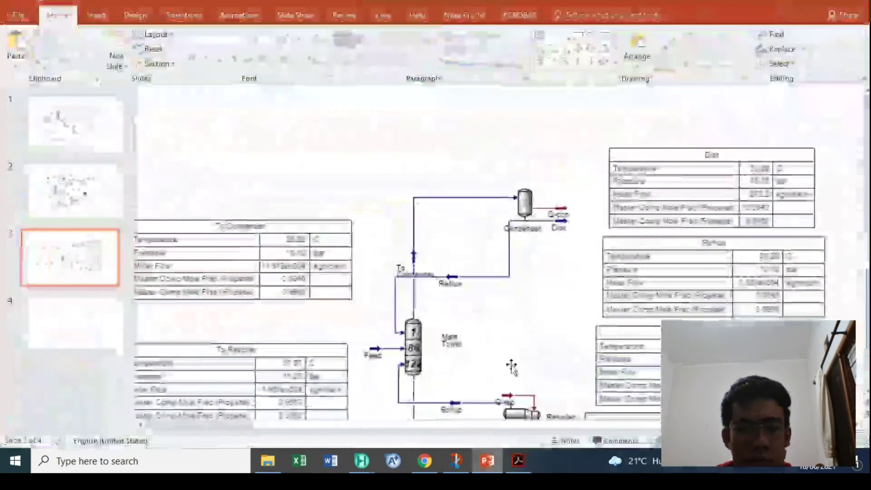
pyautogui.hotkey('alt', 'Tab')
pyautogui.click(455, 167)
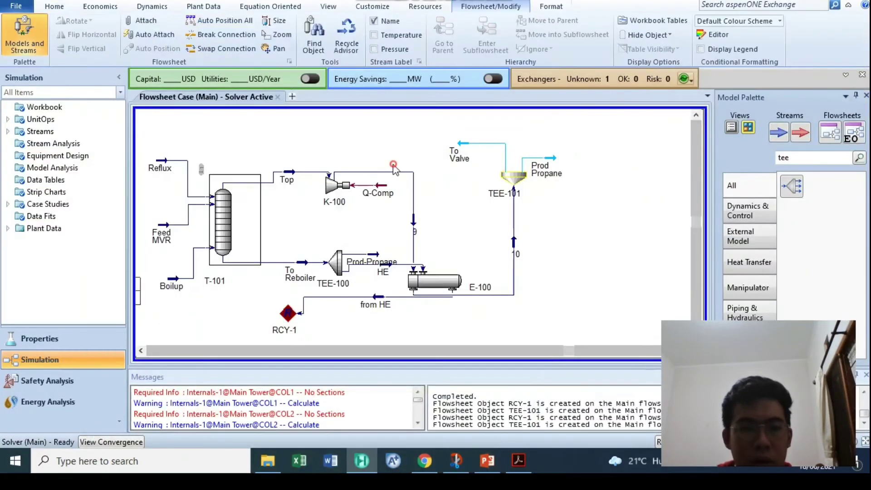
# - Check the T-100 column's Propene stream conditions, including molar flow, against the reference table in PowerPoint
pyautogui.click(141, 351)
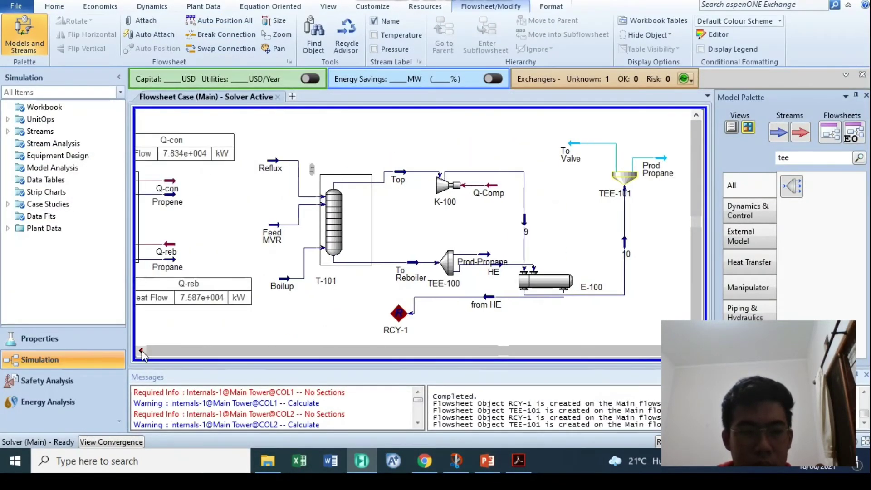
pyautogui.click(140, 352)
pyautogui.doubleClick(222, 200)
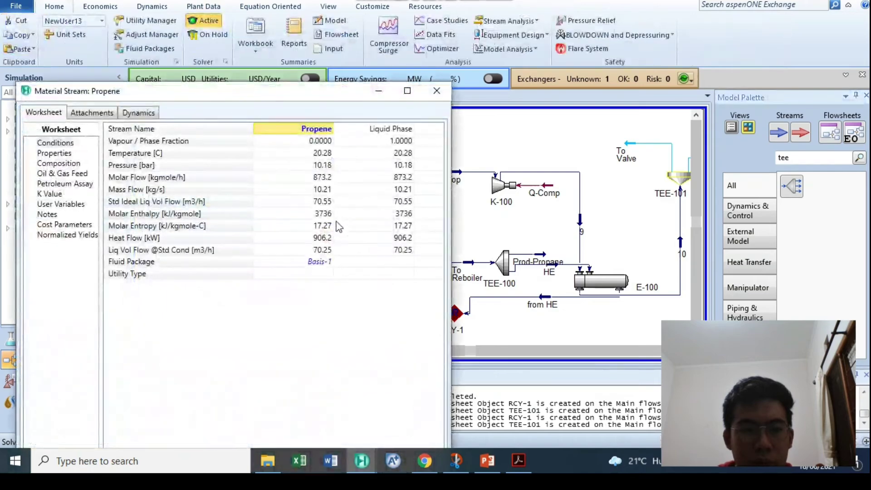
pyautogui.click(436, 90)
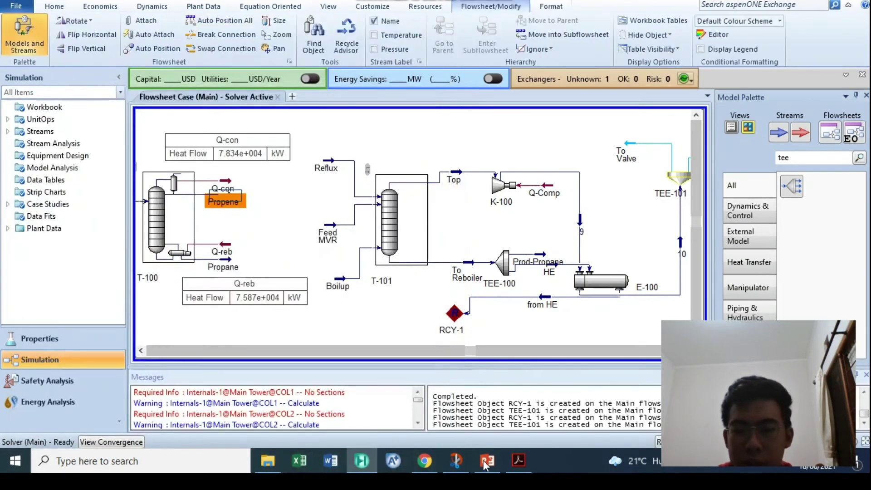
pyautogui.click(487, 460)
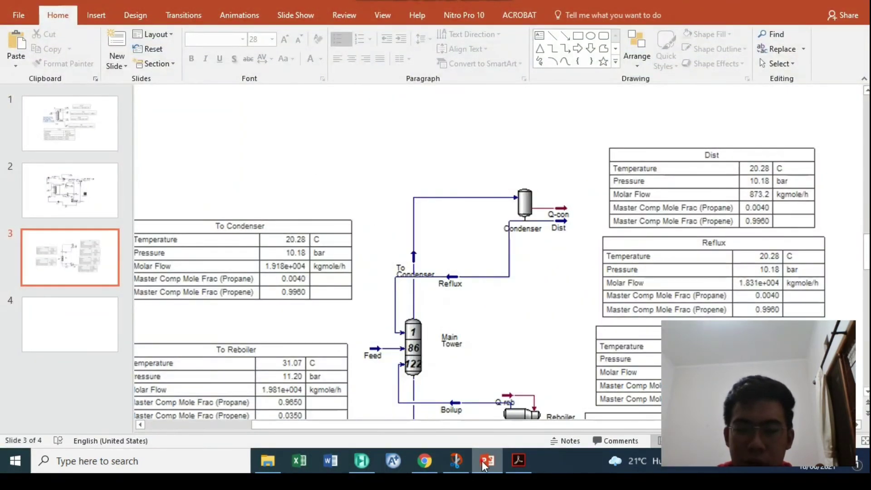
pyautogui.click(487, 460)
# - Set the Prod Propane stream's molar flow to 873.2 kgmole/h and check TEE-101's split flow ratios
pyautogui.click(475, 350)
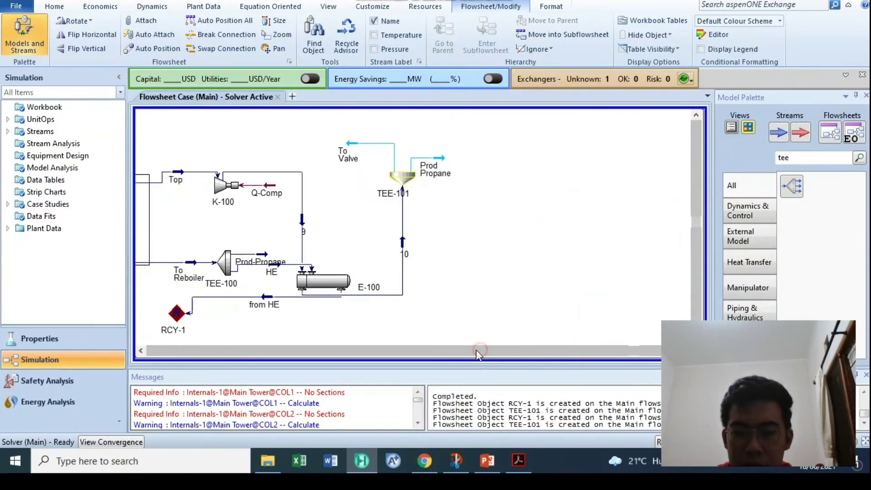
pyautogui.doubleClick(439, 163)
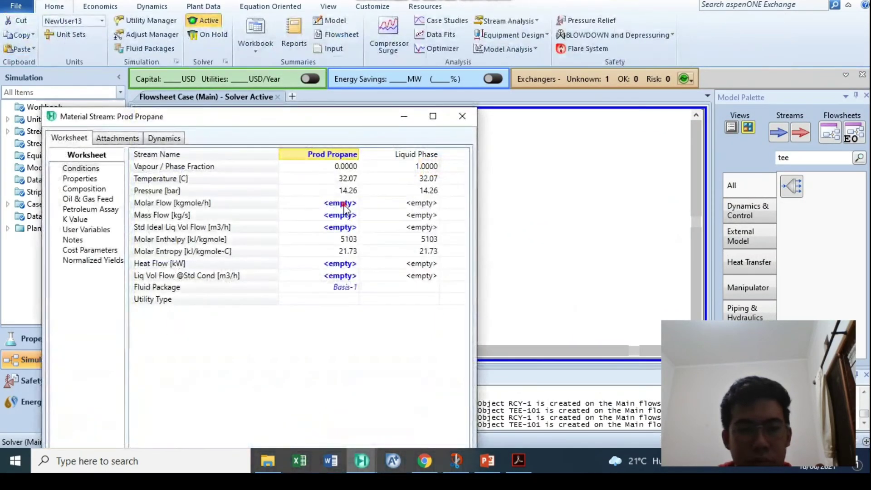
pyautogui.click(339, 203)
pyautogui.write('873.2')
pyautogui.press('Return')
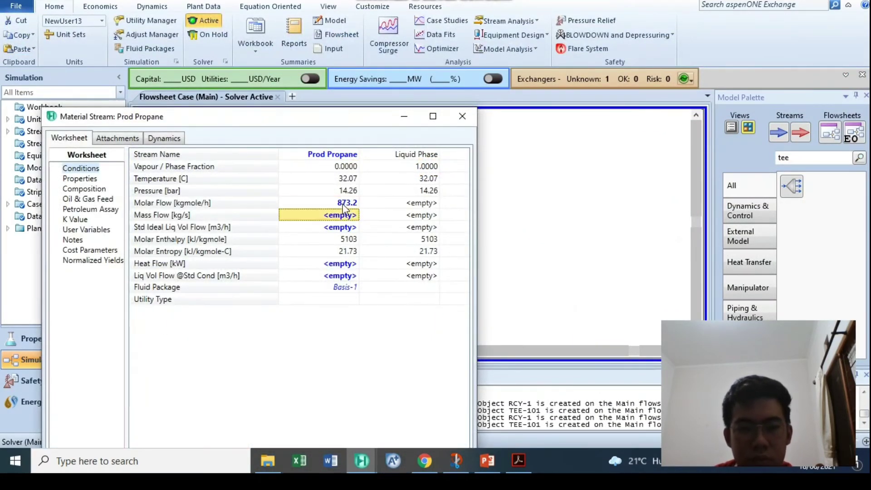
pyautogui.click(462, 116)
pyautogui.doubleClick(391, 191)
pyautogui.click(97, 207)
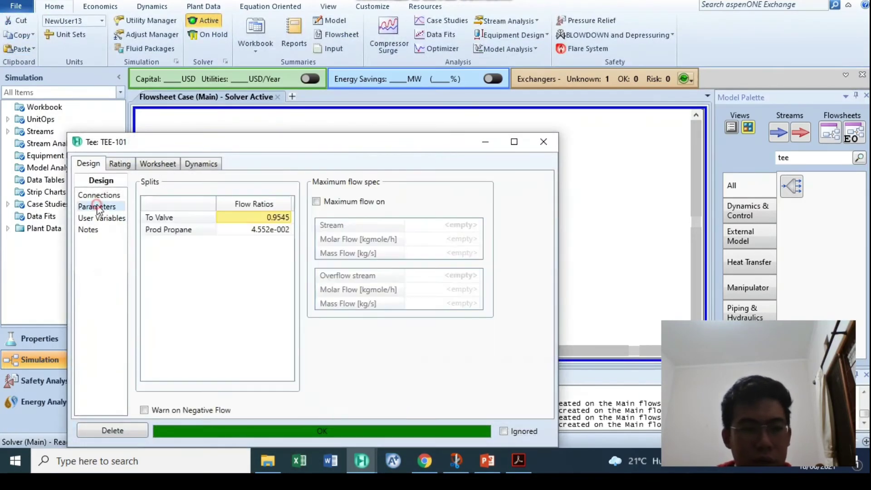
pyautogui.click(542, 141)
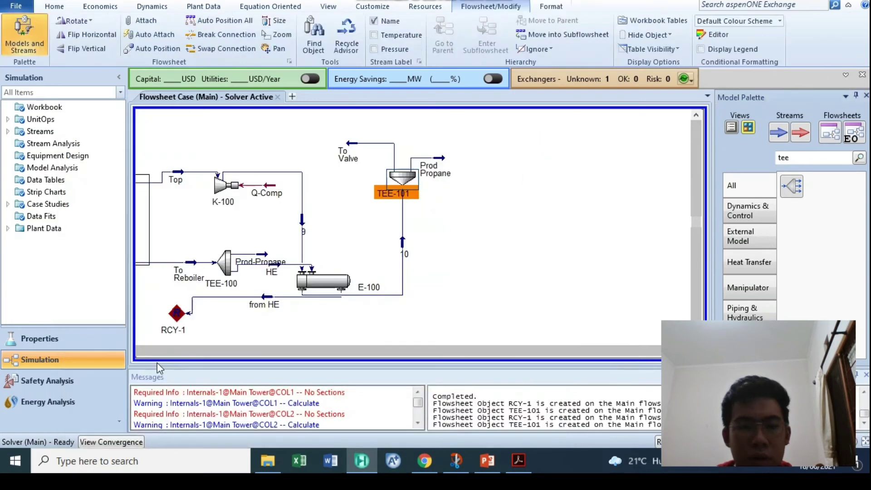
# - Find the valve model in the palette and place a control valve just left of the To Valve stream
pyautogui.click(141, 357)
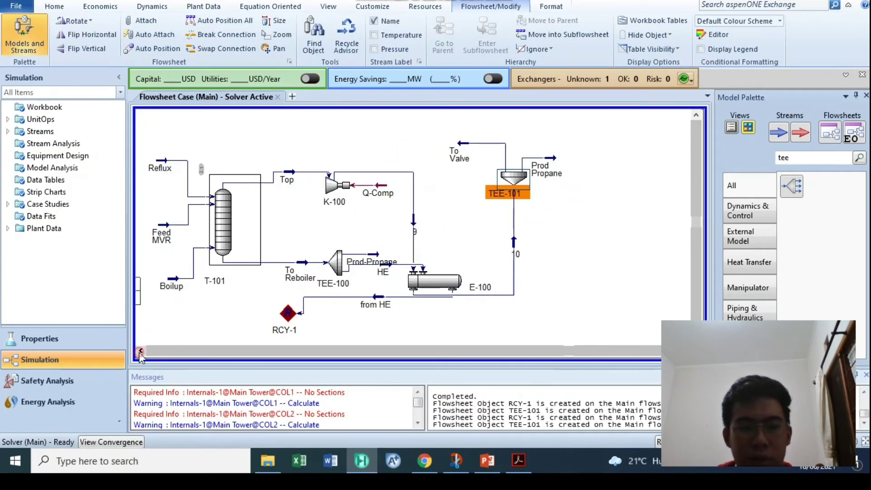
pyautogui.click(594, 176)
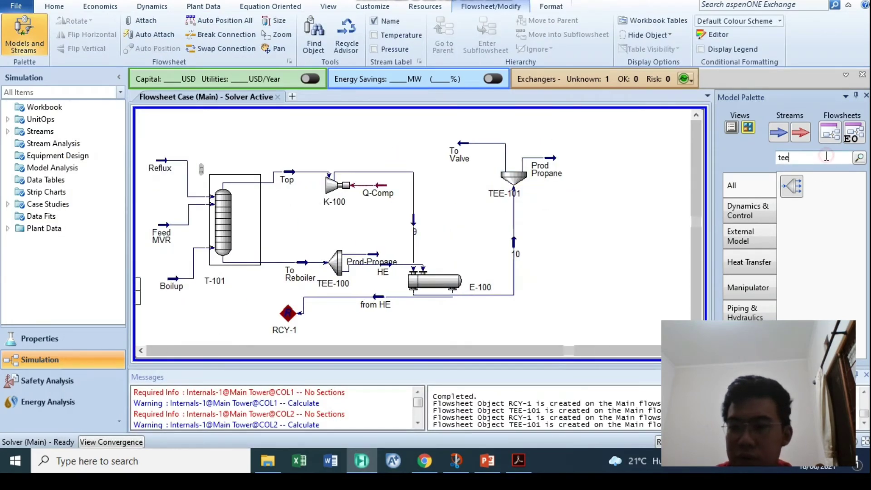
pyautogui.press('BackSpace')
pyautogui.press('BackSpace')
pyautogui.press('BackSpace')
pyautogui.write('valve')
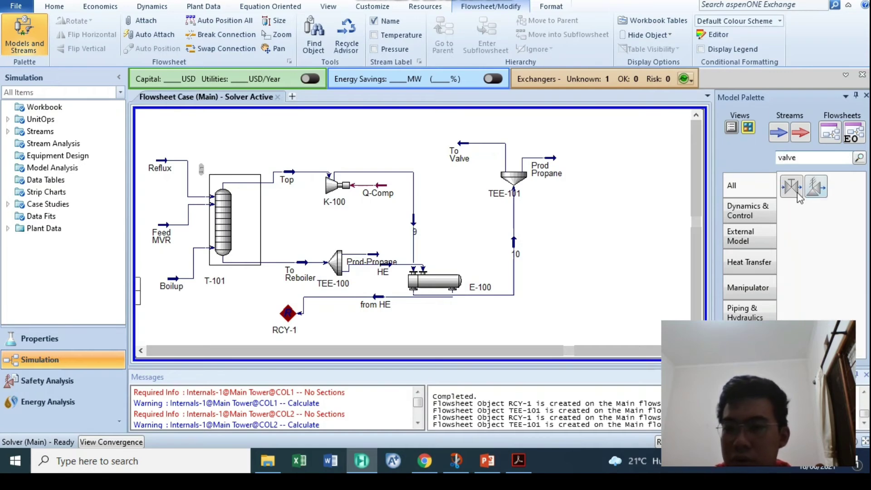
pyautogui.moveTo(794, 197); pyautogui.dragTo(431, 146)
pyautogui.doubleClick(581, 263)
pyautogui.click(543, 168)
pyautogui.click(283, 144)
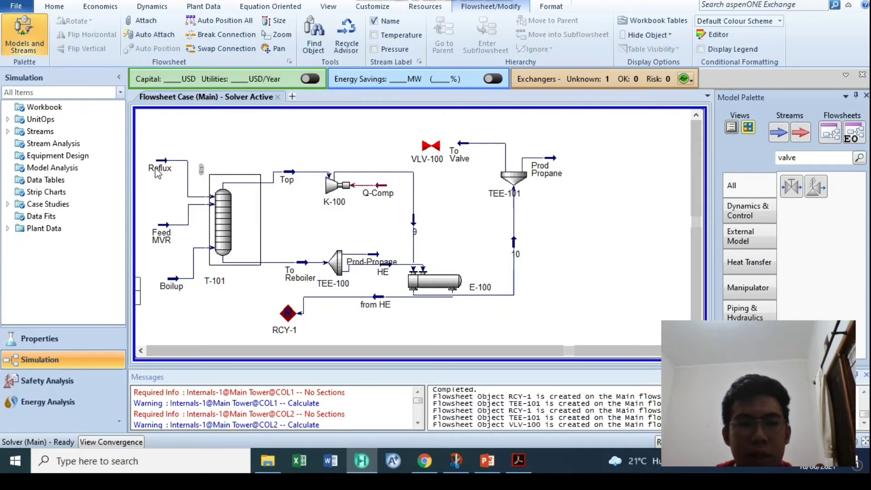
# - Assign To Valve as VLV-100's inlet and To Cooler as its outlet, following the PowerPoint slide 2 diagram
pyautogui.moveTo(157, 172)
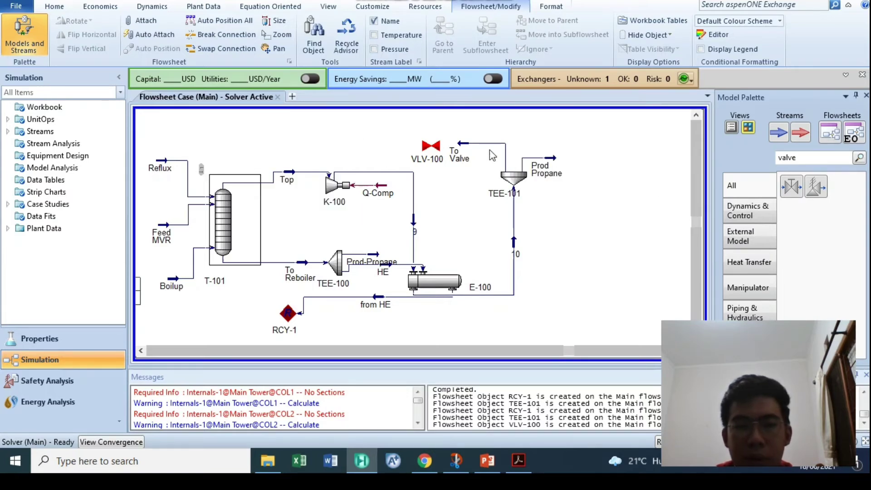
pyautogui.moveTo(464, 156)
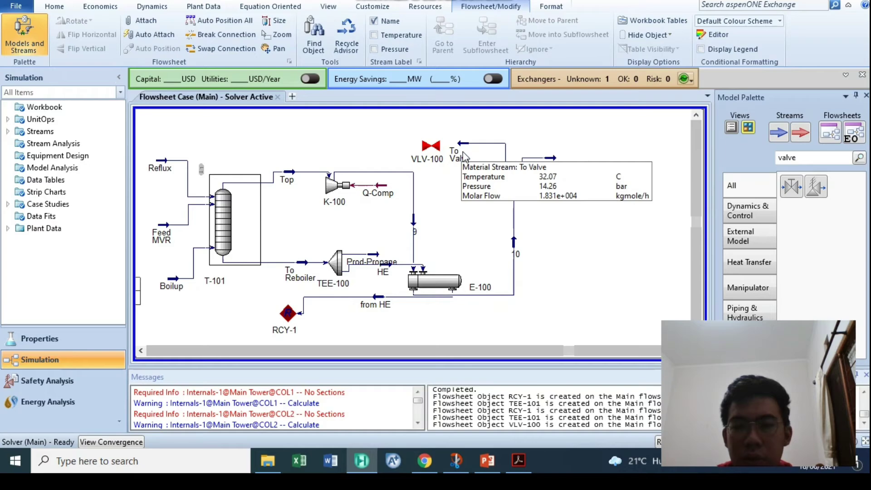
pyautogui.doubleClick(431, 145)
pyautogui.click(202, 229)
pyautogui.click(155, 297)
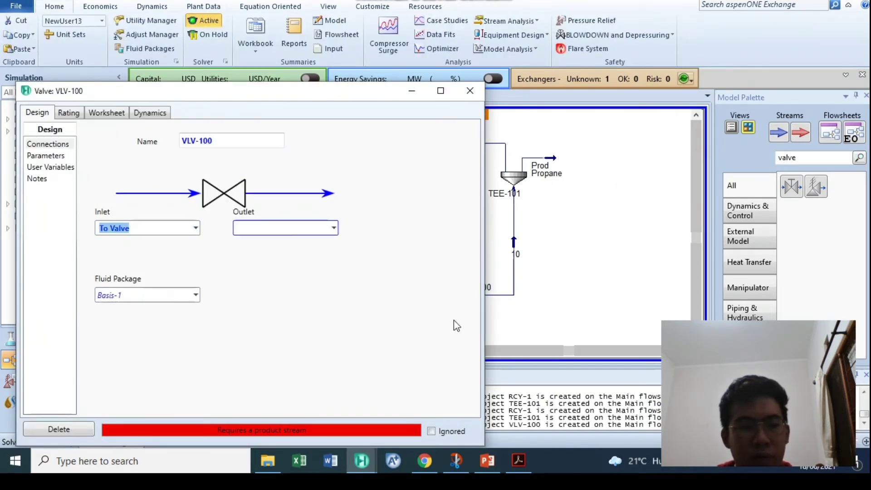
pyautogui.click(487, 460)
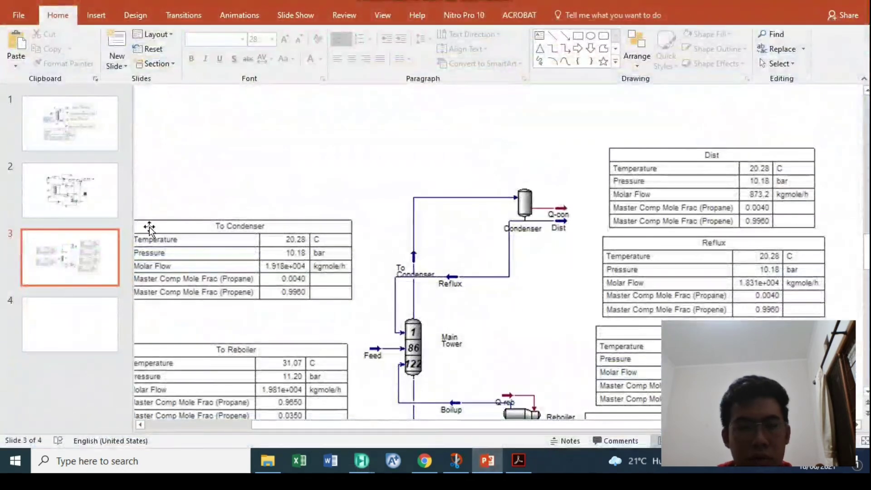
pyautogui.click(109, 200)
pyautogui.hotkey('alt', 'Tab')
pyautogui.click(259, 229)
pyautogui.write('To Cooler')
pyautogui.press('Return')
# - Set the To Cooler stream's pressure to 10.18 bar in VLV-100's conditions and close the valve
pyautogui.click(29, 158)
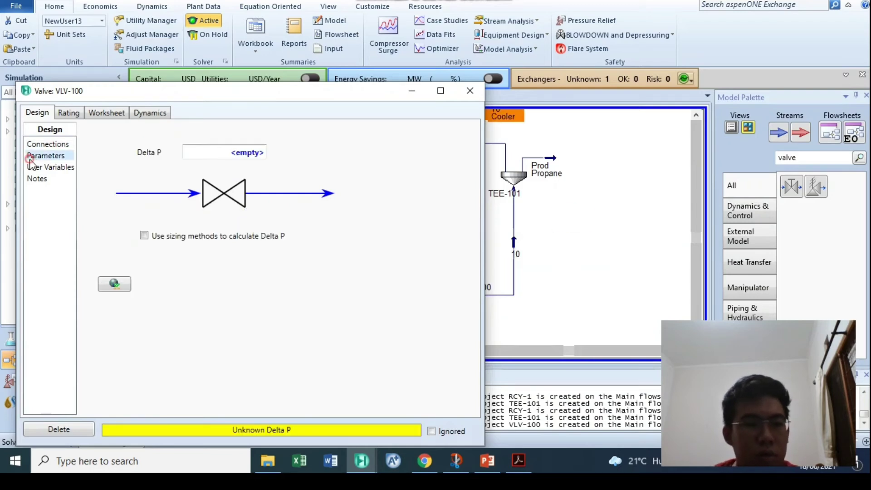
pyautogui.click(69, 113)
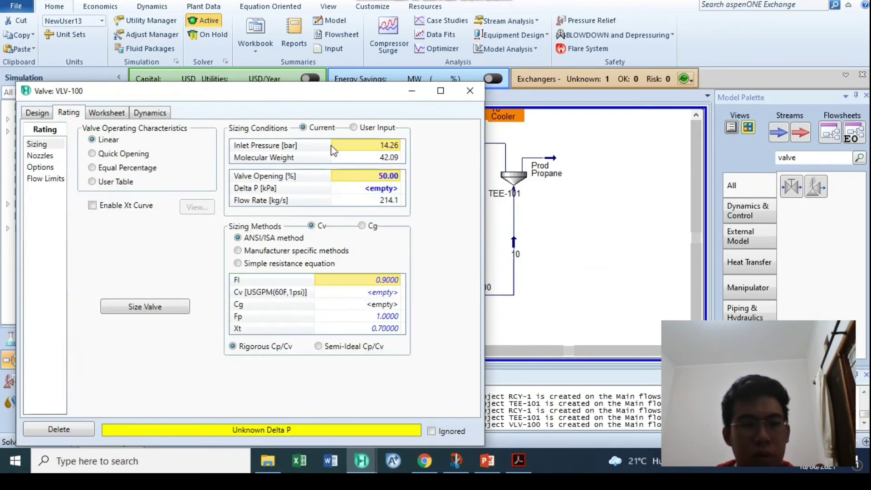
pyautogui.click(107, 113)
pyautogui.click(333, 167)
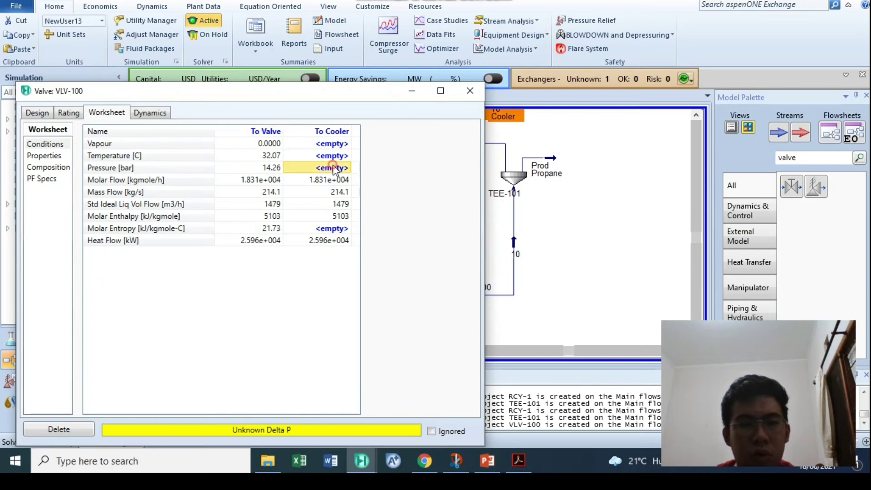
pyautogui.write('10.18')
pyautogui.press('Return')
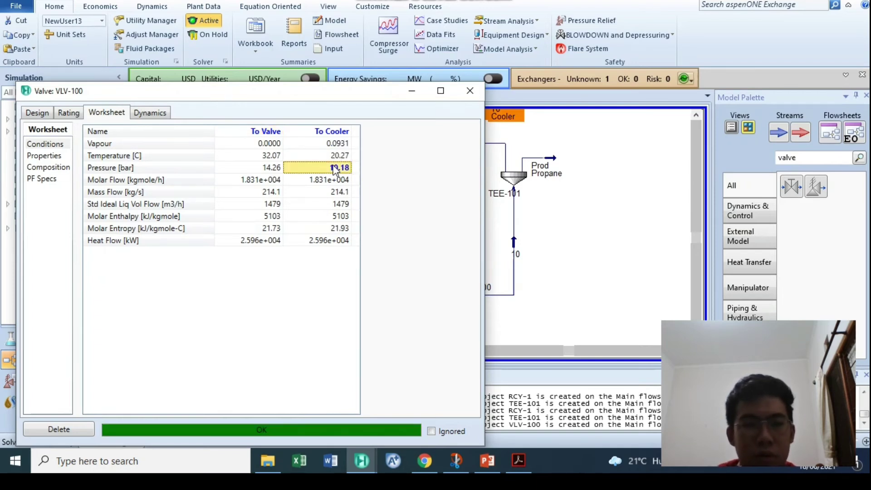
pyautogui.click(480, 101)
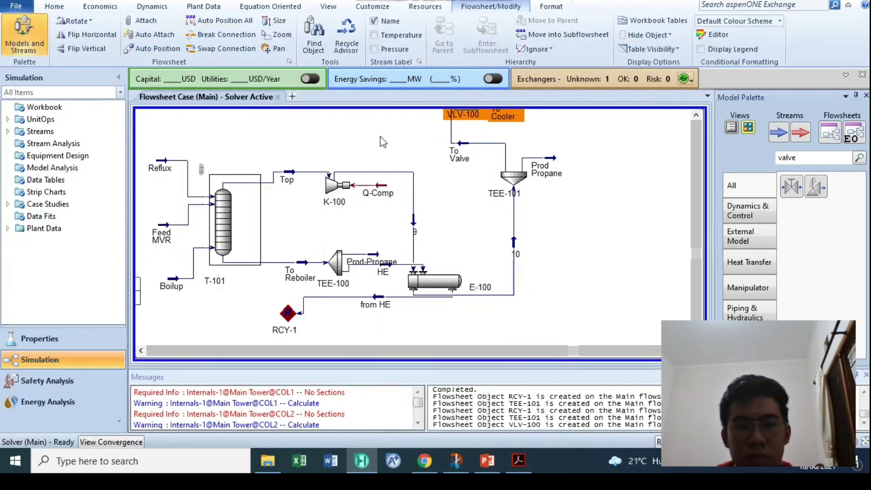
# - Move VLV-100 and the To Cooler stream above compressor K-100 and flip them horizontally to flow toward the column
pyautogui.scroll(-1, 447, 145)
pyautogui.click(473, 132)
pyautogui.moveTo(448, 119); pyautogui.dragTo(368, 156)
pyautogui.hotkey('ctrl', 'h')
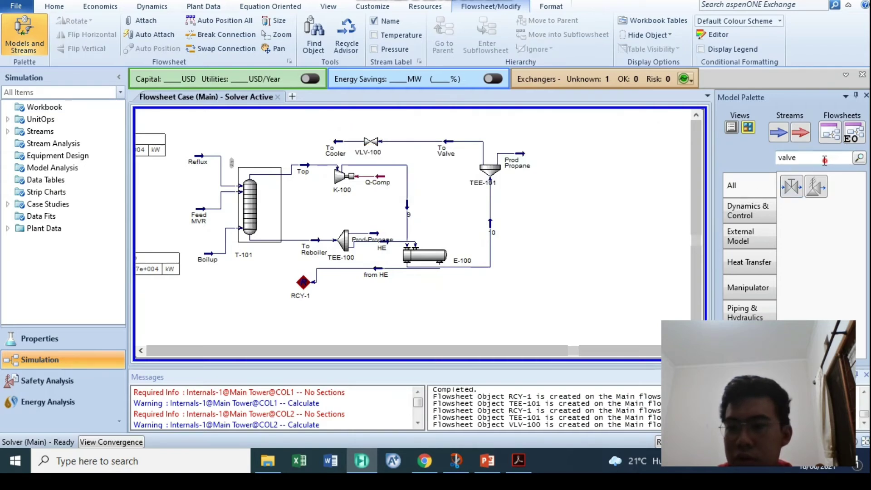
# - Place a cooler to the left of the To Cooler stream and assign To Cooler as its inlet
pyautogui.press('BackSpace')
pyautogui.press('BackSpace')
pyautogui.press('BackSpace')
pyautogui.press('BackSpace')
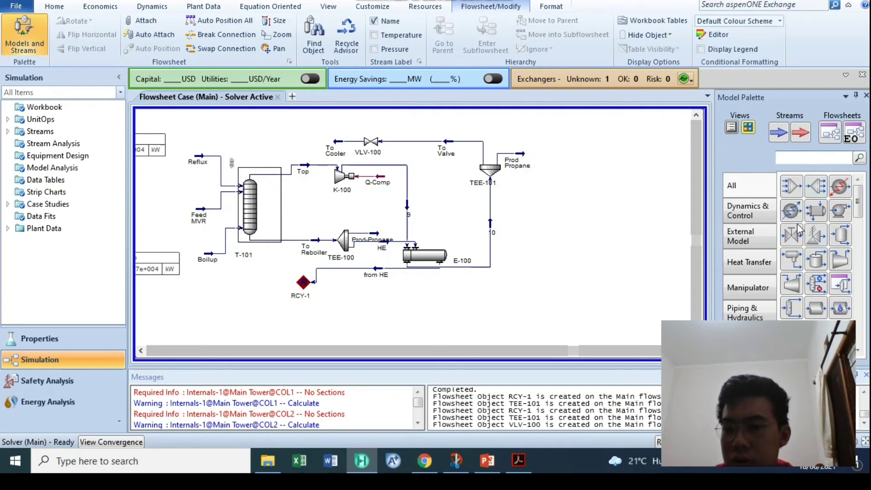
pyautogui.moveTo(791, 210); pyautogui.dragTo(308, 149)
pyautogui.doubleClick(308, 150)
pyautogui.click(204, 211)
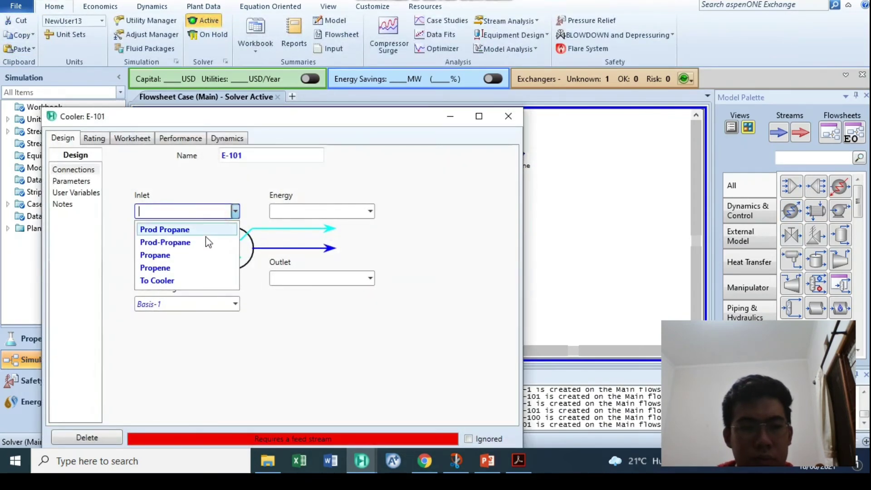
pyautogui.click(186, 280)
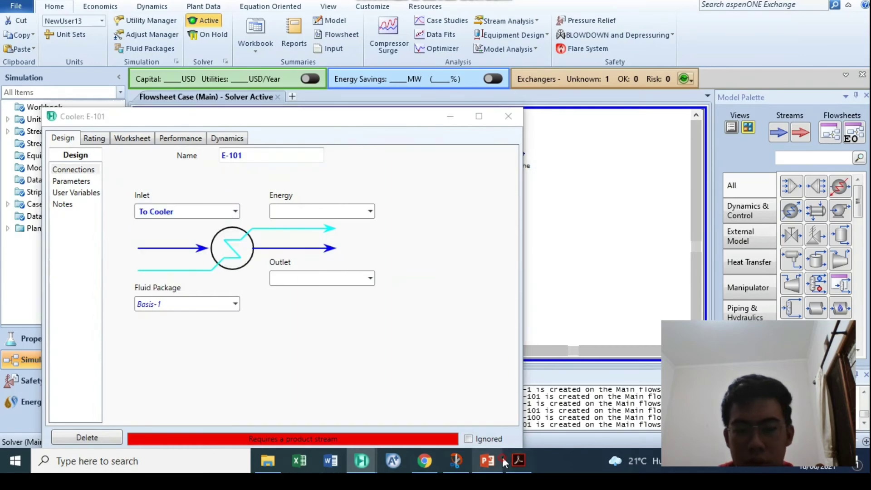
# - Assign Out Cooler as cooler E-101's outlet and Q-Cooler as its energy stream, following the PowerPoint slide 2 diagram
pyautogui.click(502, 457)
pyautogui.click(501, 456)
pyautogui.click(276, 280)
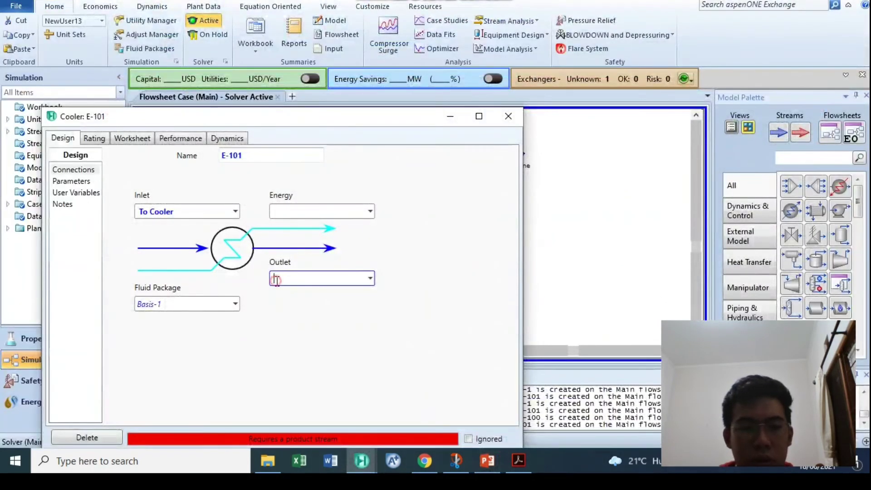
pyautogui.write('Out Cooler')
pyautogui.click(487, 461)
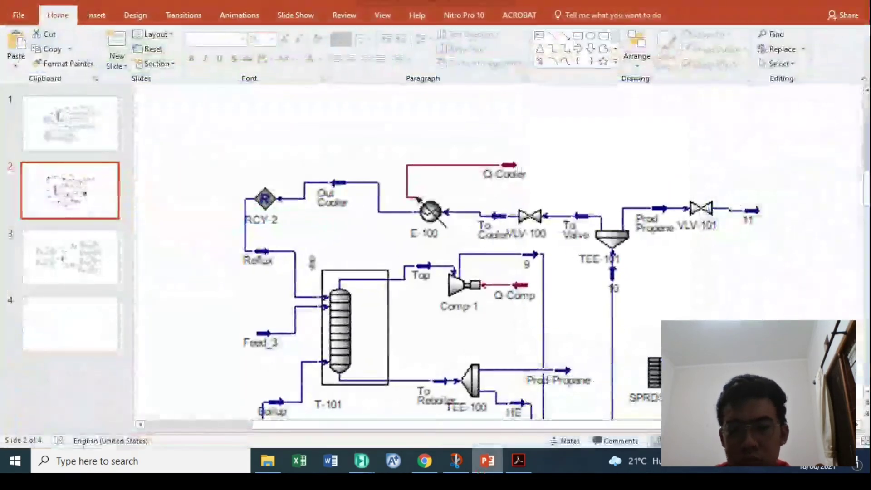
pyautogui.click(487, 461)
pyautogui.click(324, 211)
pyautogui.write('Q-Cooler')
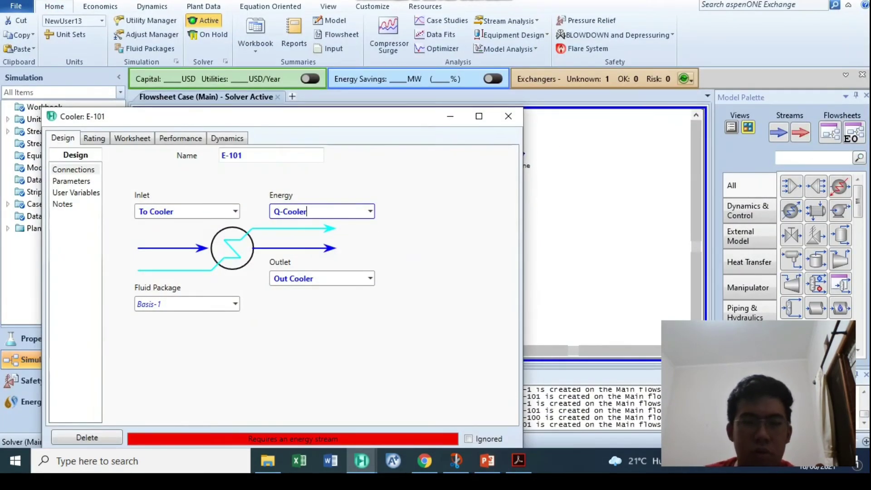
pyautogui.press('Return')
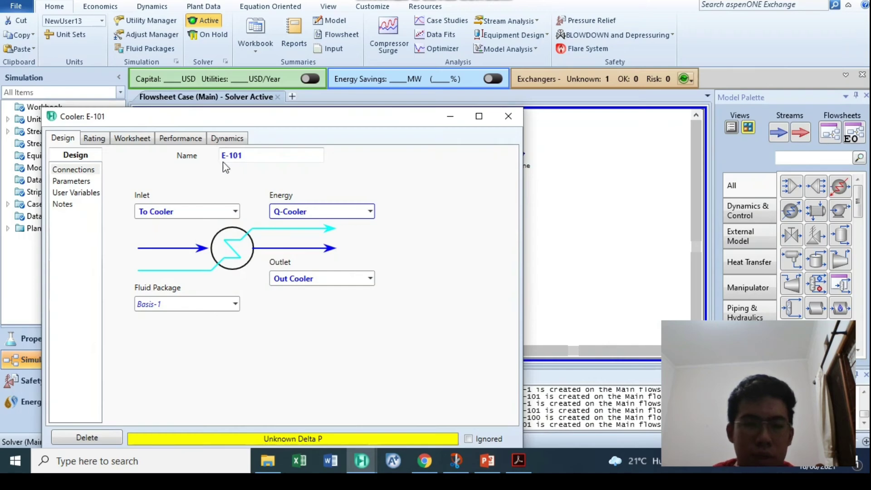
# - Set E-101's pressure drop to 0 kPa, close the cooler, and flip it horizontally to flow toward the column
pyautogui.click(71, 181)
pyautogui.click(173, 177)
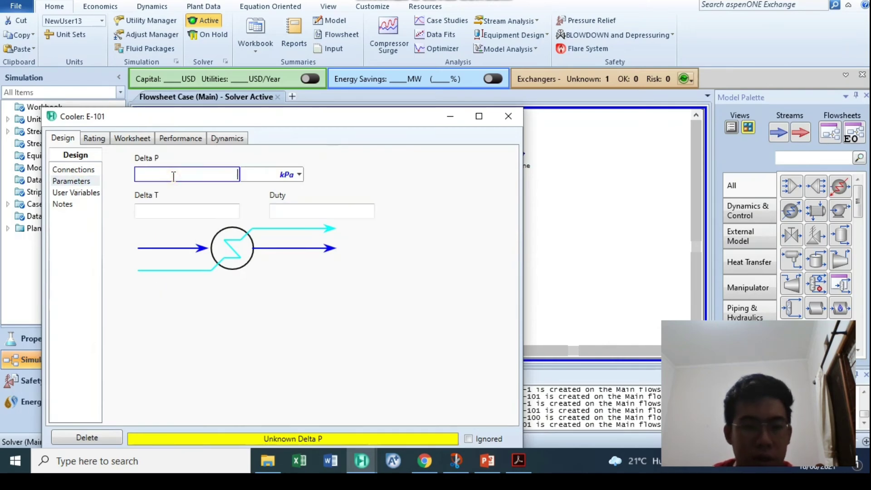
pyautogui.write('0')
pyautogui.press('Return')
pyautogui.click(507, 116)
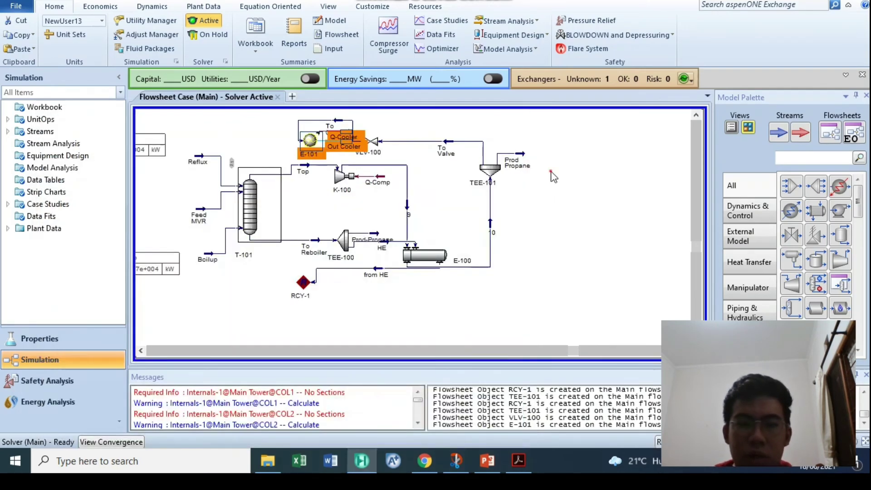
pyautogui.click(310, 140)
pyautogui.hotkey('ctrl', 'h')
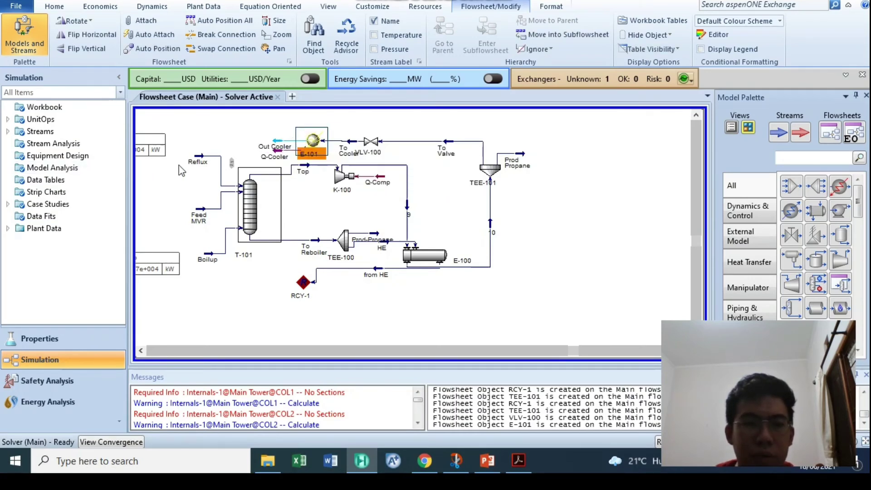
# - Set the Out Cooler stream's temperature to 20.28 °C, matching the Reflux stream, and close the stream
pyautogui.moveTo(193, 165)
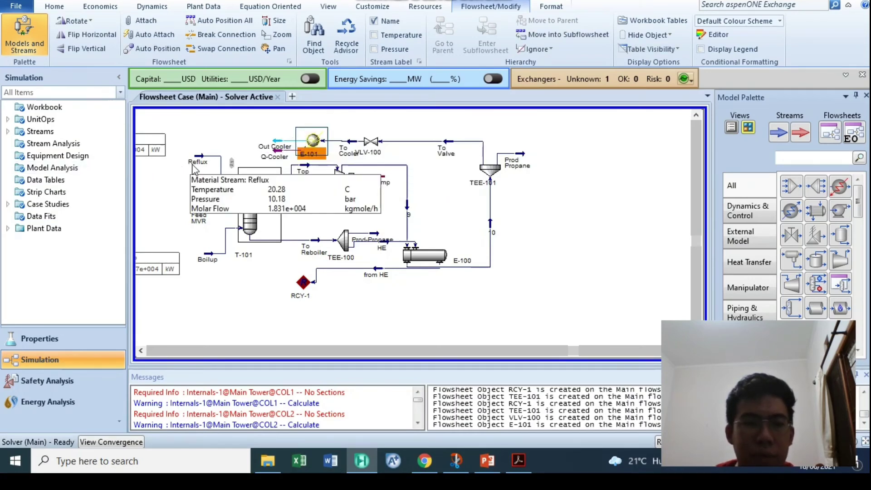
pyautogui.doubleClick(277, 141)
pyautogui.write('20.28')
pyautogui.press('Return')
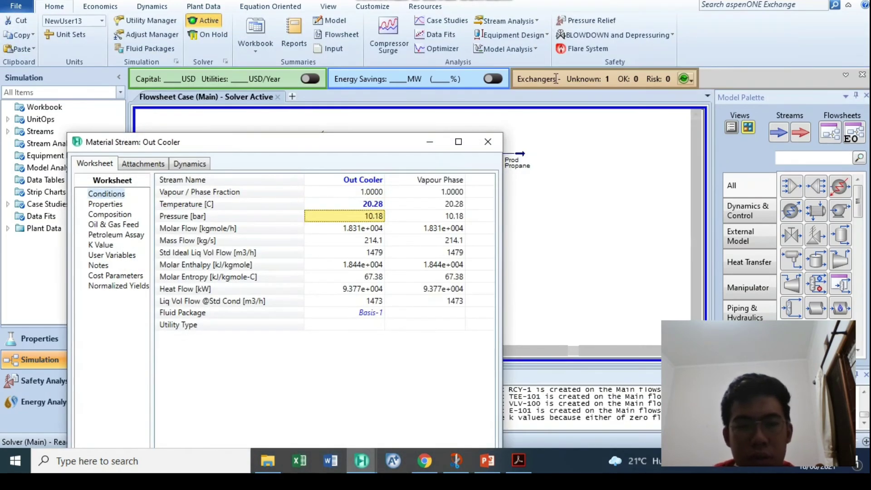
pyautogui.click(487, 142)
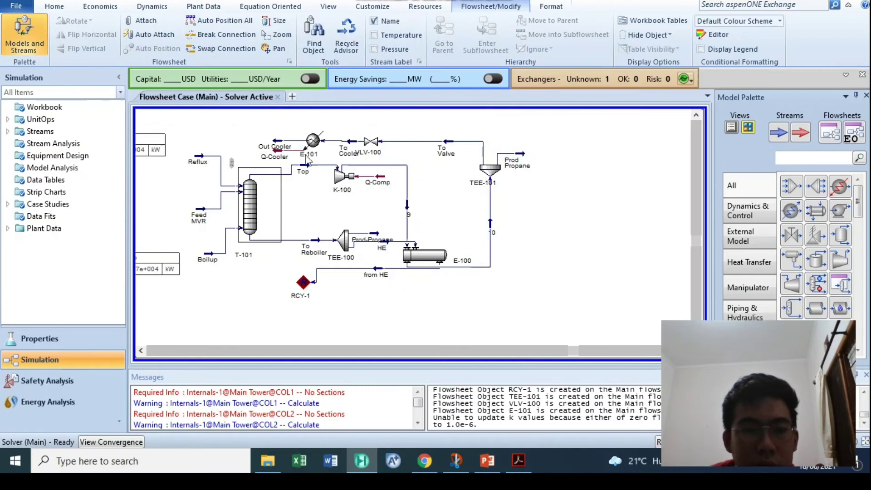
# - Shift cooler E-101 slightly away from the To Cooler stream and place a recycle block beyond Out Cooler, above the Reflux stream
pyautogui.moveTo(311, 144)
pyautogui.moveTo(310, 141); pyautogui.dragTo(305, 134)
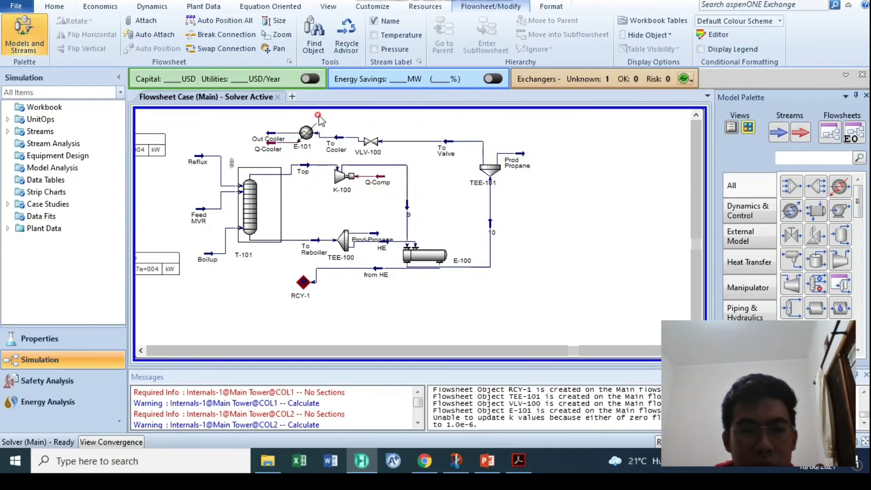
pyautogui.click(793, 157)
pyautogui.write('rec')
pyautogui.click(792, 186)
pyautogui.click(220, 141)
pyautogui.doubleClick(268, 138)
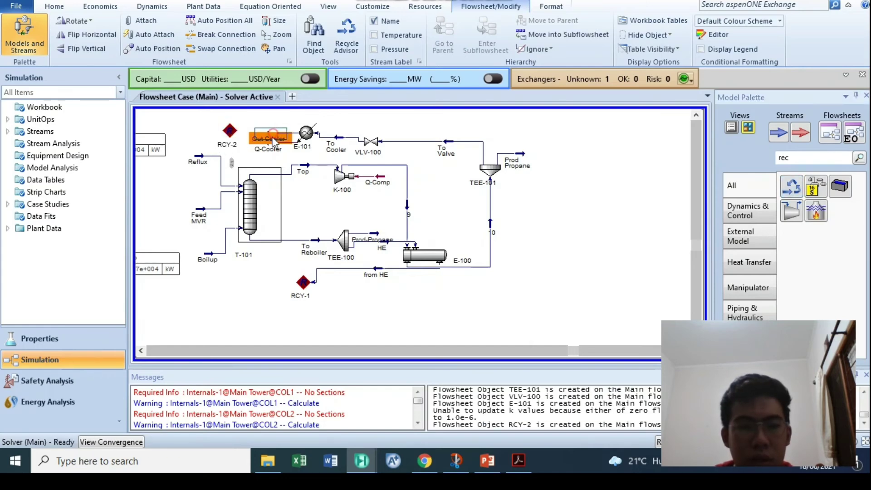
pyautogui.click(514, 167)
# - Assign Out Cooler as the inlet of recycle RCY-2 and close the block
pyautogui.doubleClick(230, 132)
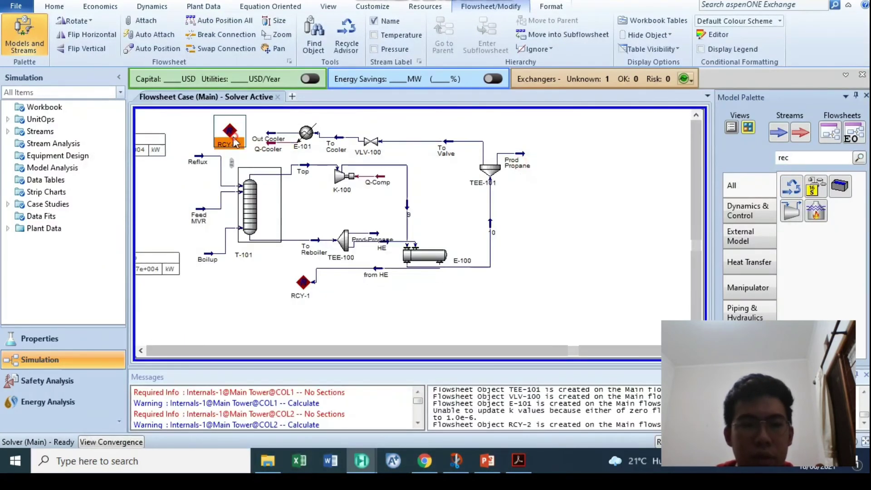
pyautogui.click(210, 203)
pyautogui.click(135, 220)
pyautogui.click(385, 205)
pyautogui.click(533, 91)
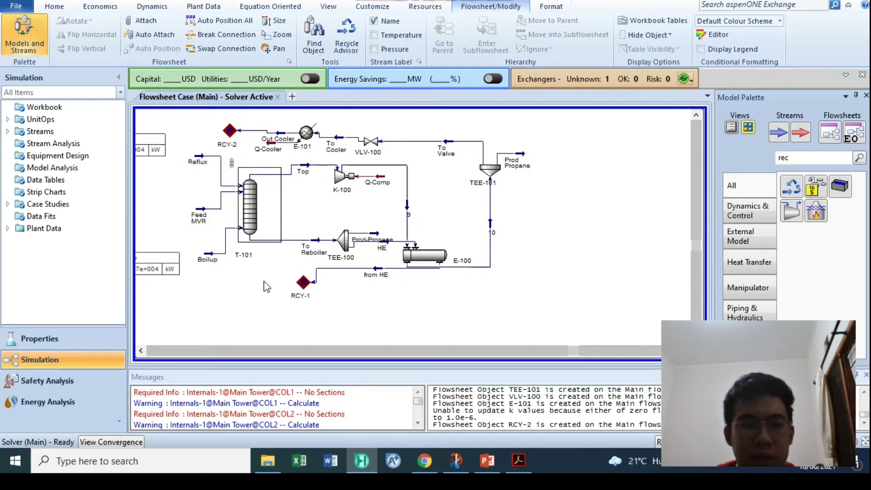
# - Set all seven RCY-2 sensitivities, from vapour fraction to entropy, to 12
pyautogui.doubleClick(225, 138)
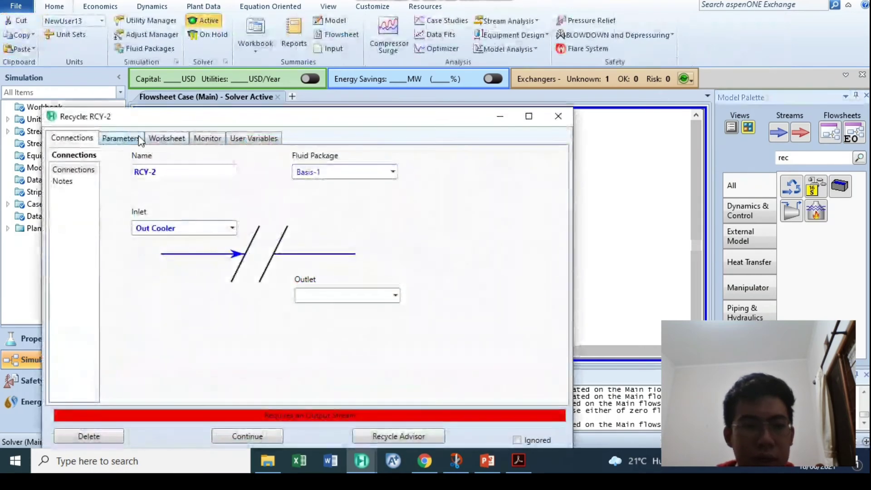
pyautogui.click(121, 137)
pyautogui.write('12')
pyautogui.press('Return')
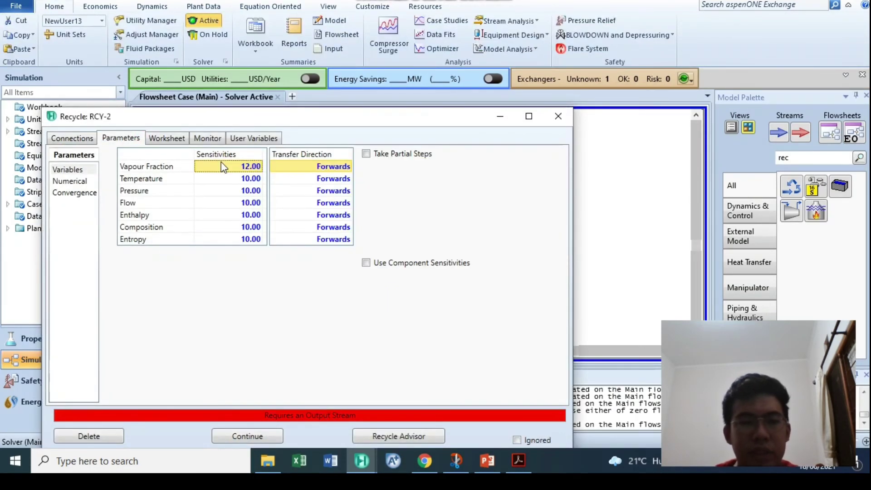
pyautogui.click(233, 178)
pyautogui.write('12')
pyautogui.press('Return')
pyautogui.write('12')
pyautogui.press('Return')
pyautogui.write('12')
pyautogui.press('Return')
pyautogui.write('12')
pyautogui.press('Return')
pyautogui.write('12')
pyautogui.press('Return')
pyautogui.write('12')
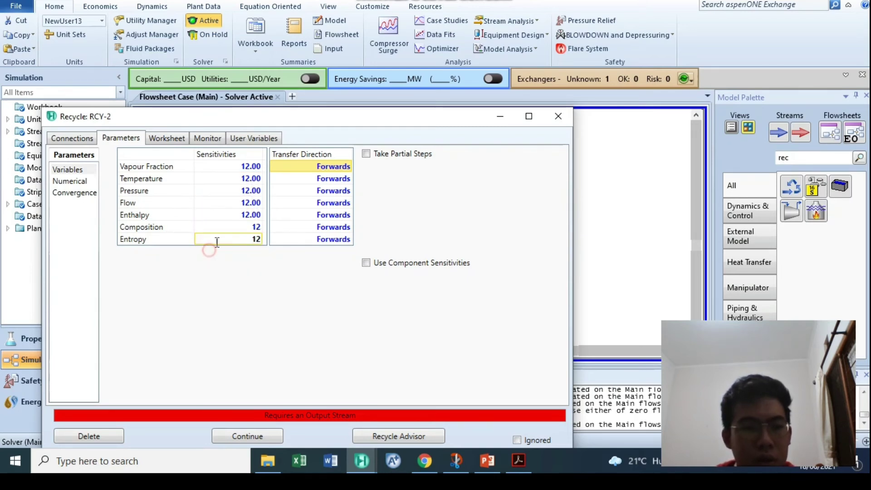
# - Set RCY-2's maximum iterations to 1.0000e+09 and close the block
pyautogui.click(71, 181)
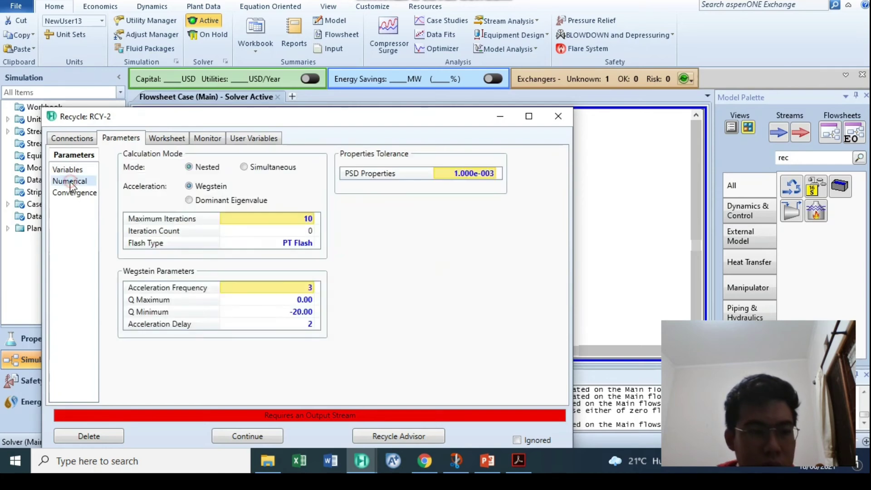
pyautogui.doubleClick(291, 222)
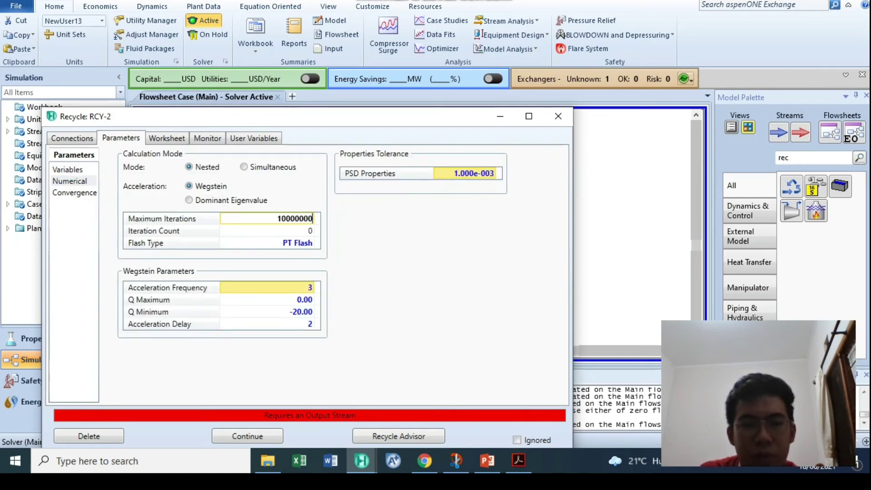
pyautogui.press('Return')
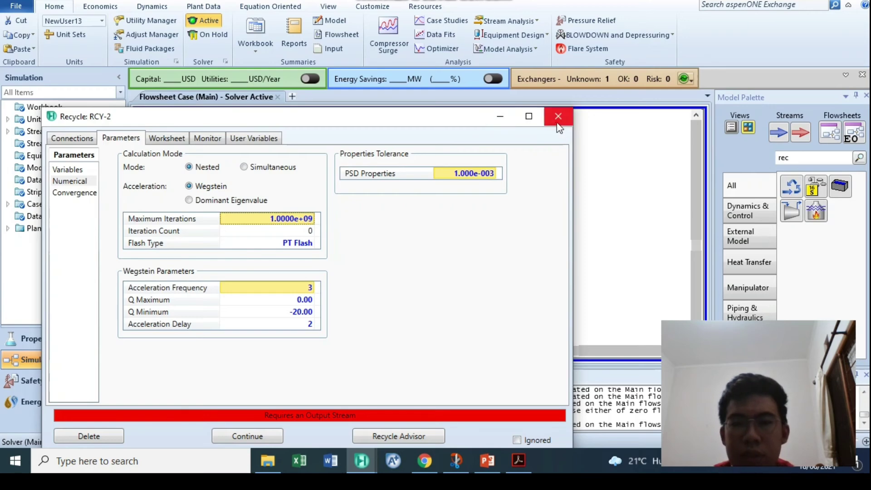
pyautogui.click(558, 116)
# - Set all the variable sensitivities of recycle RCY-1, from vapour fraction to entropy, to 12
pyautogui.doubleClick(303, 282)
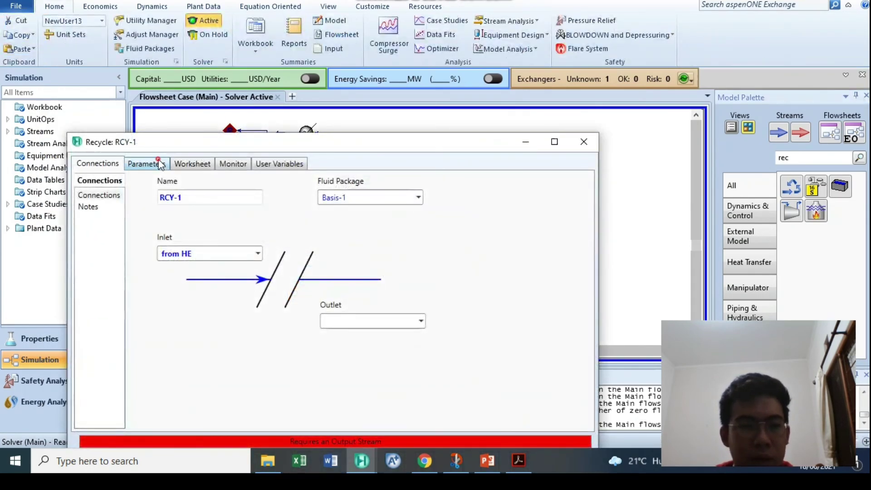
pyautogui.click(148, 163)
pyautogui.write('12')
pyautogui.press('Return')
pyautogui.write('12')
pyautogui.click(263, 218)
pyautogui.write('12')
pyautogui.click(267, 228)
pyautogui.write('12')
pyautogui.click(267, 240)
pyautogui.write('12')
pyautogui.click(268, 253)
pyautogui.write('12')
pyautogui.click(267, 263)
pyautogui.write('1')
# - Set RCY-1's maximum iterations to 1.0000e+09
pyautogui.click(98, 207)
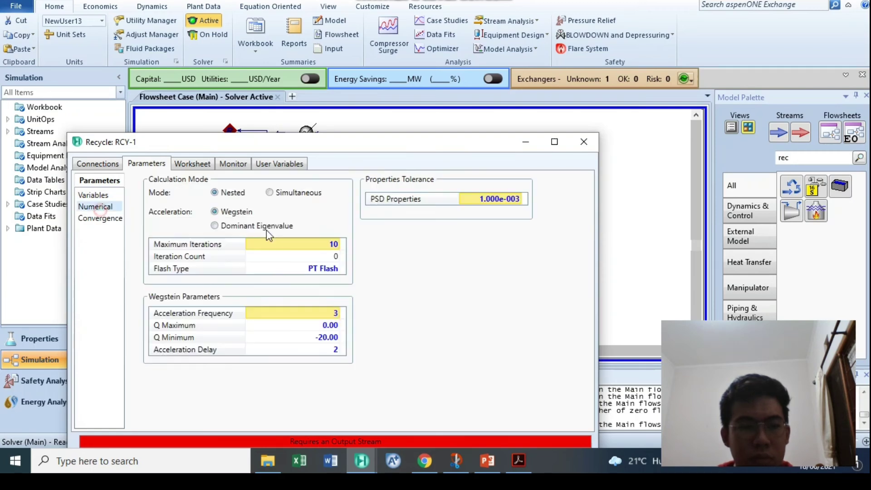
pyautogui.click(305, 245)
pyautogui.write('00000000')
pyautogui.press('Return')
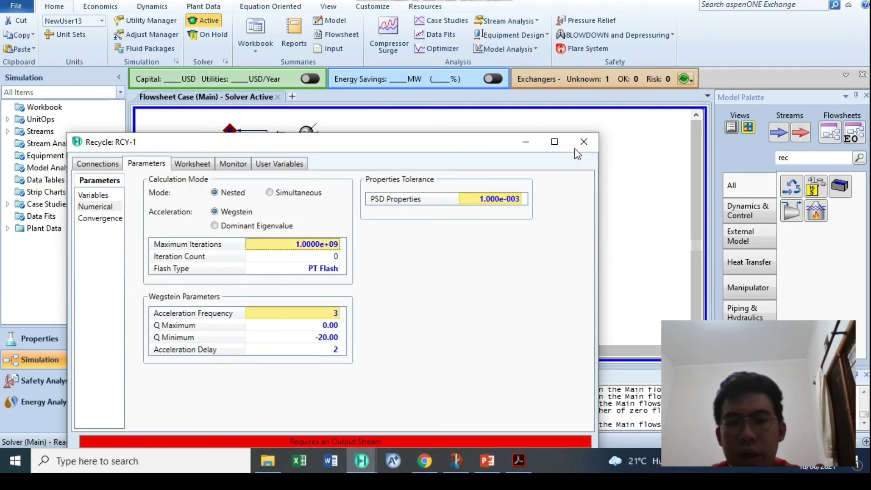
# - Assign Boilup as RCY-1's outlet to close the reboiler loop, and close the block
pyautogui.click(113, 164)
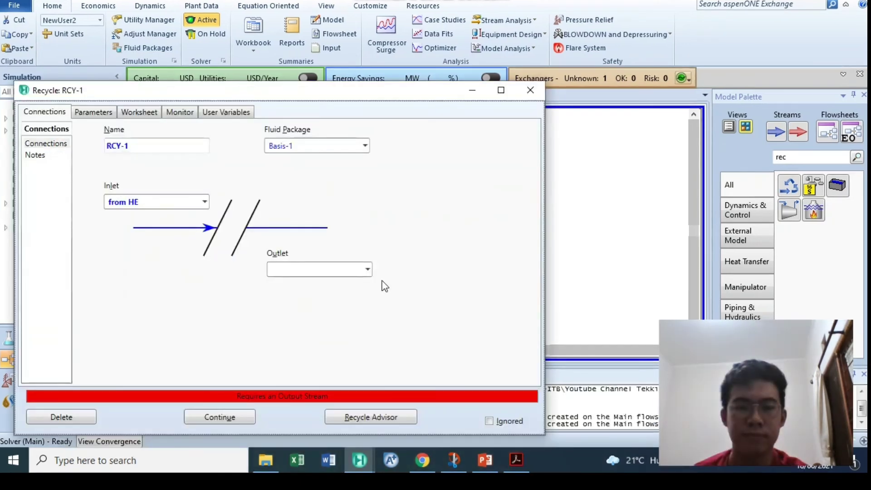
pyautogui.click(367, 269)
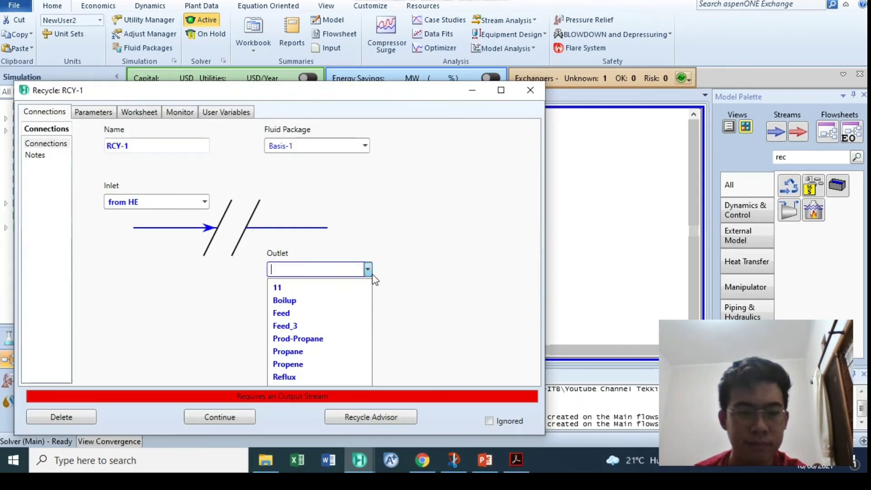
pyautogui.click(319, 301)
pyautogui.click(530, 89)
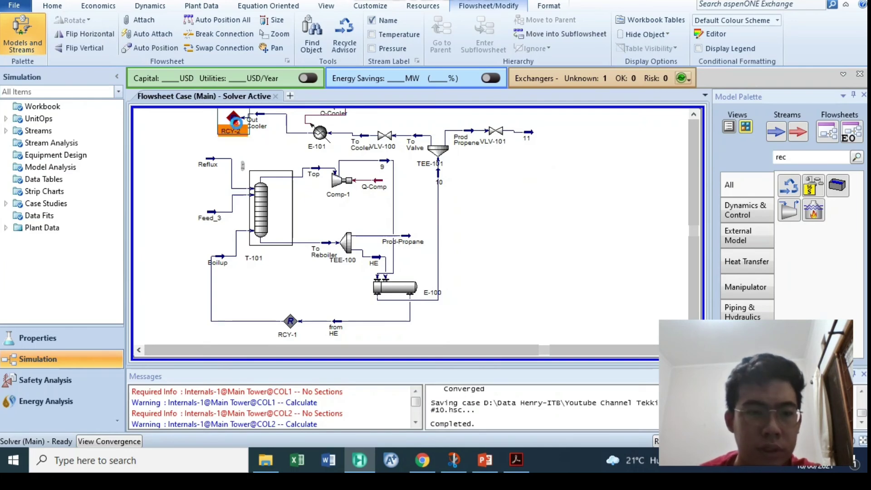
# - Assign Reflux as RCY-2's outlet to close the reflux loop, and close the block
pyautogui.doubleClick(233, 119)
pyautogui.click(70, 138)
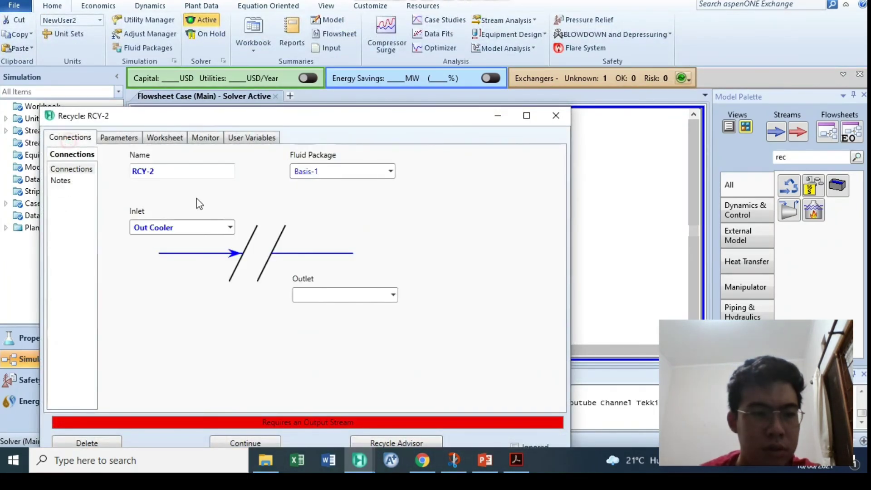
pyautogui.click(393, 295)
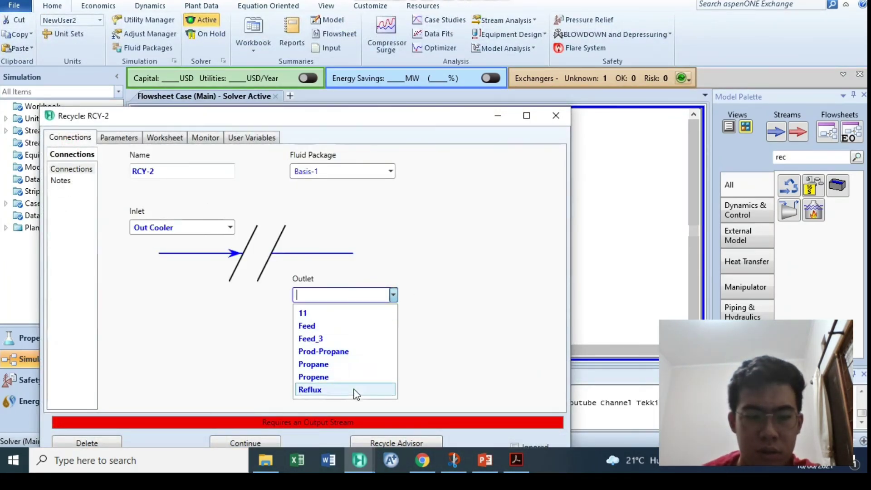
pyautogui.click(355, 390)
pyautogui.click(399, 328)
pyautogui.click(556, 115)
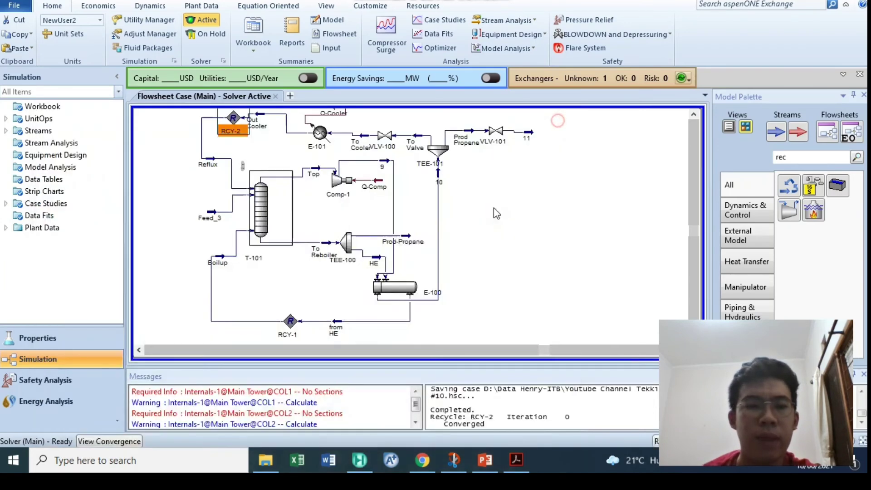
# - Compare the MVR propene and propane product tables with the conventional column's Dist and Bot tables on slide 3 in PowerPoint
pyautogui.scroll(1, 692, 122)
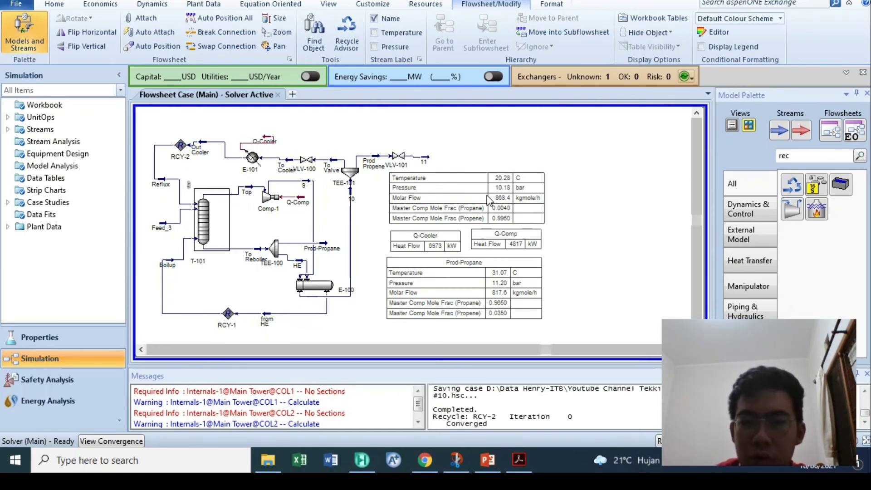
pyautogui.click(493, 460)
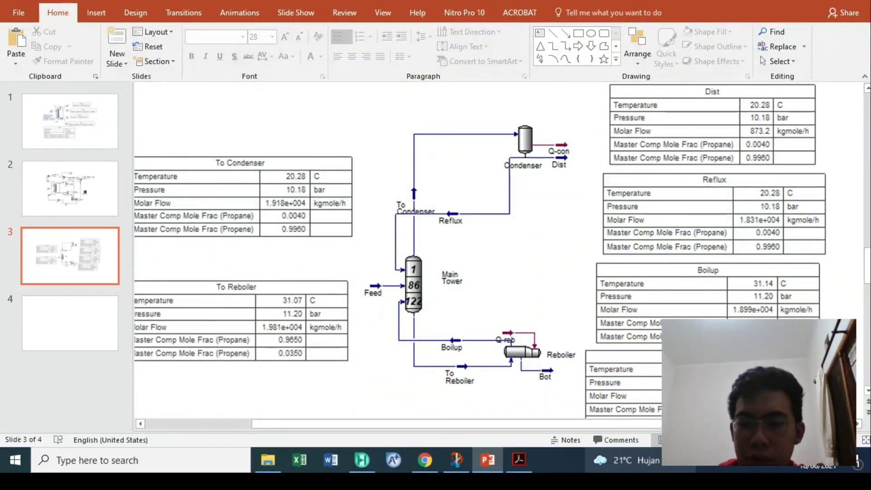
pyautogui.click(484, 459)
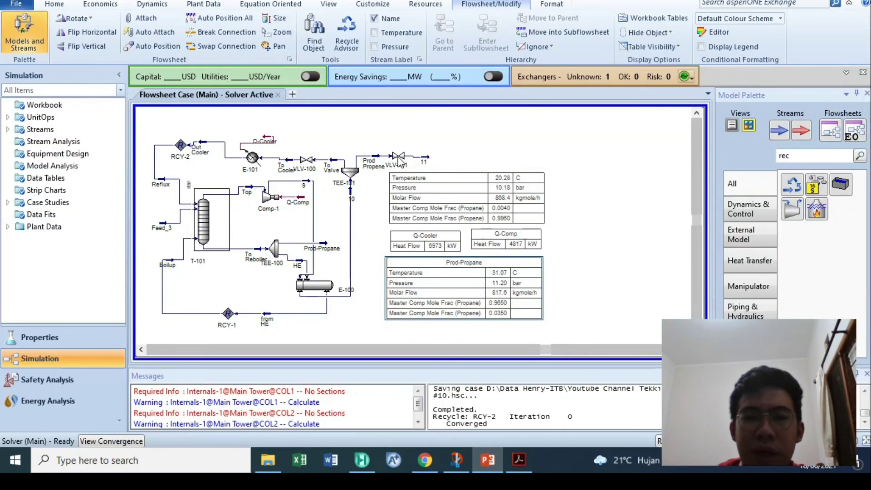
pyautogui.click(422, 130)
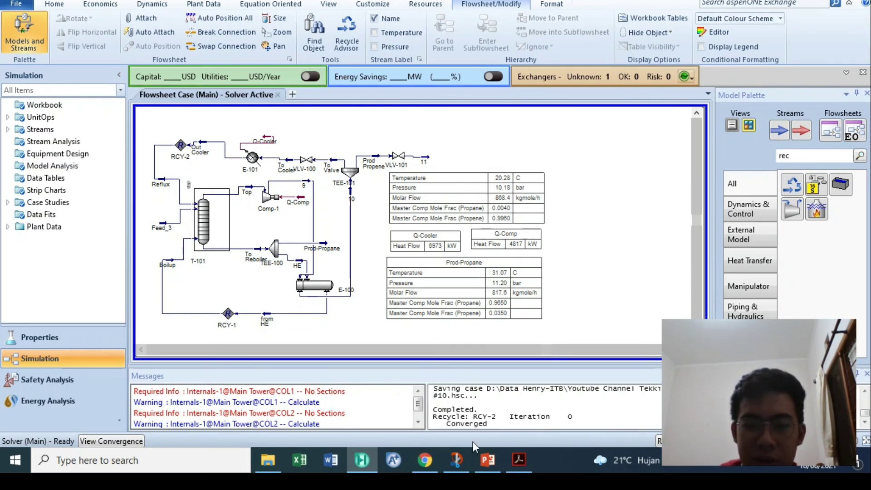
pyautogui.click(488, 461)
pyautogui.scroll(-5, 530, 323)
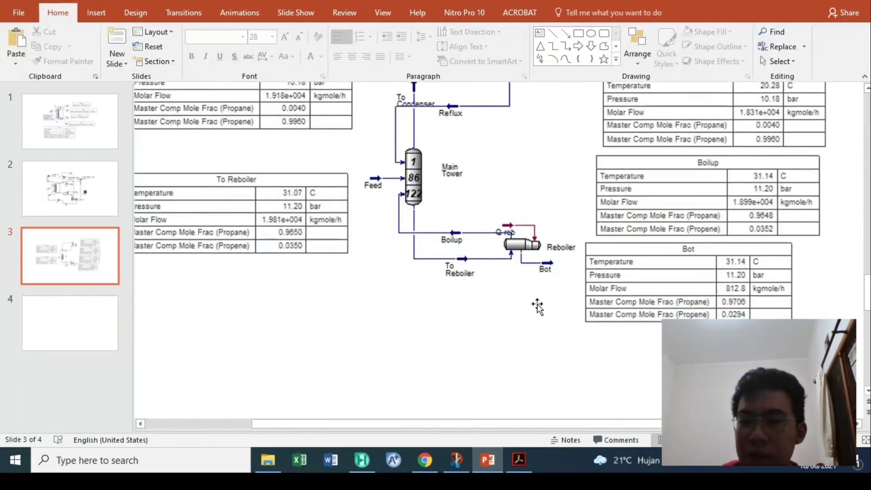
pyautogui.scroll(6, 664, 227)
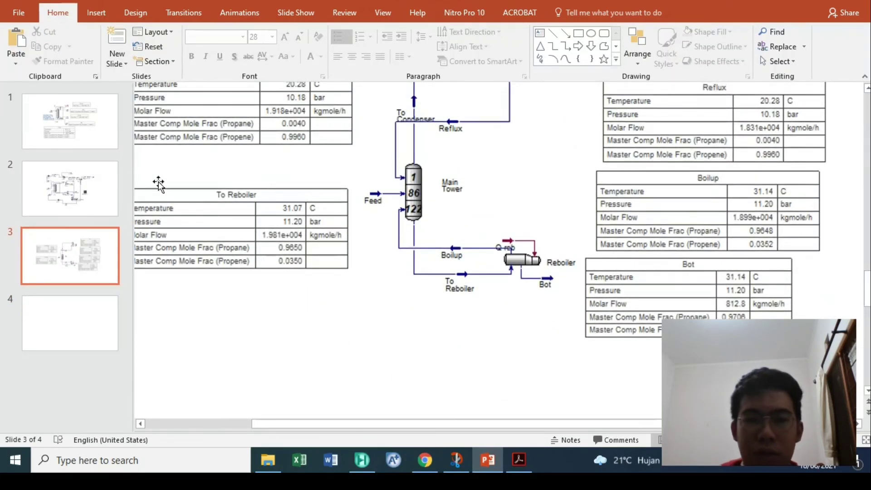
# - Check the Q-con and Q-reb duties on slide 1, then return to HYSYS to compare the Q-Cooler and Q-Comp heat flows
pyautogui.click(100, 128)
pyautogui.scroll(4, 550, 213)
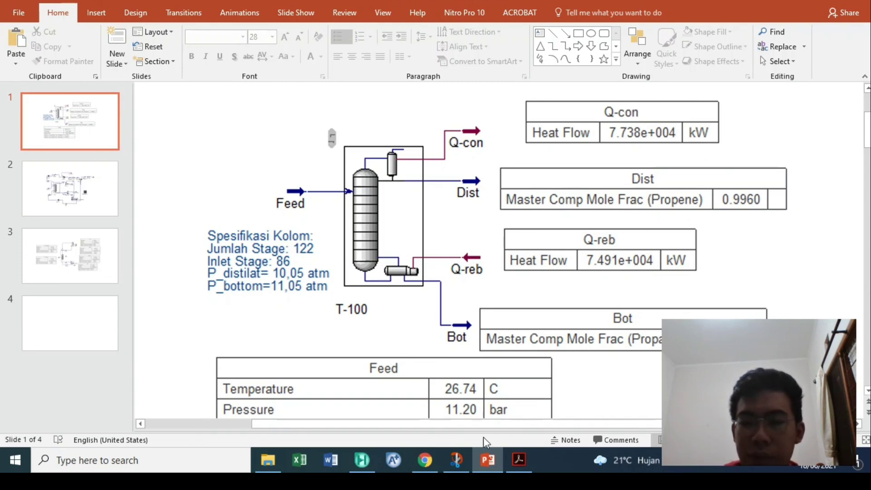
pyautogui.click(487, 459)
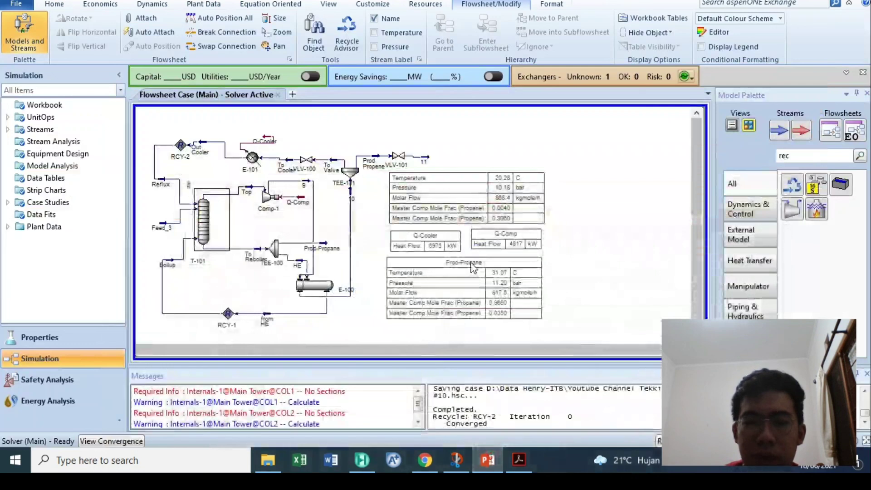
pyautogui.click(443, 246)
pyautogui.click(535, 245)
pyautogui.click(456, 242)
pyautogui.click(524, 242)
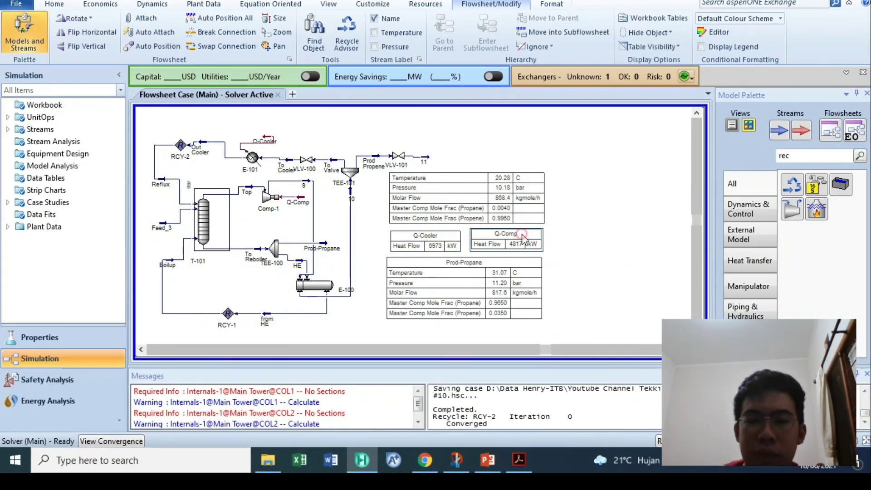
pyautogui.click(589, 189)
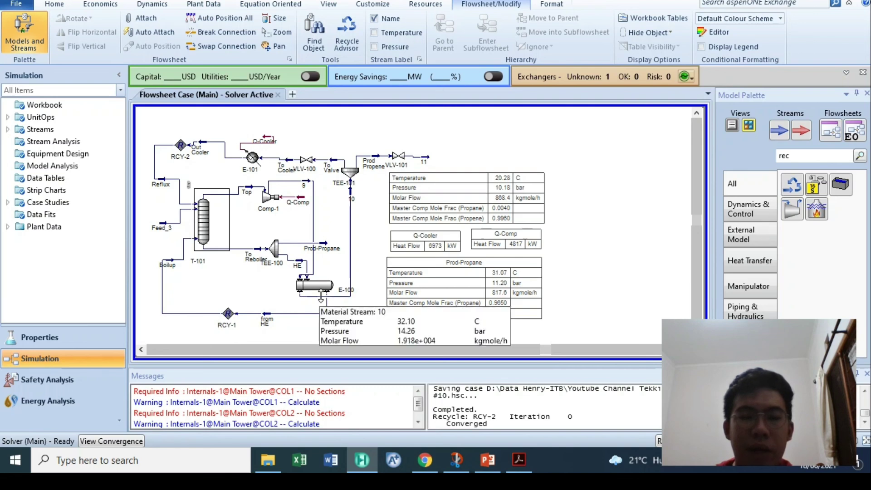
# - Review the MVR flowsheet's equipment: splitter TEE-100, cooler E-101, compressor Comp-1 and heat exchanger E-100
pyautogui.click(275, 248)
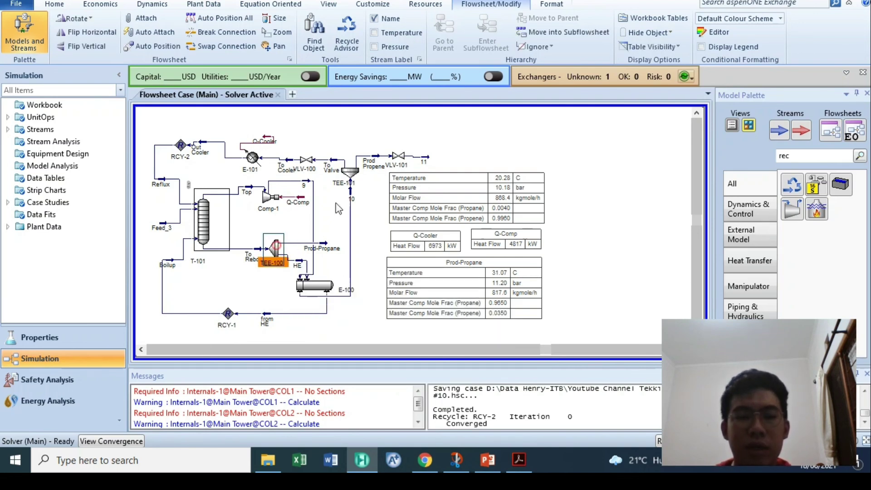
pyautogui.click(257, 166)
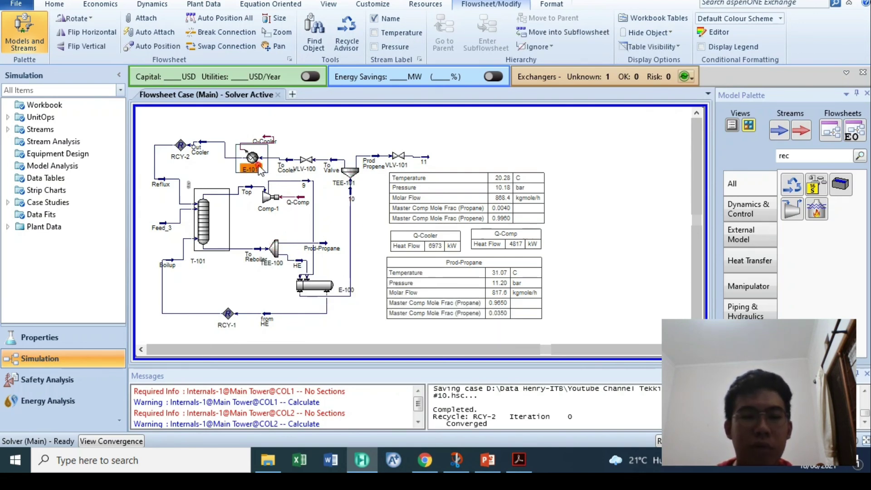
pyautogui.click(359, 228)
pyautogui.click(269, 198)
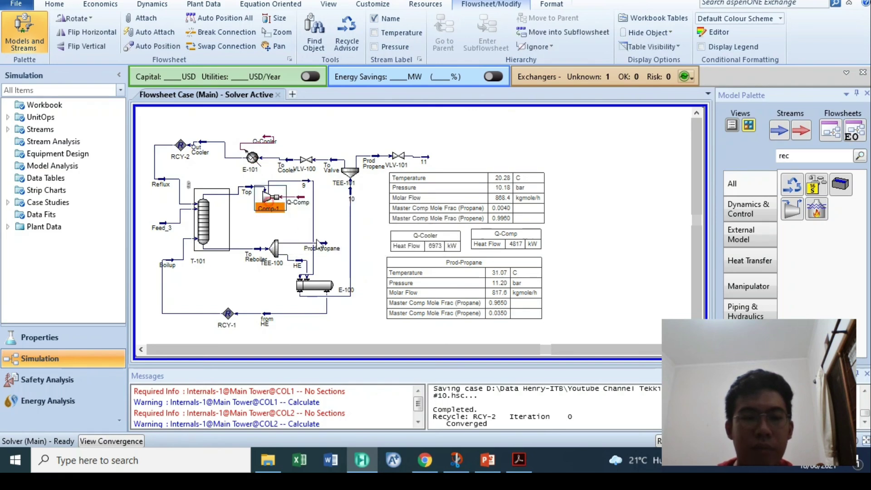
pyautogui.click(360, 248)
pyautogui.click(333, 281)
pyautogui.click(384, 225)
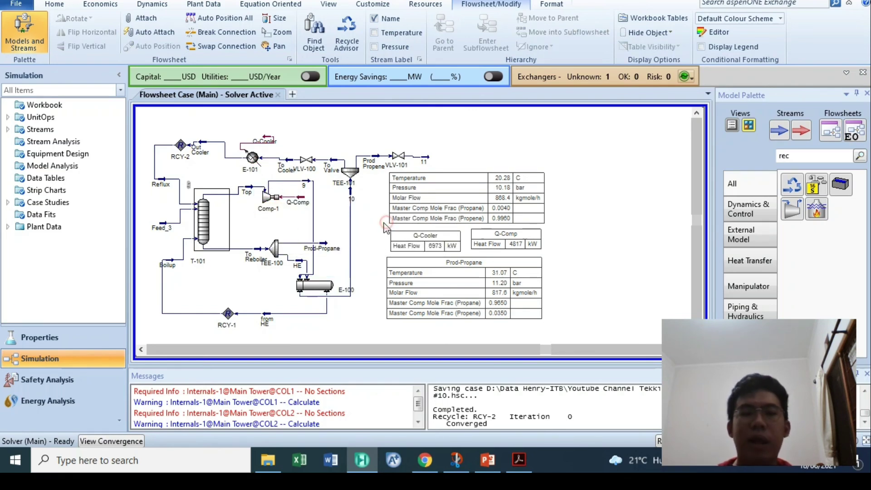
pyautogui.click(310, 127)
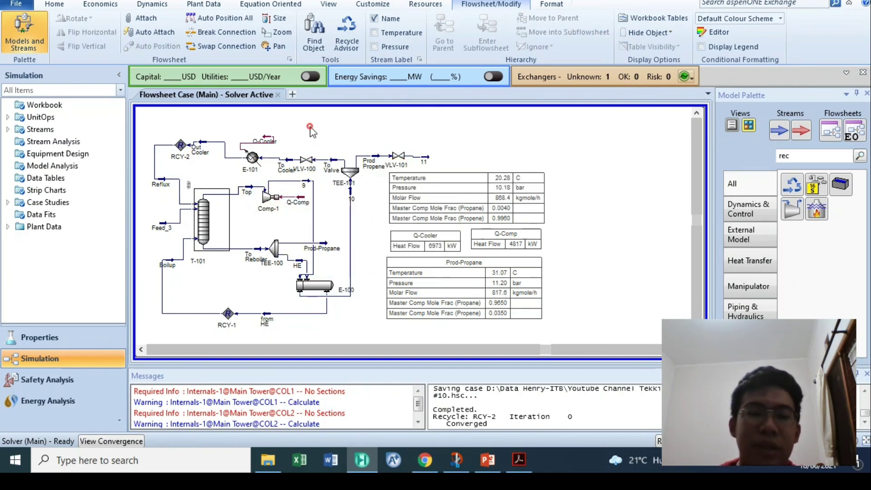